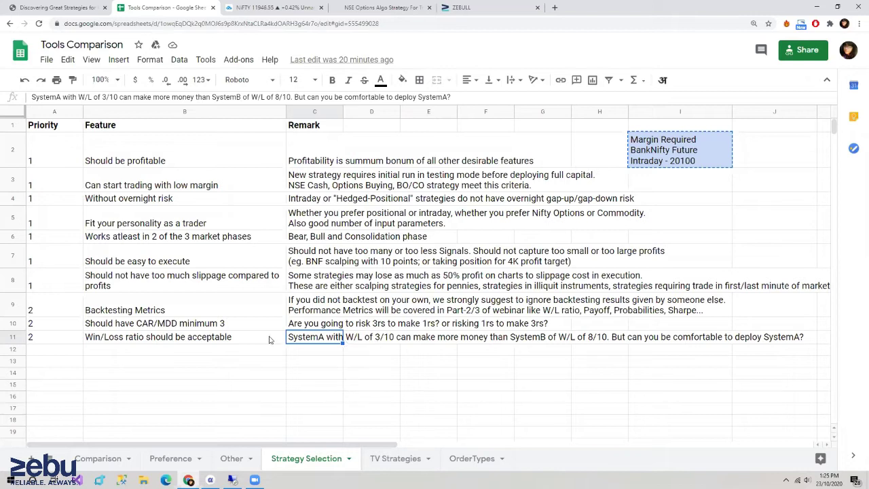
# Look up the Win/Loss ratio criterion in the sheet and examine the Win/Loss Ratio breakeven chart in the strategies PDF
pyautogui.click(231, 339)
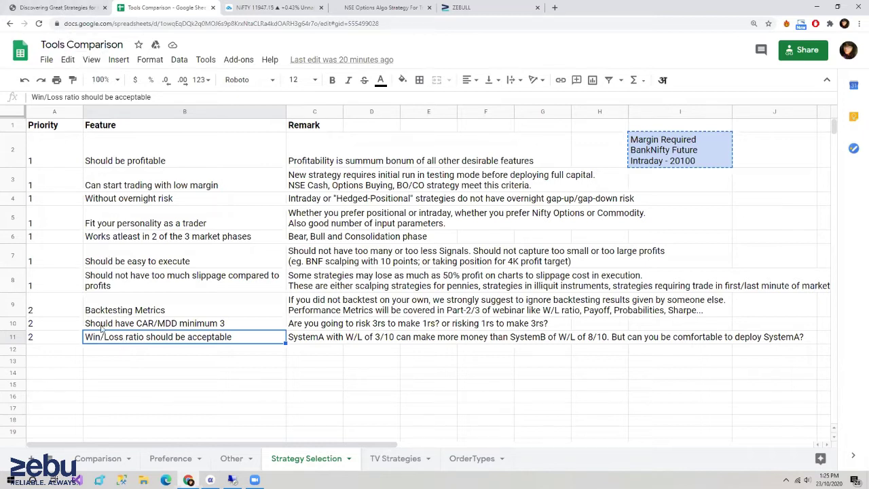
pyautogui.click(57, 8)
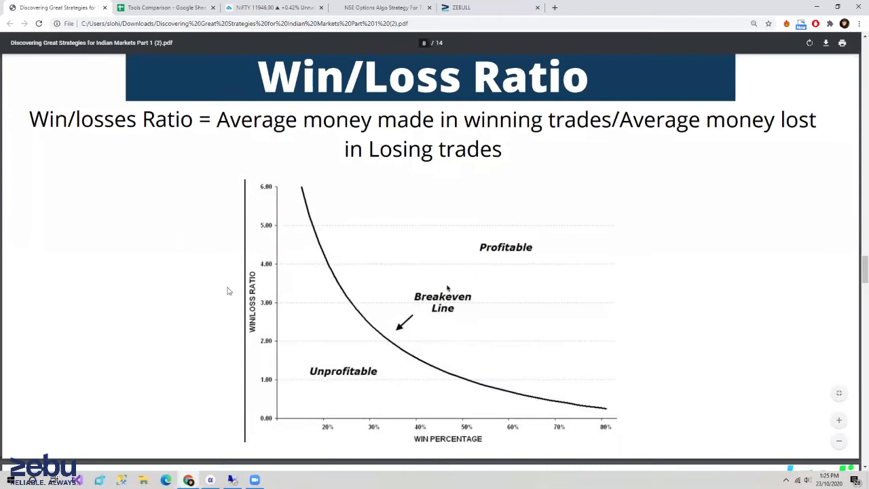
pyautogui.scroll(-1, 140, 320)
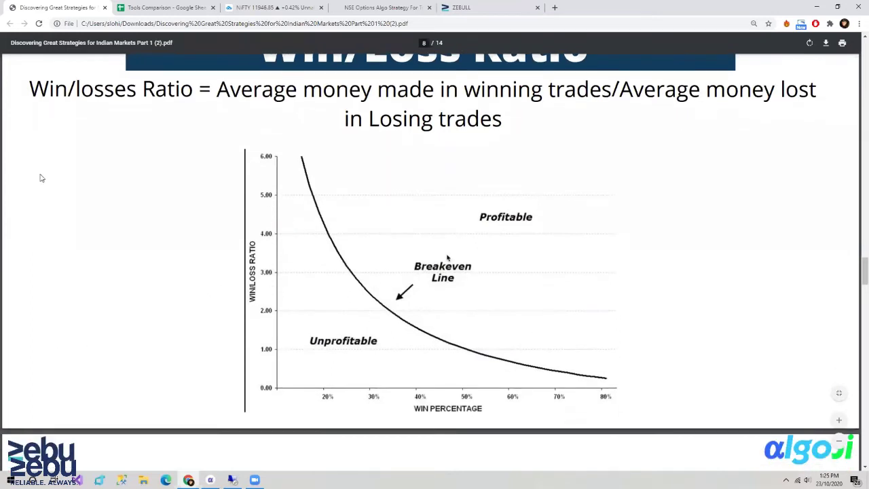
pyautogui.scroll(1, 90, 178)
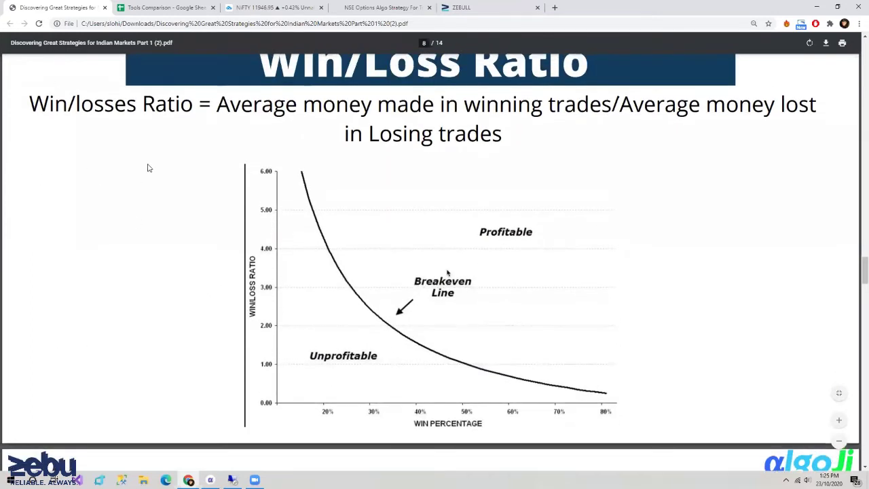
pyautogui.scroll(1, 133, 223)
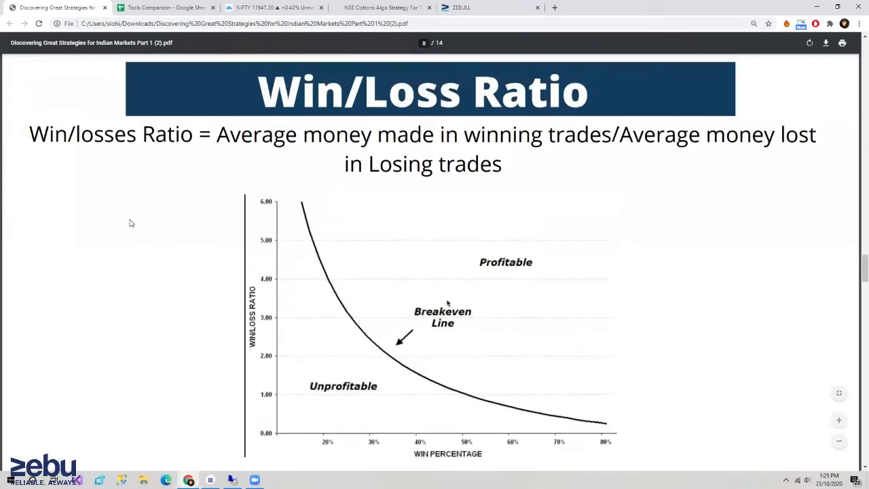
# Return to the Strategy Selection sheet and check the SystemA versus SystemB remark in row 11
pyautogui.click(153, 7)
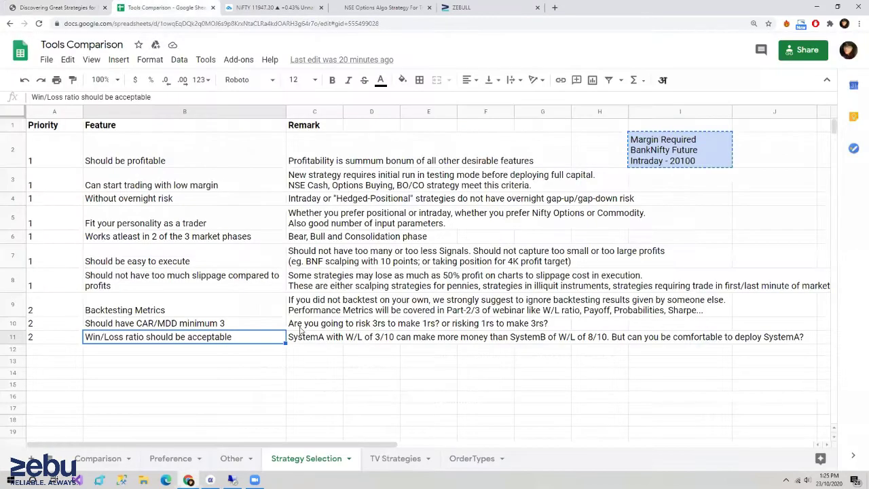
pyautogui.click(384, 342)
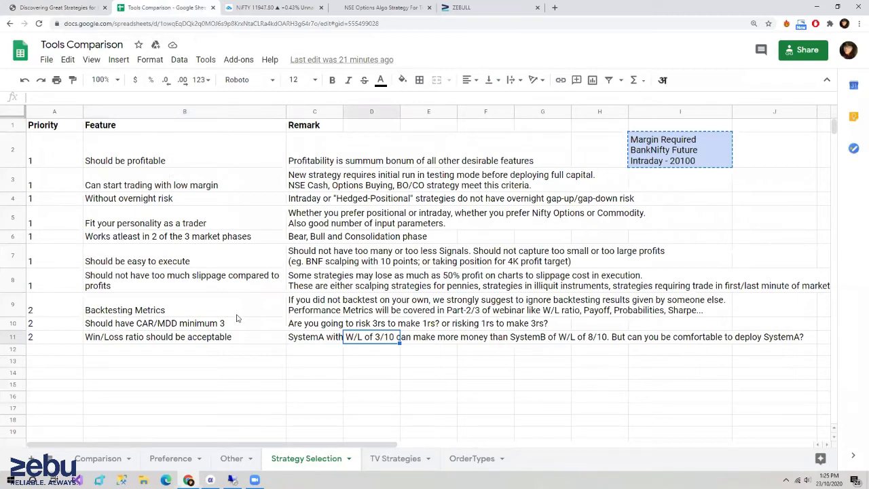
pyautogui.scroll(-1, 261, 367)
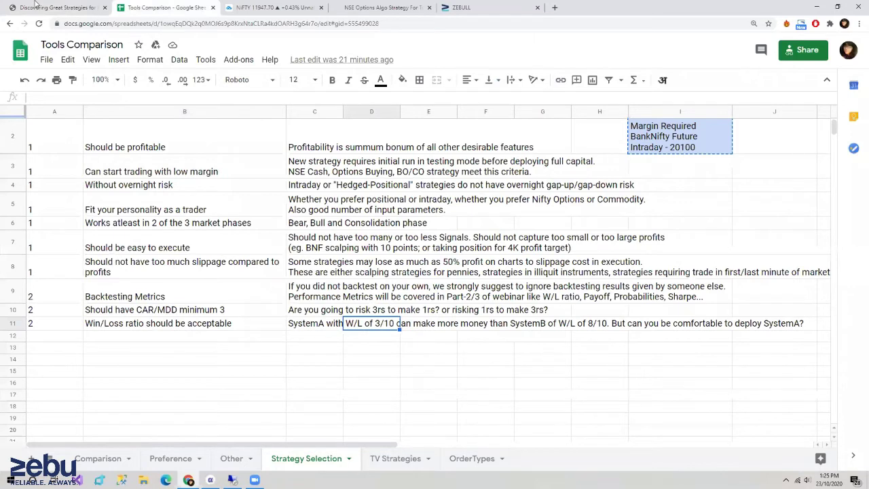
# View the Strategies comparison table on page 9 of the PDF presentation
pyautogui.click(36, 5)
pyautogui.scroll(-3, 188, 297)
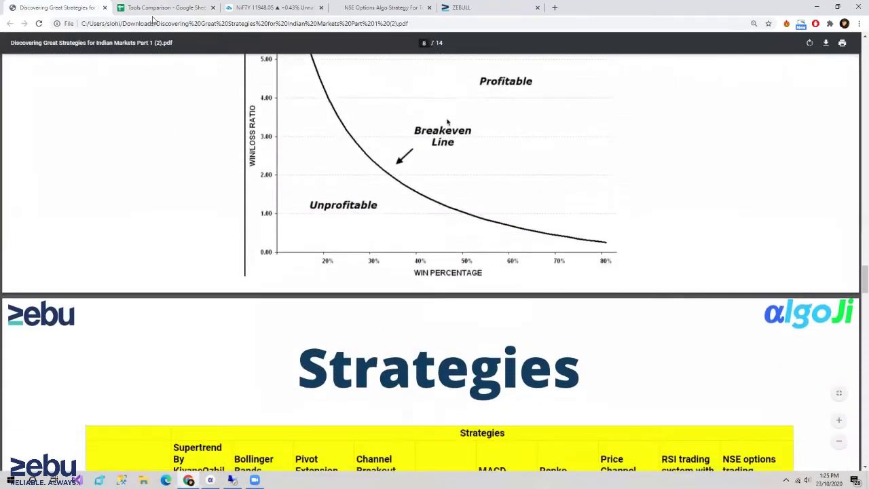
pyautogui.scroll(-2, 187, 307)
pyautogui.scroll(-3, 187, 307)
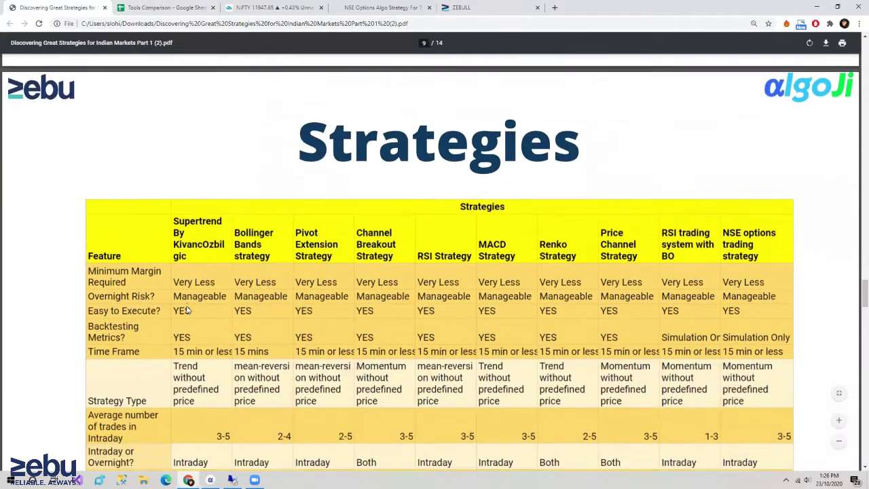
# Show the TV Strategies sheet of the Tools Comparison spreadsheet and select the Strategy Type label
pyautogui.click(145, 10)
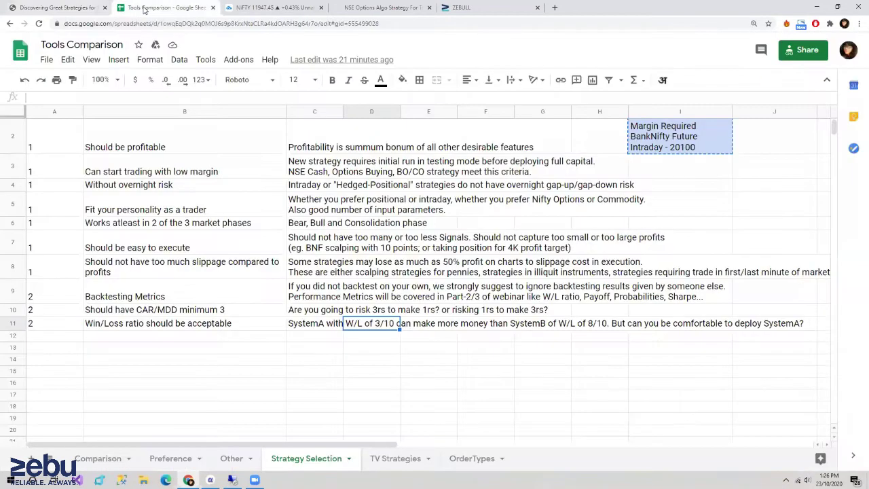
pyautogui.click(391, 468)
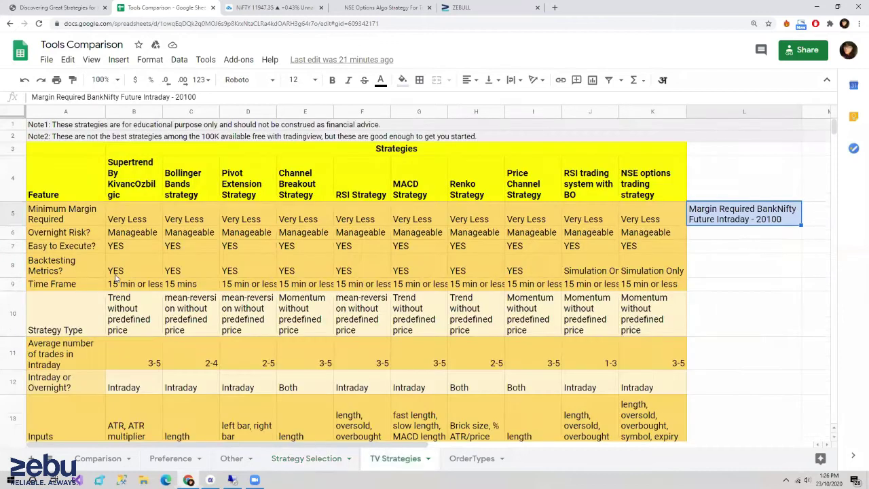
pyautogui.click(100, 317)
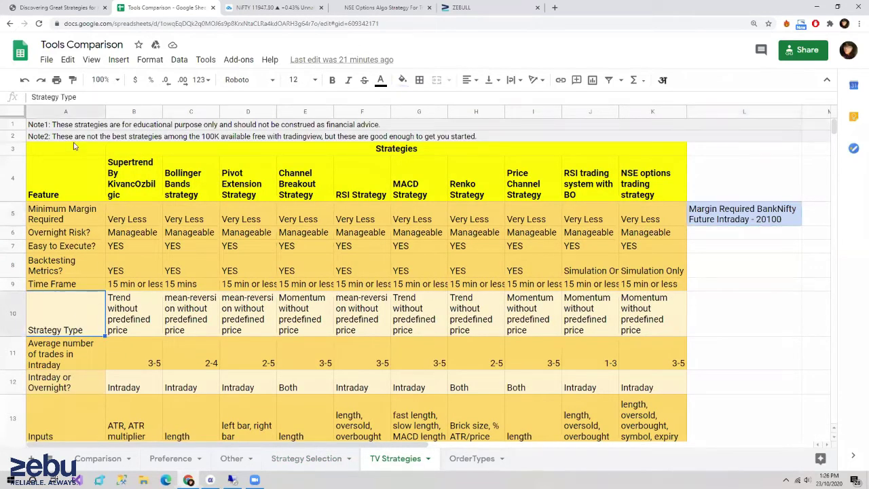
# Go through the strategy headings in row 4, from Supertrend to Price Channel Strategy, and return to the Feature heading
pyautogui.click(79, 179)
pyautogui.click(173, 189)
pyautogui.click(97, 187)
pyautogui.click(130, 187)
pyautogui.click(196, 184)
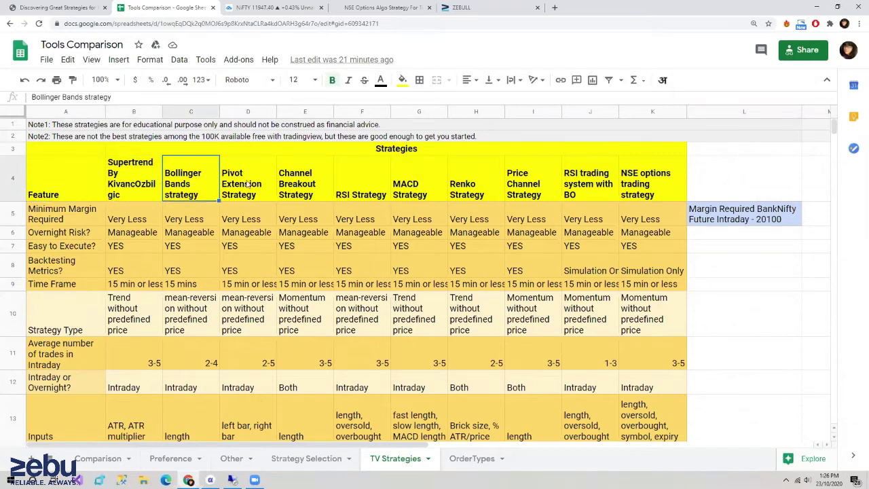
pyautogui.click(250, 184)
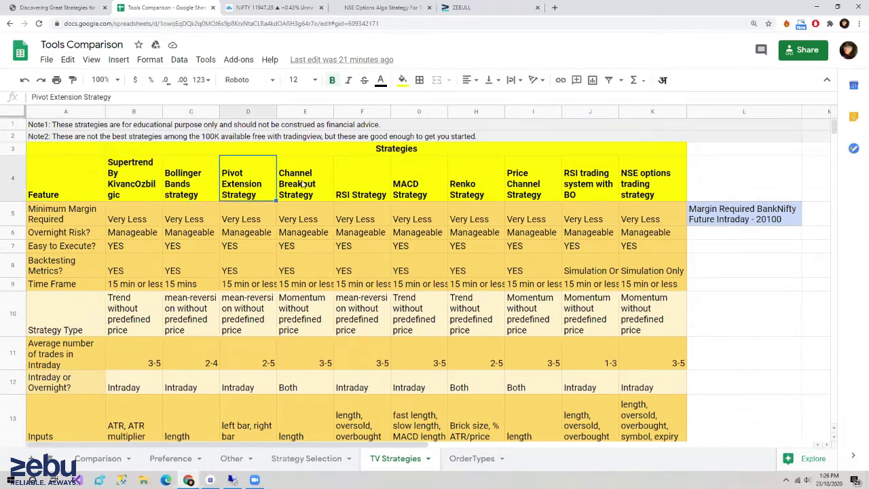
pyautogui.click(362, 187)
pyautogui.click(504, 189)
pyautogui.click(539, 190)
pyautogui.click(116, 191)
pyautogui.click(77, 185)
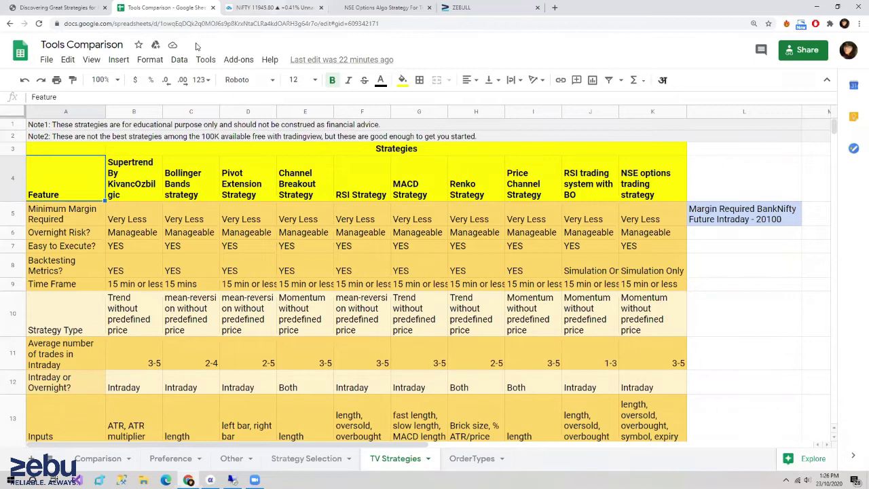
# Switch to the NIFTY chart in TradingView, dismiss its alert notification and browse the built-in indicators and strategies
pyautogui.click(278, 6)
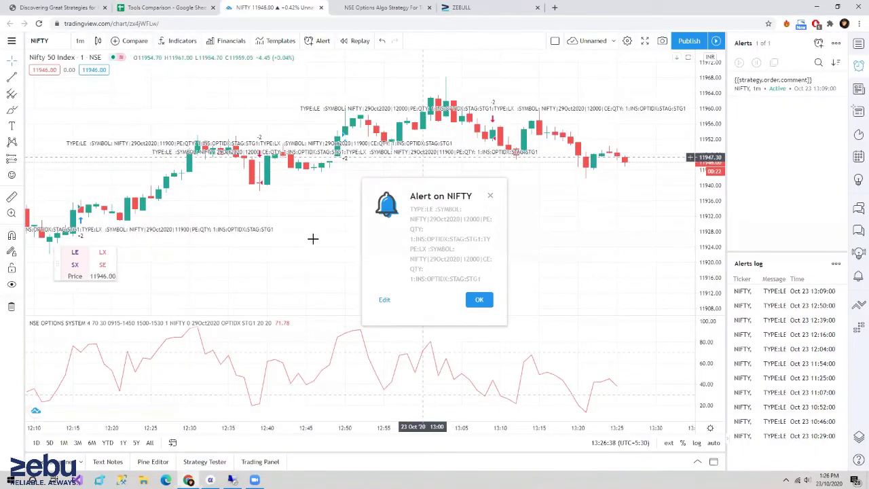
pyautogui.click(490, 195)
pyautogui.click(187, 44)
pyautogui.scroll(-4, 347, 246)
pyautogui.scroll(-5, 346, 246)
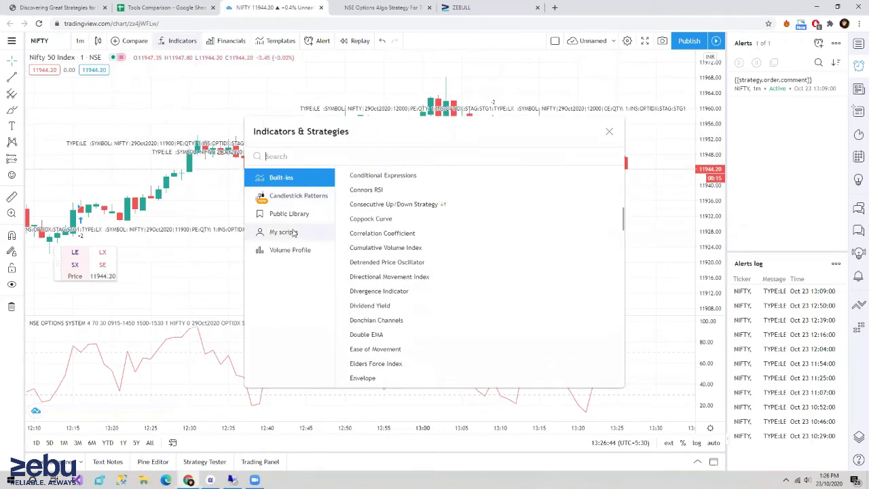
# Browse the Public Library scripts in the Indicators & Strategies list
pyautogui.click(317, 213)
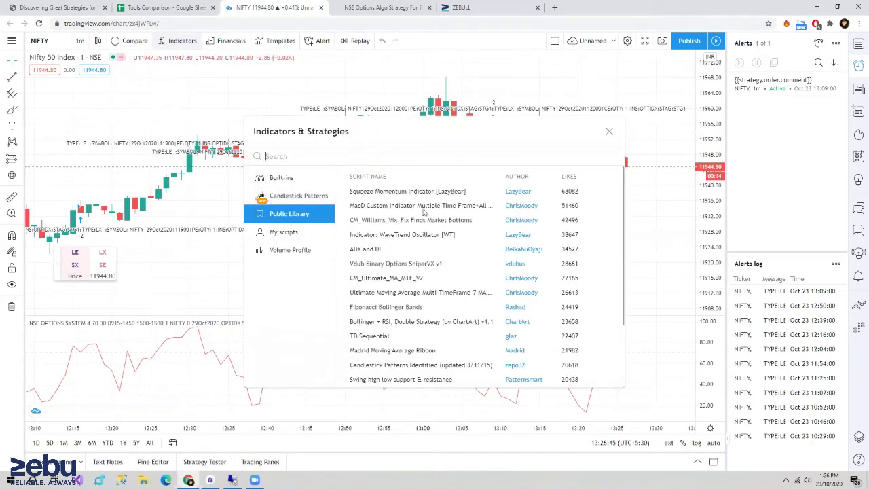
pyautogui.scroll(-2, 425, 224)
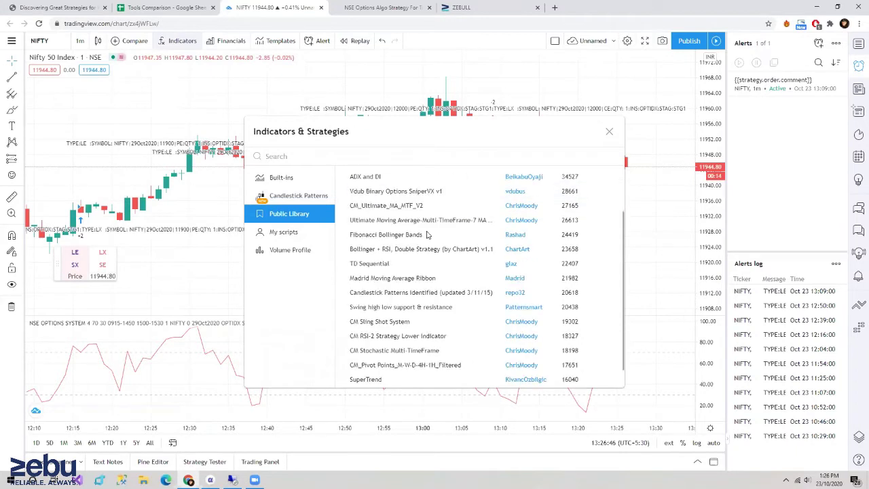
pyautogui.scroll(-1, 426, 235)
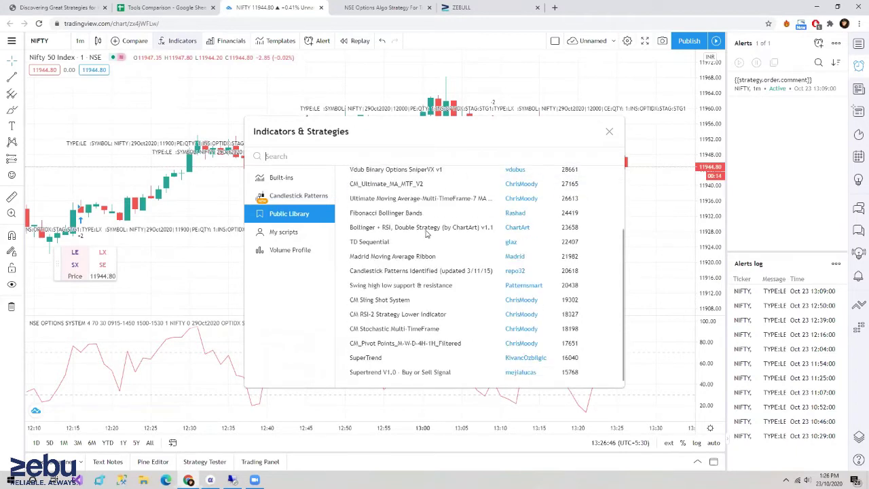
pyautogui.scroll(-1, 426, 234)
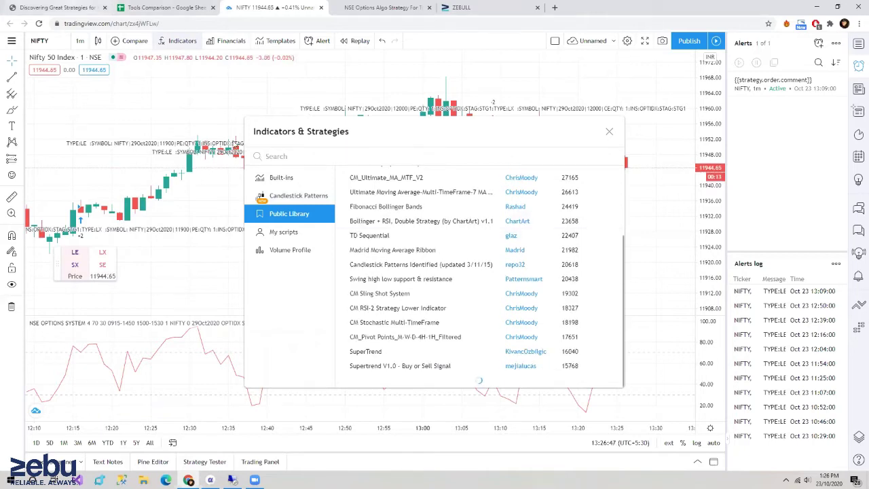
# Return to the TV Strategies sheet and step through the headings from Supertrend to Channel Breakout Strategy
pyautogui.hotkey('ctrl', '1')
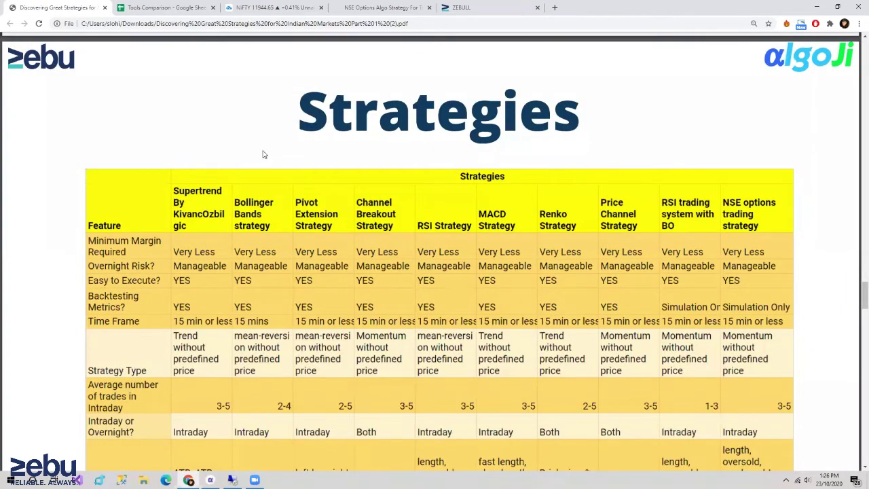
pyautogui.hotkey('ctrl', '2')
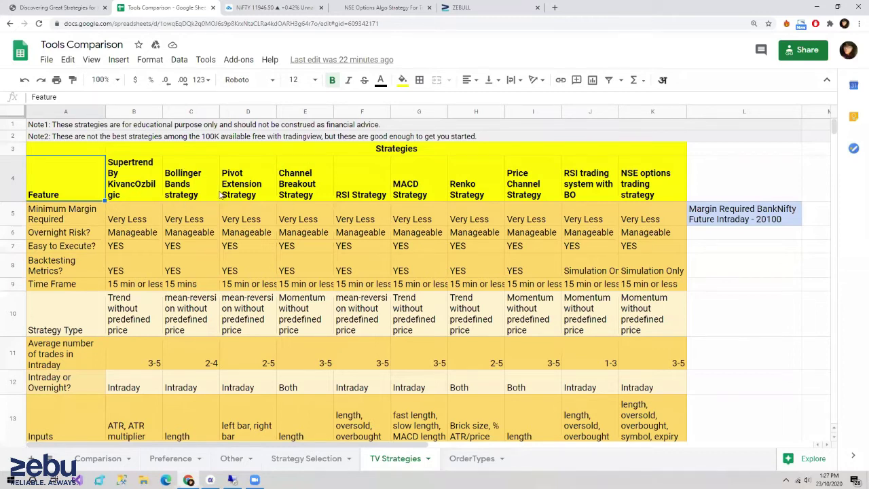
pyautogui.press('Right')
pyautogui.press('Right')
pyautogui.click(140, 184)
pyautogui.click(211, 190)
pyautogui.click(251, 191)
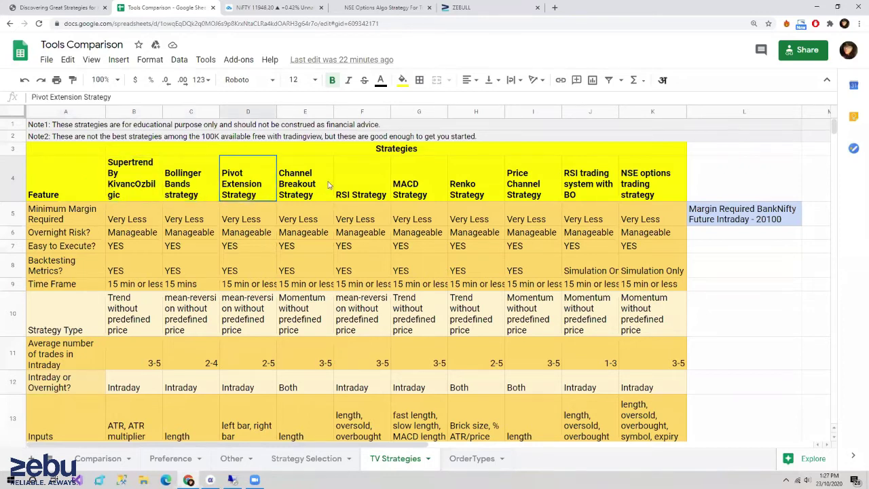
pyautogui.press('Right')
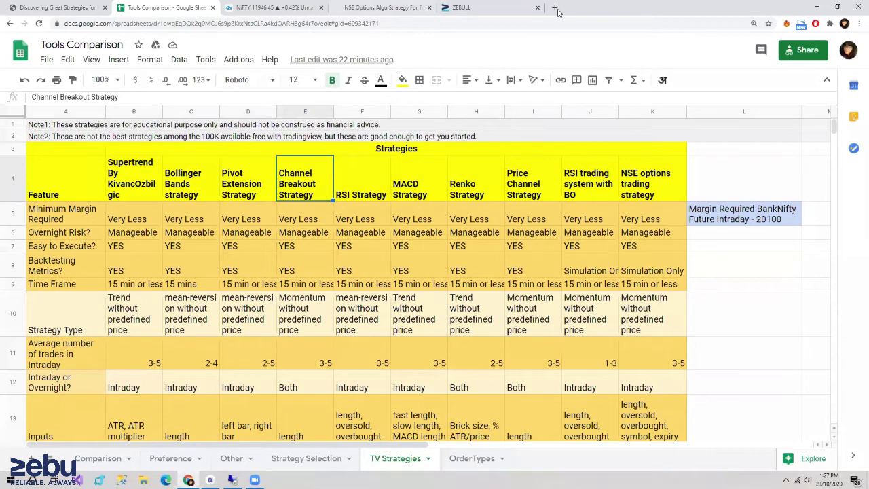
# Open the APIBridge Help Center at mycoder.pro/help/ in a new browser tab
pyautogui.click(555, 7)
pyautogui.write('help')
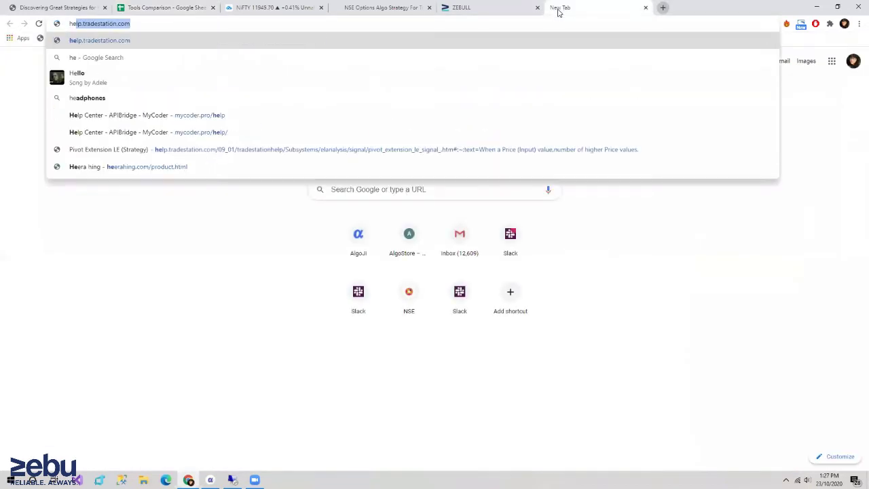
pyautogui.click(155, 129)
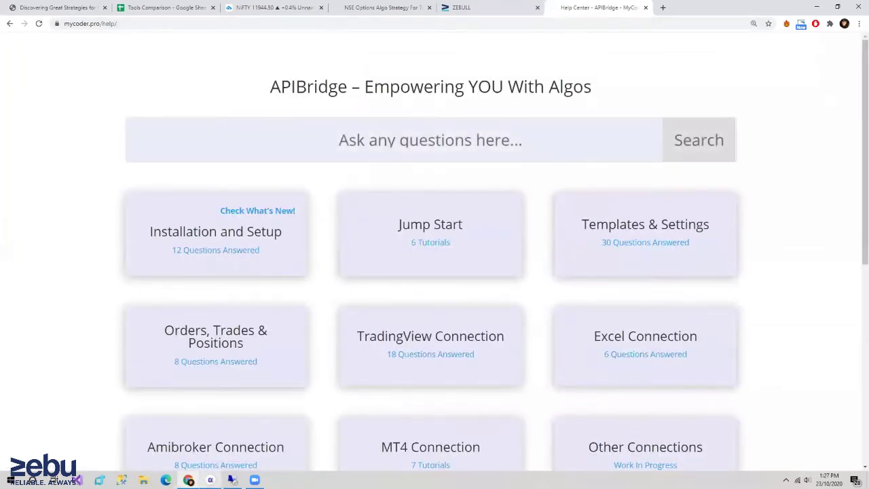
# Open the Help Center from the Zebull APIBridge application and close the duplicate help tab in the browser
pyautogui.click(210, 438)
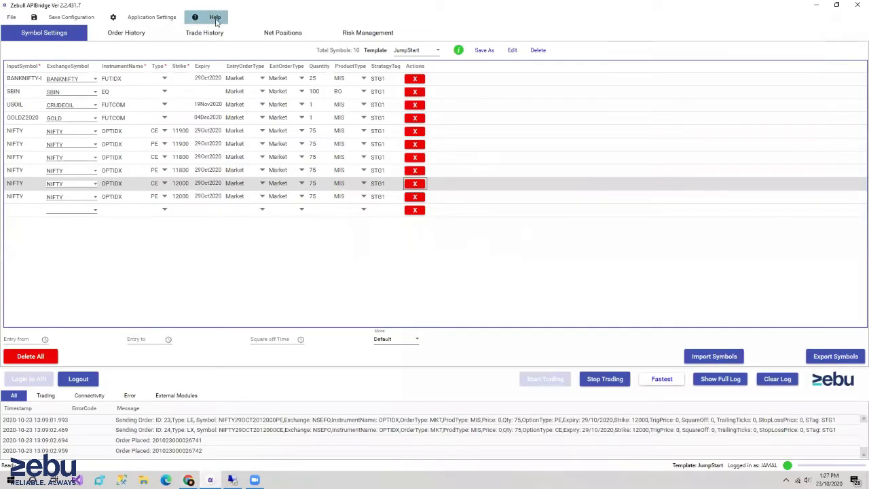
pyautogui.click(210, 19)
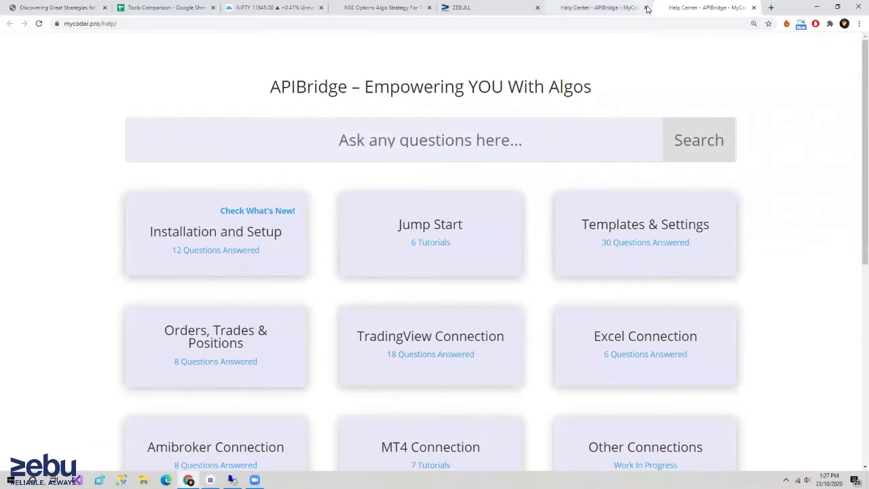
pyautogui.click(646, 8)
# Open the TradingView Connection help section and view its article "FAQs on TradingView Algo Trading"
pyautogui.scroll(-1, 272, 303)
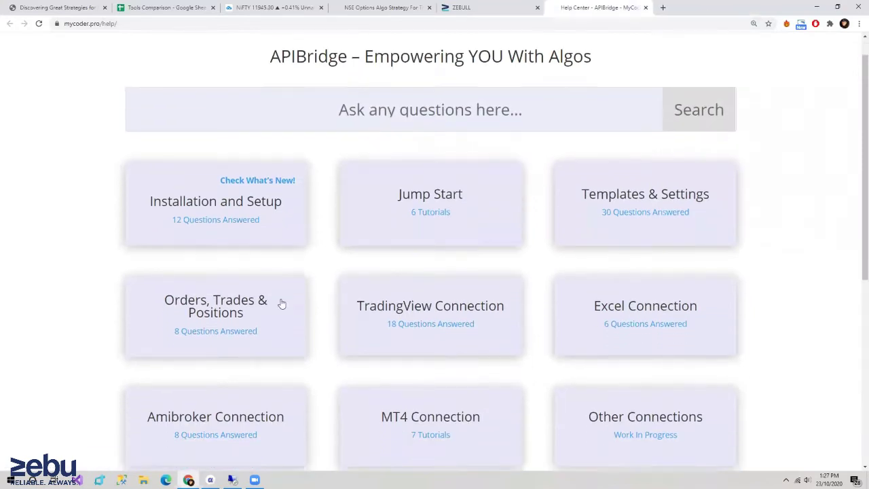
pyautogui.scroll(-1, 332, 305)
pyautogui.click(408, 264)
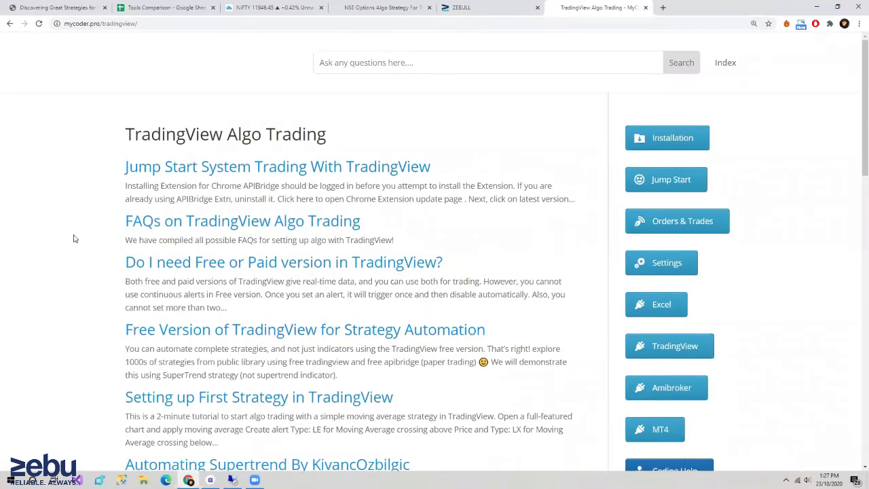
pyautogui.scroll(-1, 74, 254)
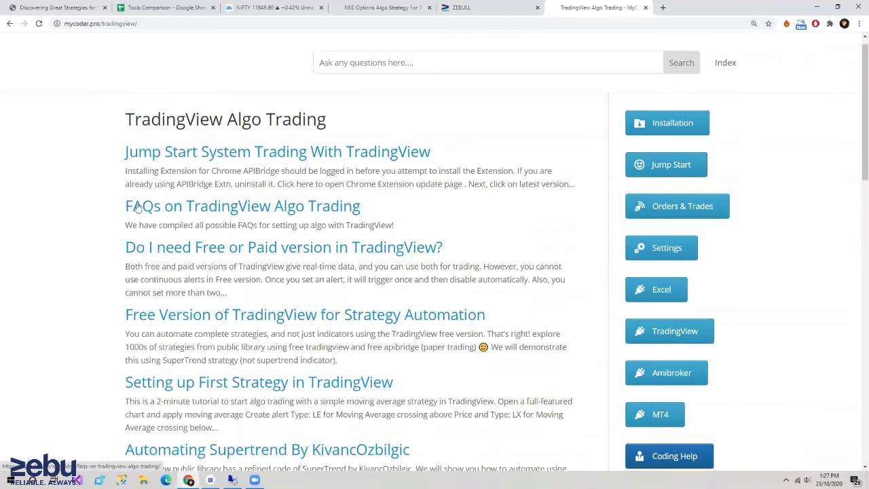
pyautogui.click(282, 209)
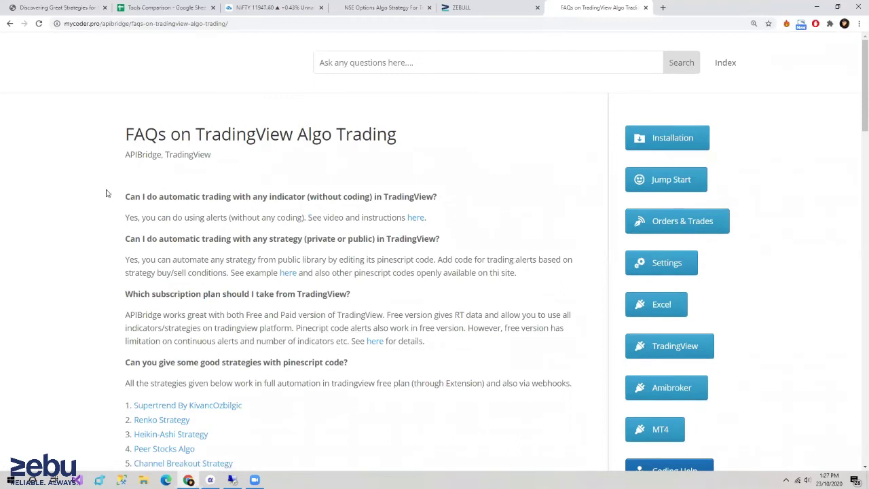
pyautogui.scroll(-1, 106, 194)
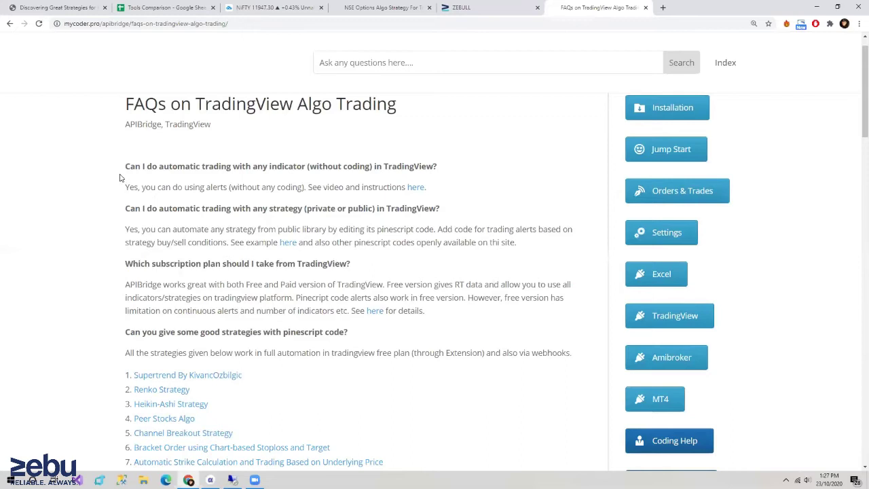
# Read down the TradingView algo trading FAQs to the list of good strategies with pinescript code
pyautogui.scroll(-3, 100, 259)
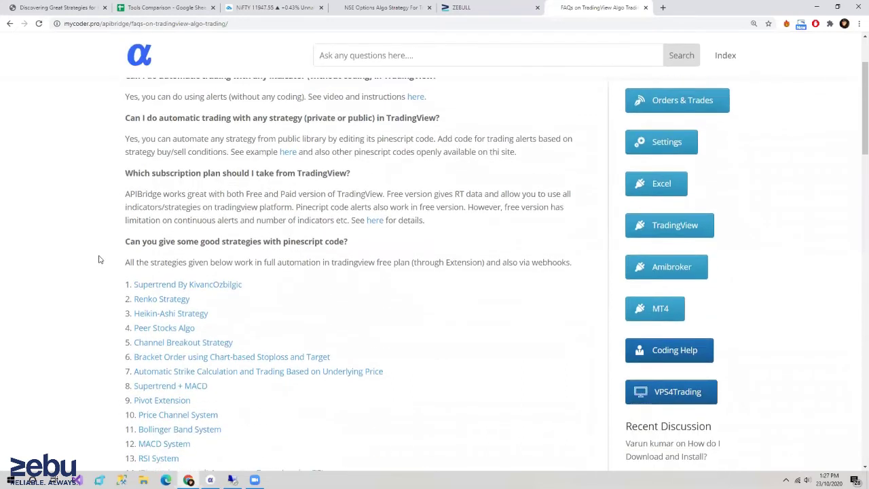
pyautogui.scroll(-2, 98, 260)
pyautogui.scroll(-2, 101, 244)
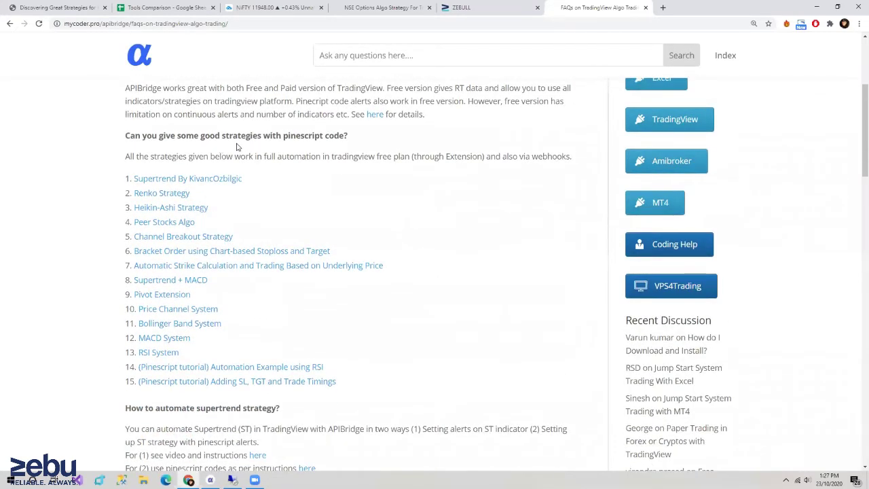
pyautogui.scroll(-1, 243, 213)
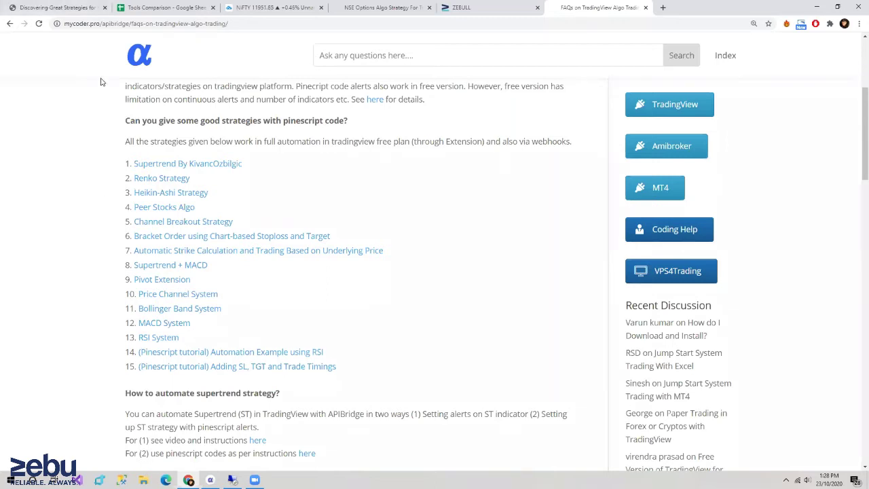
# Return to the Tools Comparison spreadsheet and review the feature labels from Minimum Margin Required to Easy to Execute on TV Strategies
pyautogui.click(146, 7)
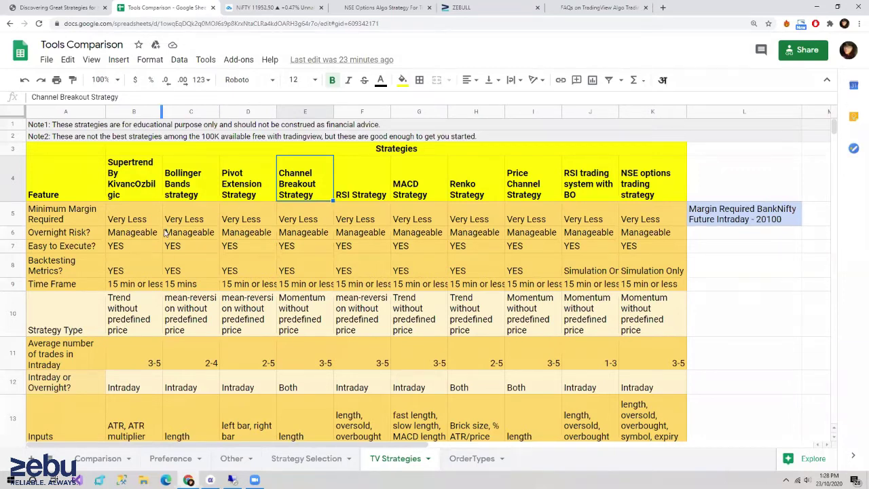
pyautogui.click(116, 221)
pyautogui.click(80, 223)
pyautogui.click(82, 234)
pyautogui.click(81, 247)
pyautogui.click(80, 224)
# Step through the strategy headings from Supertrend By KivancOzbilgic to NSE options trading strategy
pyautogui.click(120, 188)
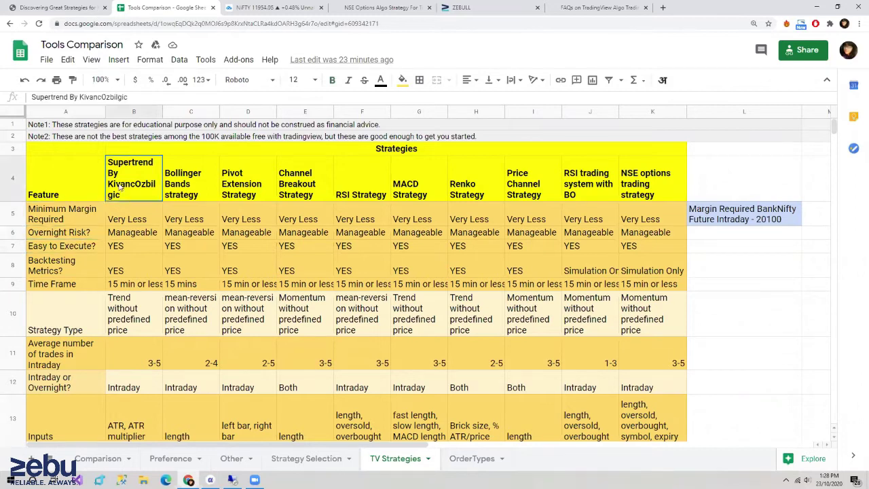
pyautogui.click(212, 195)
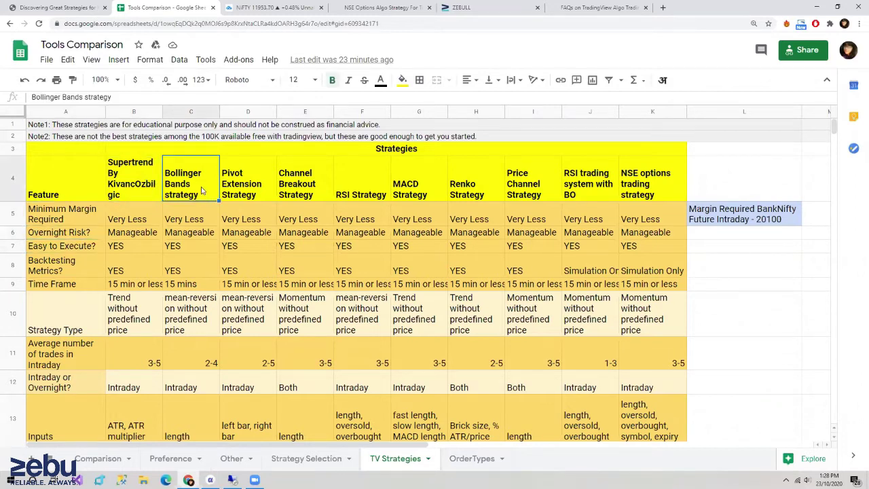
pyautogui.click(242, 191)
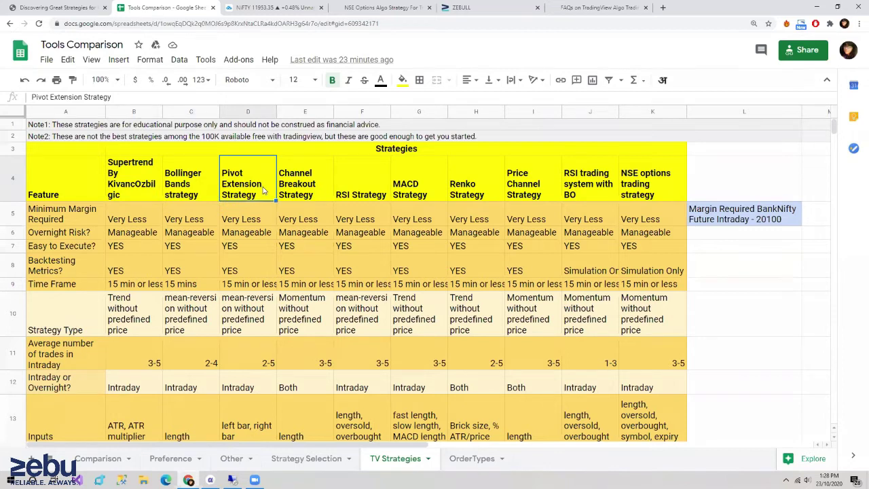
pyautogui.click(313, 184)
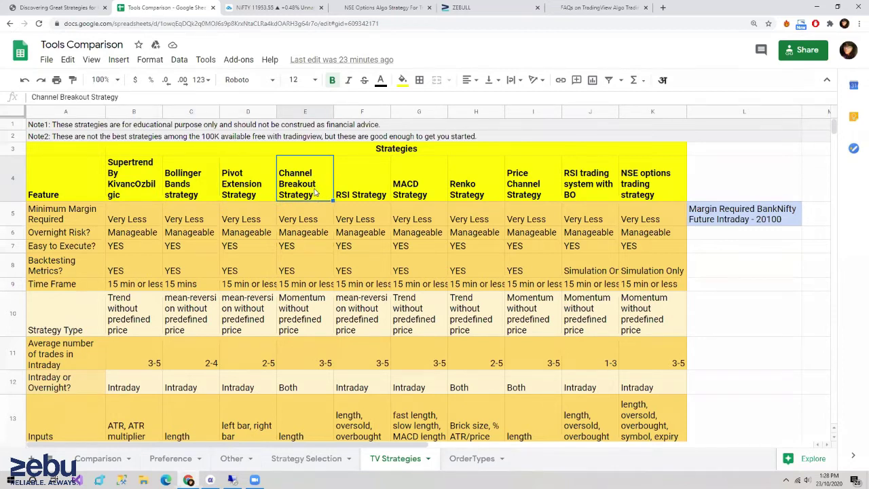
pyautogui.click(366, 196)
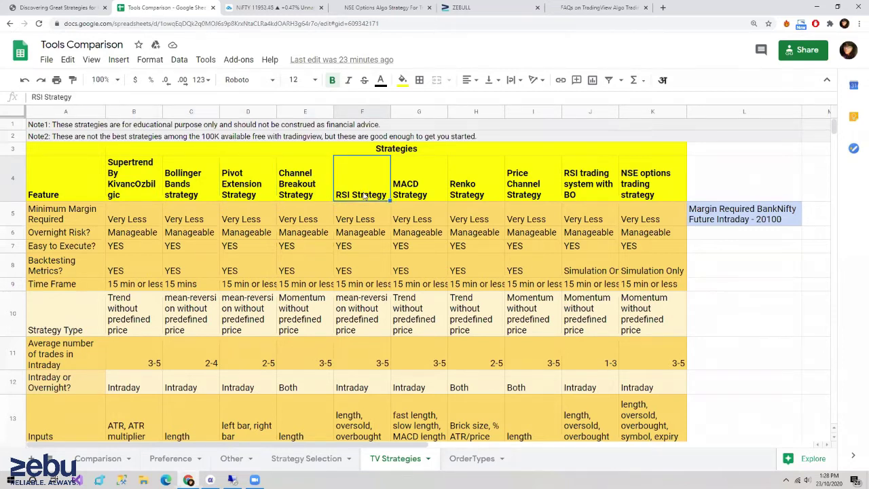
pyautogui.click(446, 186)
pyautogui.click(482, 195)
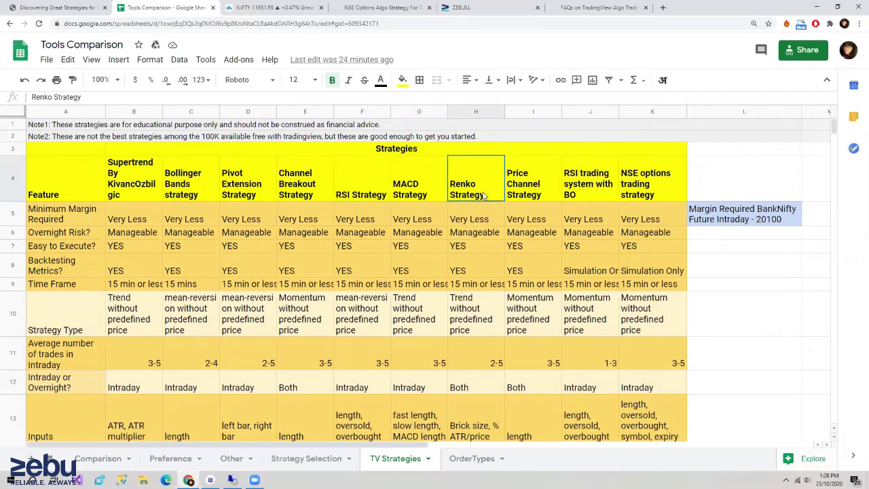
pyautogui.click(550, 196)
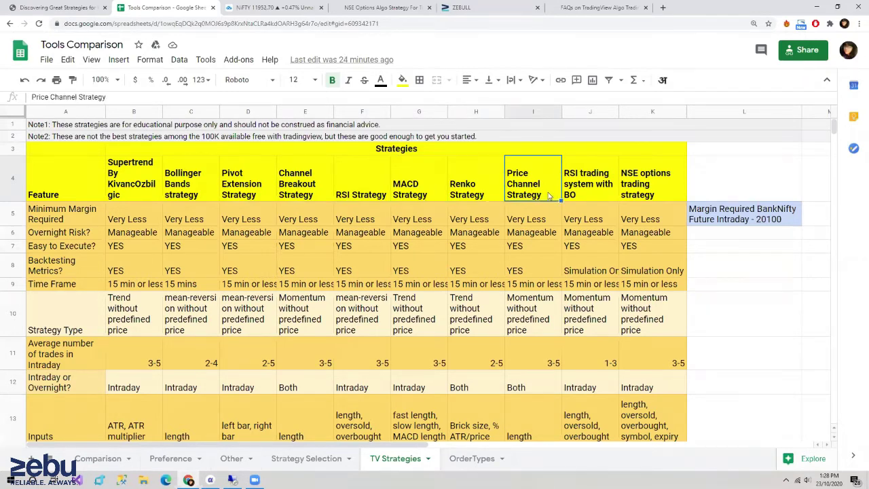
pyautogui.click(597, 194)
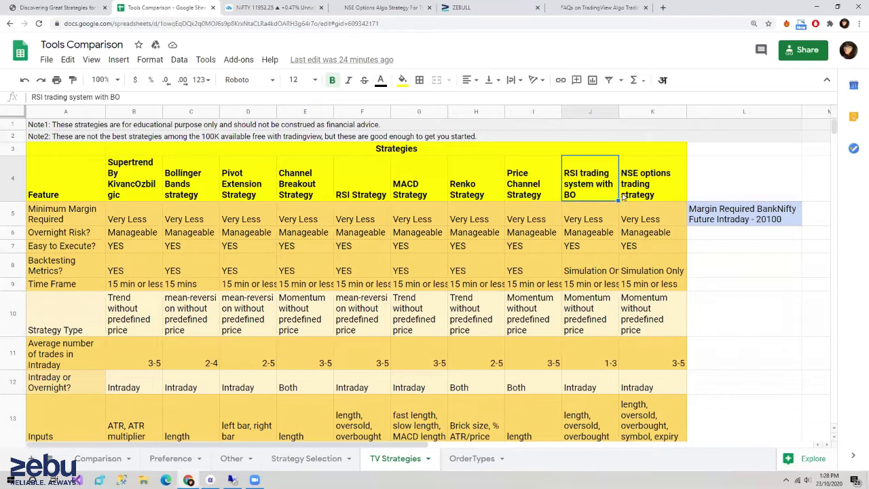
pyautogui.click(659, 185)
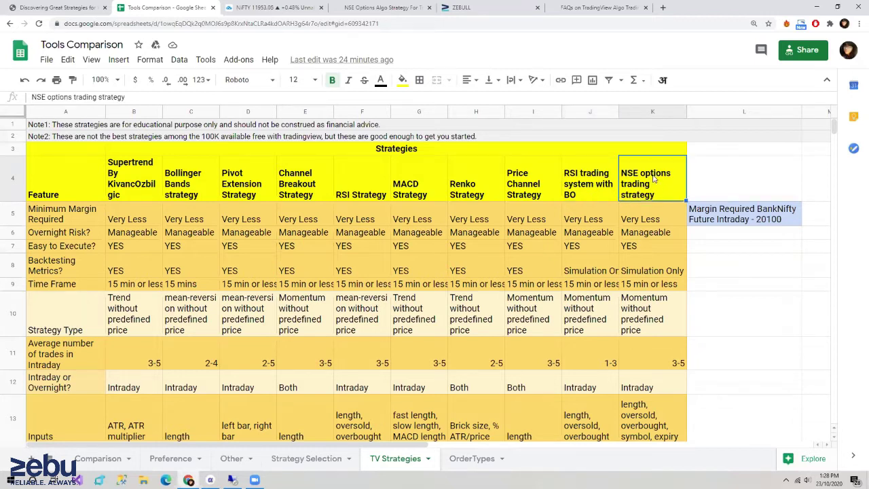
# Go through the Minimum Margin Required, Overnight Risk and Easy to Execute rows for all the strategies
pyautogui.click(63, 223)
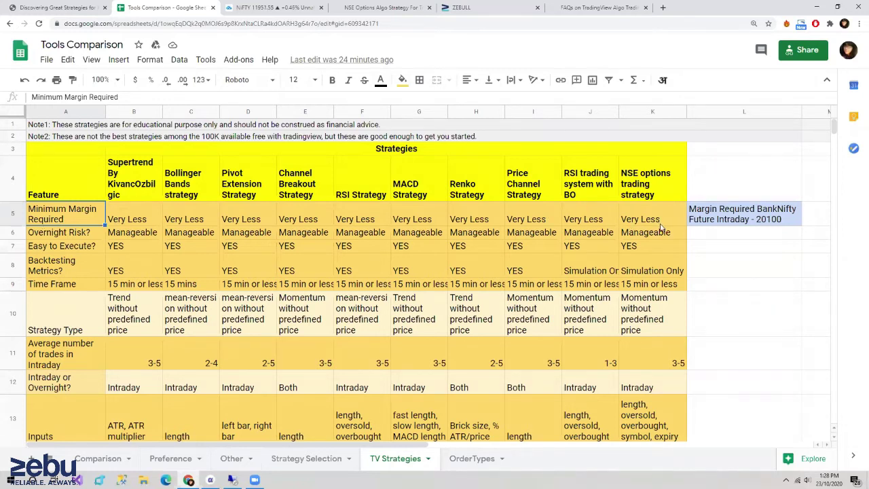
pyautogui.click(53, 239)
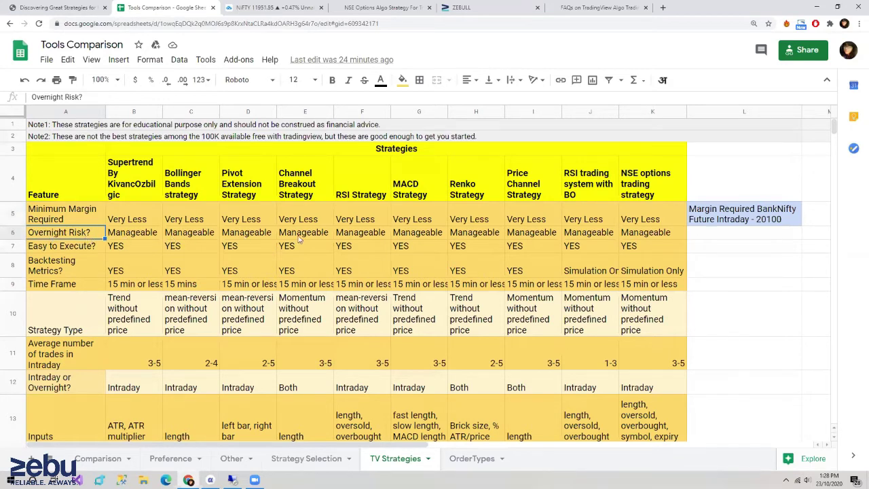
pyautogui.click(76, 251)
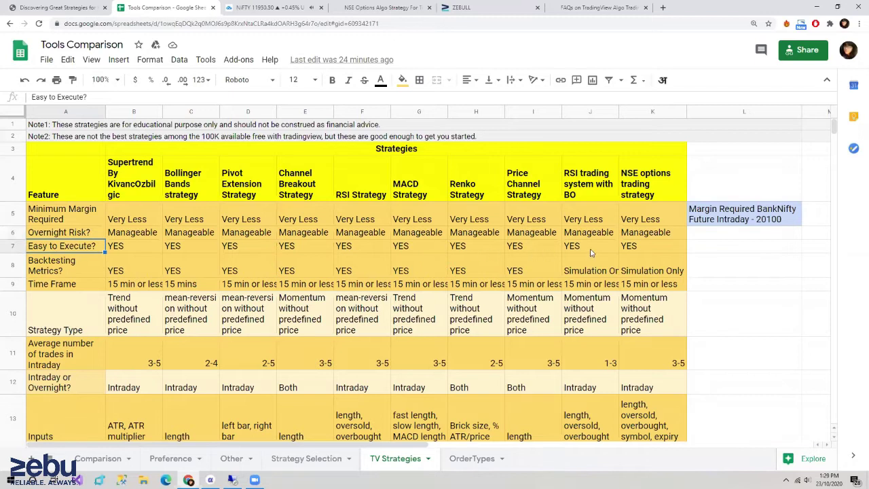
# Compare Backtesting Metrics for Price Channel, RSI trading system with BO and NSE options, and check the Time Frame row to its last strategy
pyautogui.click(60, 262)
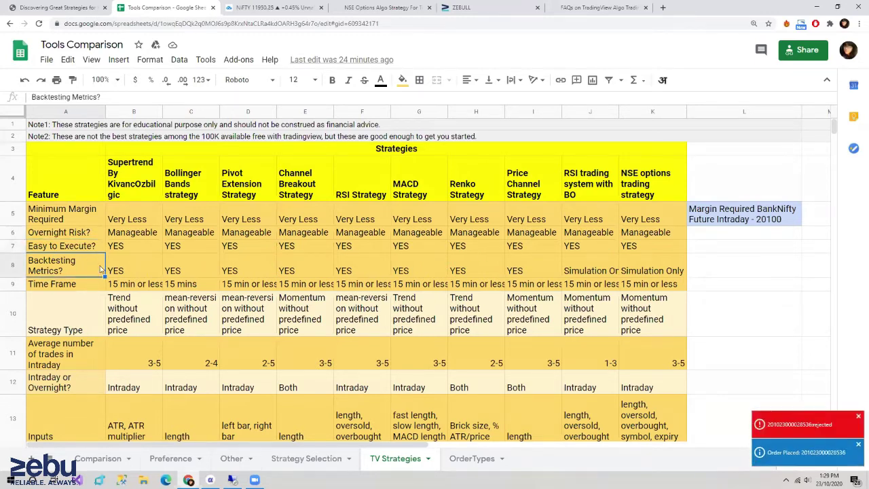
pyautogui.click(538, 268)
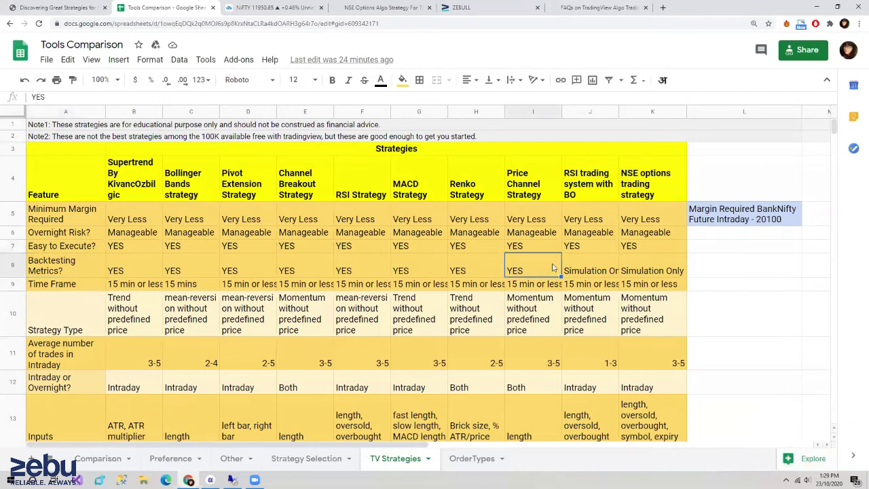
pyautogui.click(598, 274)
pyautogui.click(621, 272)
pyautogui.click(609, 271)
pyautogui.click(642, 269)
pyautogui.click(604, 271)
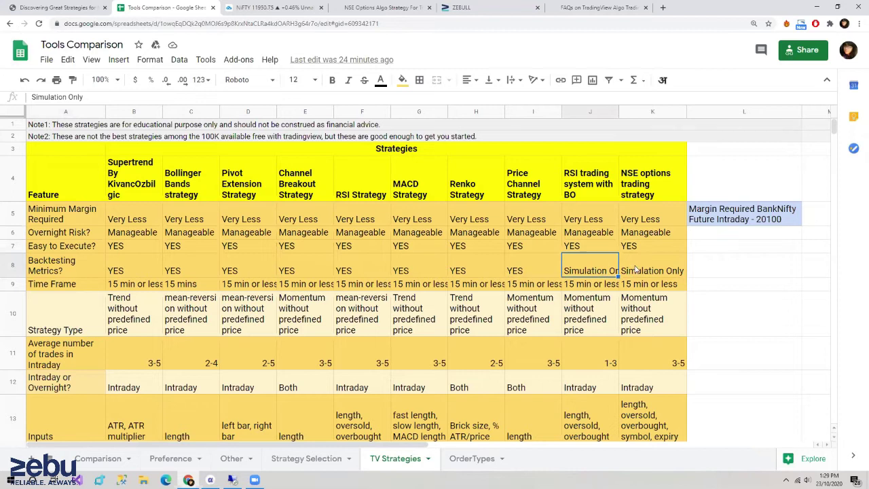
pyautogui.click(637, 270)
pyautogui.click(575, 273)
pyautogui.click(53, 290)
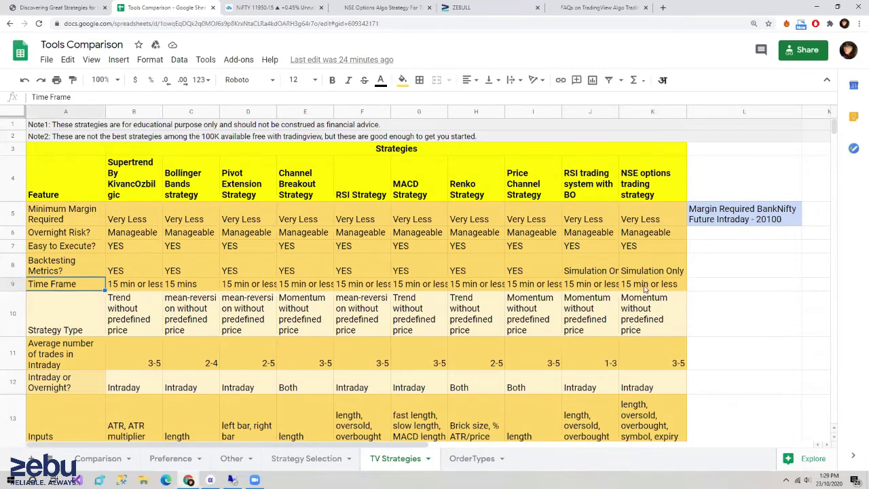
pyautogui.hotkey('ctrl', 'Right')
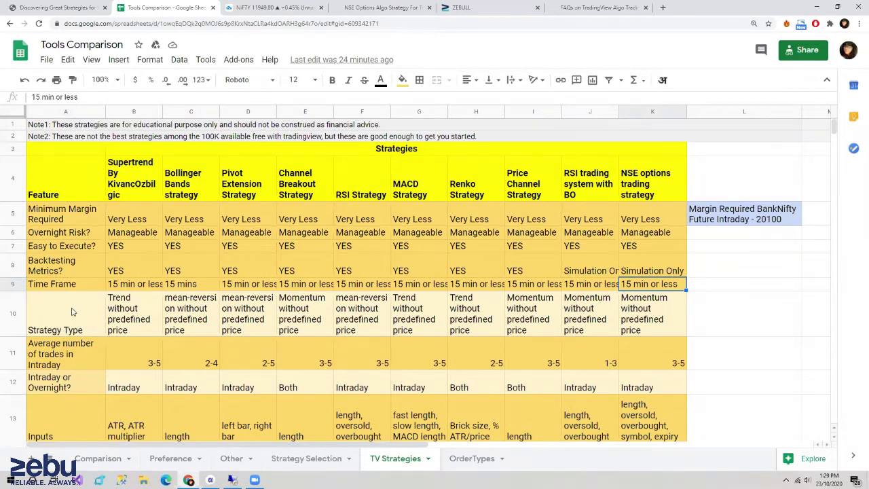
# Compare the Strategy Type entries from Supertrend through RSI Strategy
pyautogui.click(74, 312)
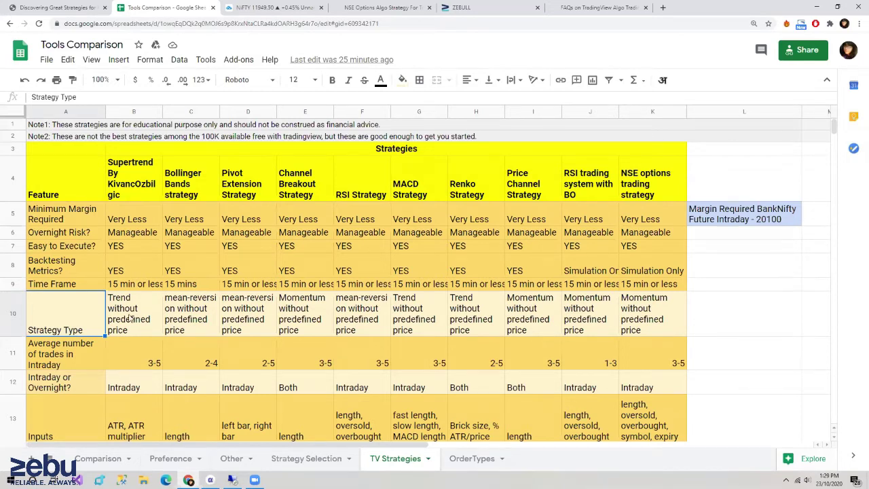
pyautogui.click(198, 319)
pyautogui.click(76, 318)
pyautogui.click(125, 324)
pyautogui.click(77, 317)
pyautogui.click(126, 316)
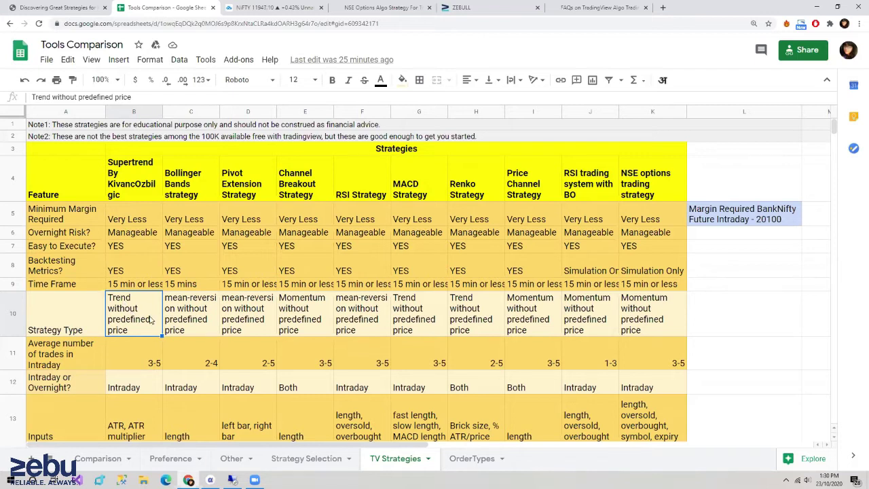
pyautogui.click(195, 319)
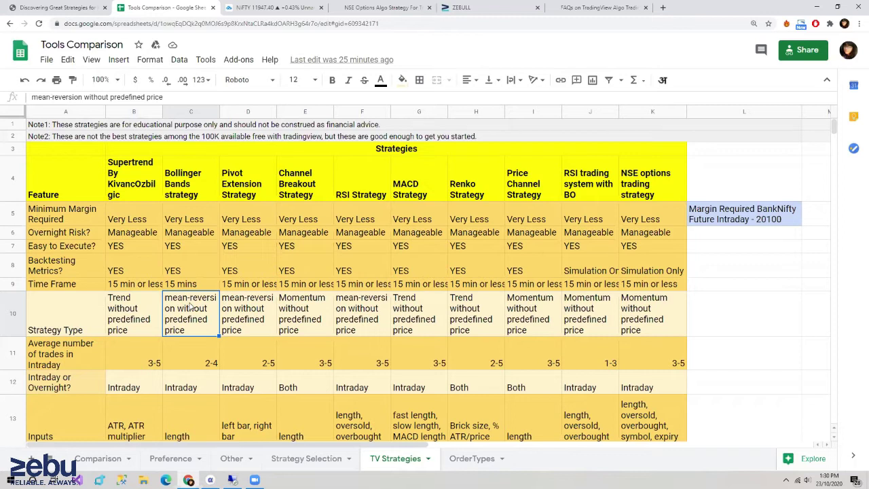
pyautogui.click(263, 317)
pyautogui.click(311, 324)
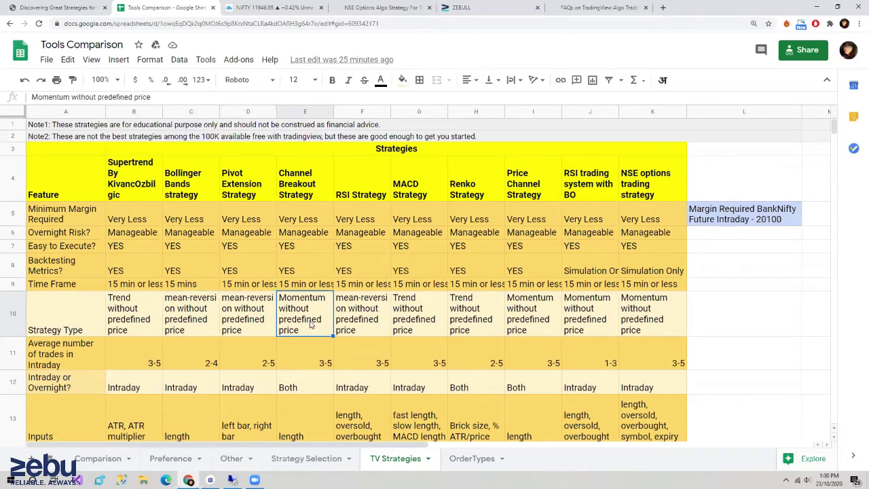
pyautogui.click(368, 325)
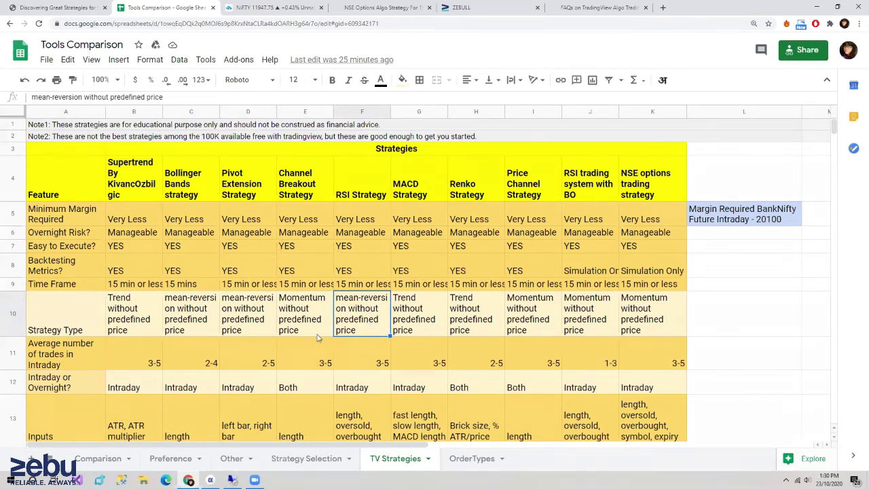
# Check the average number of intraday trades for the Supertrend and Bollinger Bands strategies
pyautogui.scroll(-1, 318, 337)
pyautogui.click(64, 333)
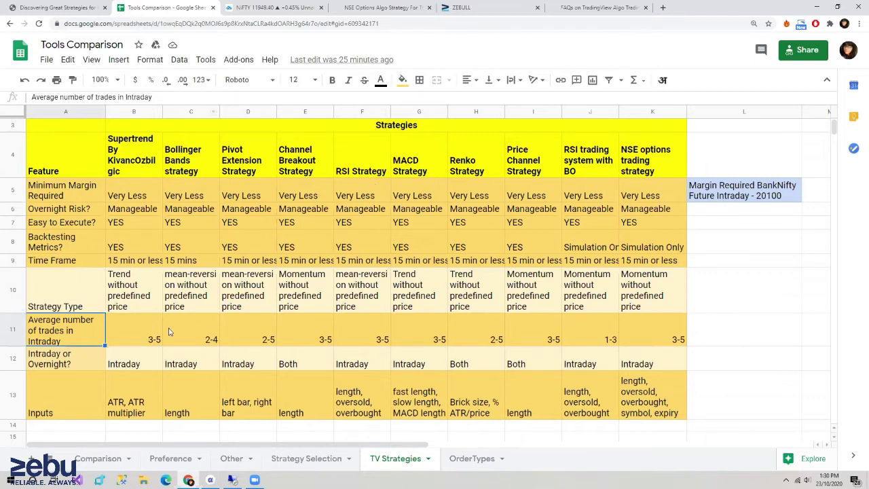
pyautogui.press('Right')
pyautogui.press('Right')
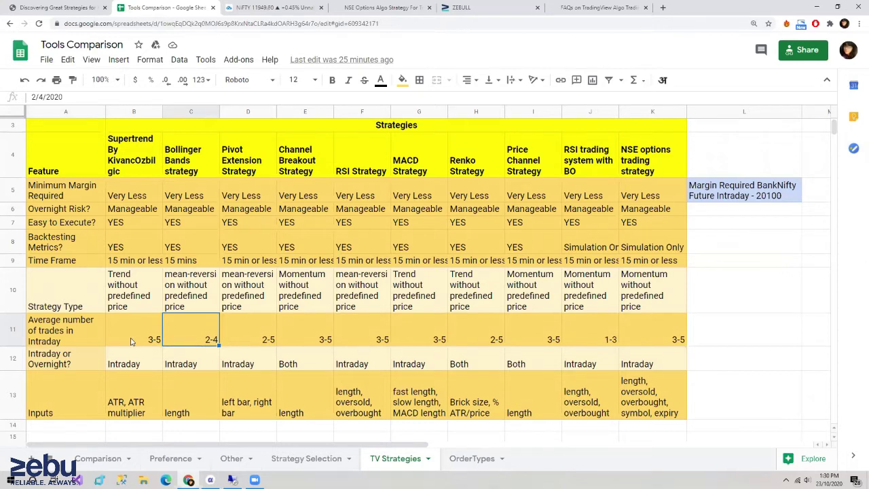
# Step through the Intraday or Overnight row from the Supertrend column to the Renko Strategy column
pyautogui.scroll(-1, 132, 342)
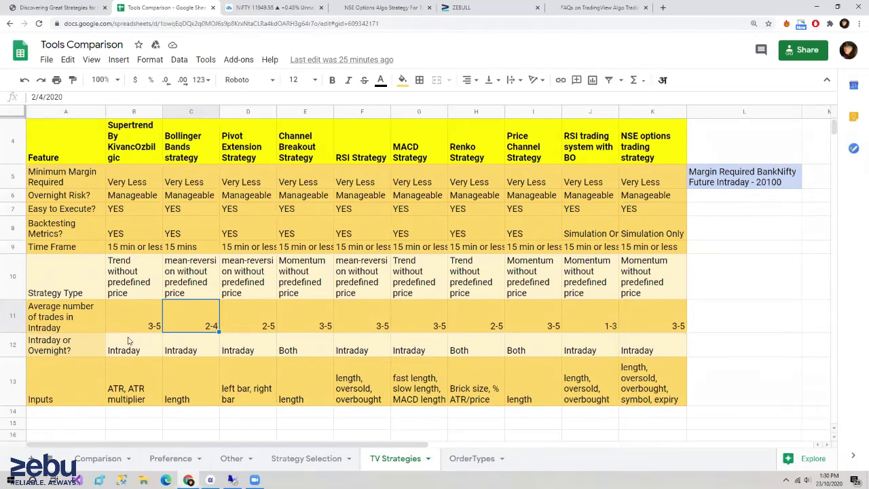
pyautogui.click(76, 346)
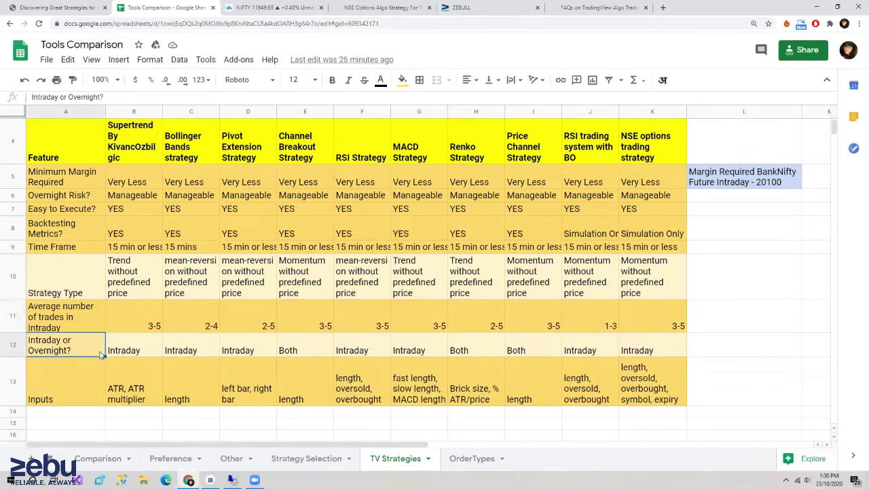
pyautogui.click(126, 353)
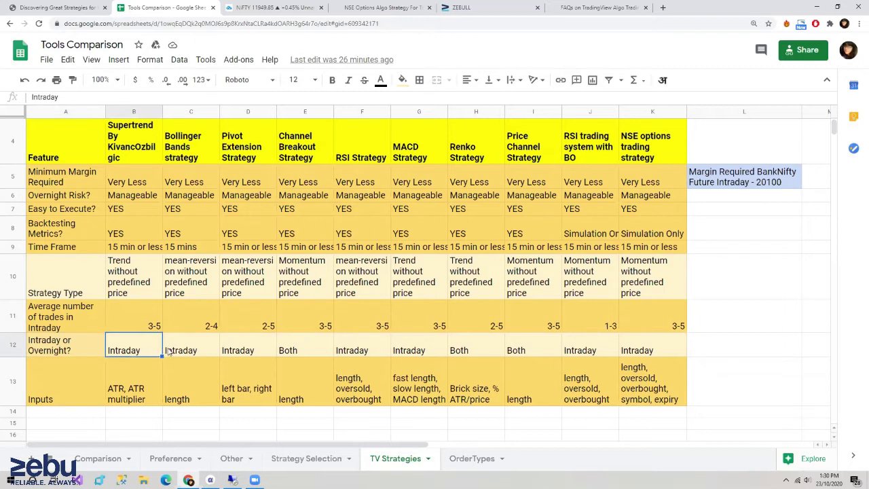
pyautogui.click(209, 349)
pyautogui.click(244, 348)
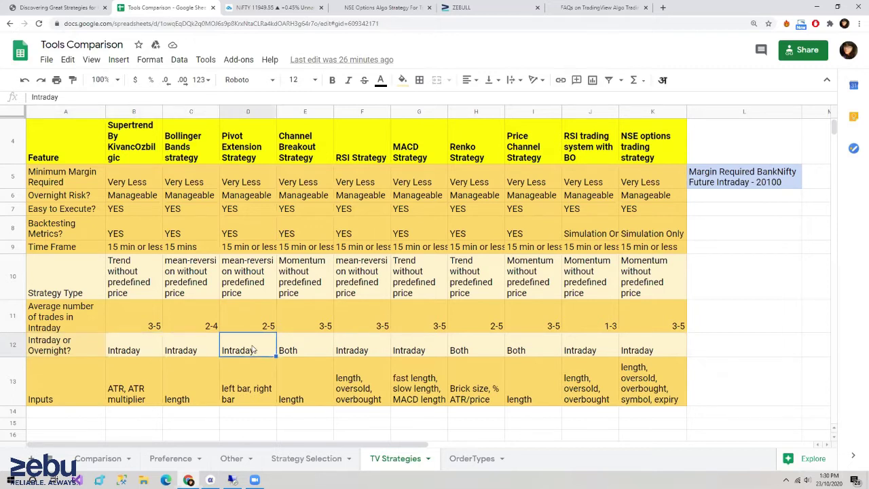
pyautogui.click(311, 351)
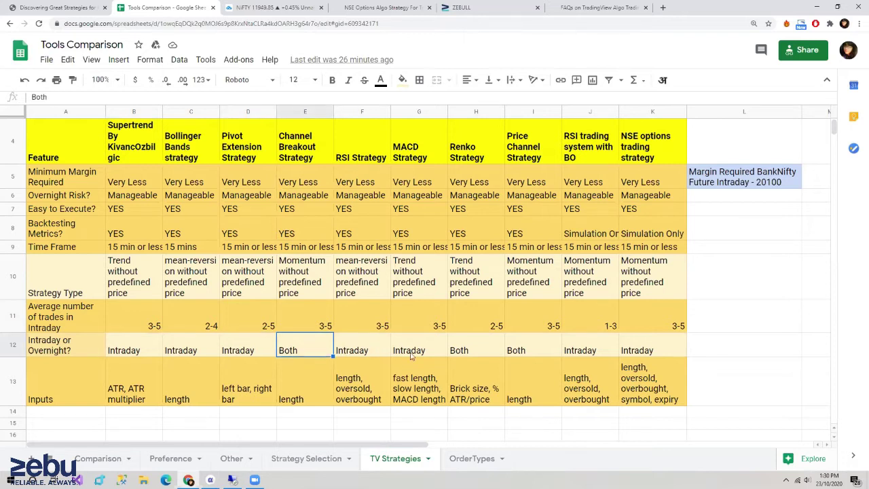
pyautogui.click(388, 352)
pyautogui.click(425, 348)
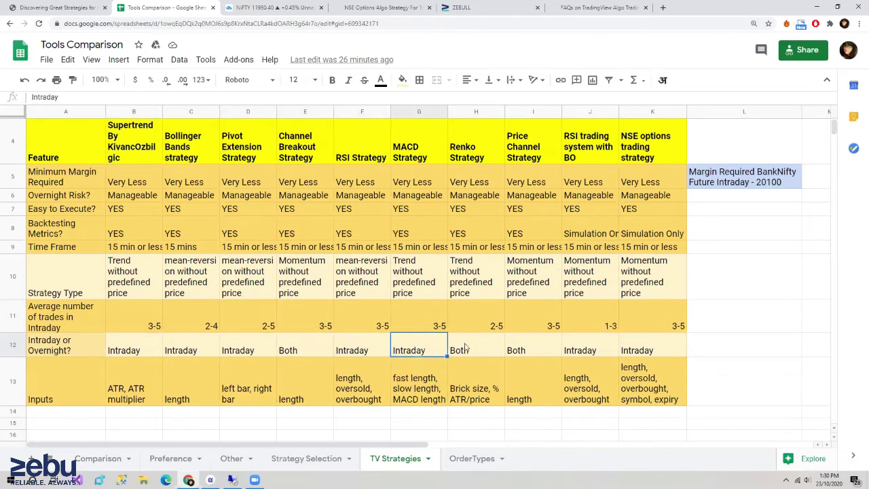
pyautogui.click(484, 348)
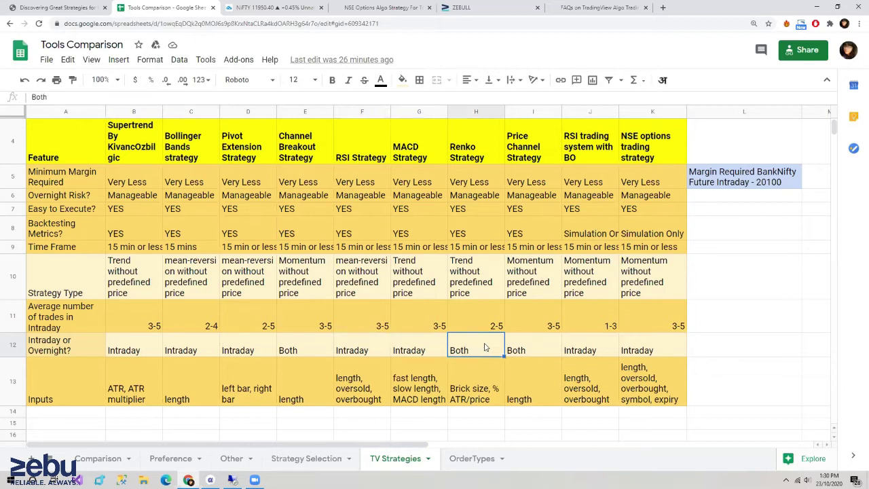
# Check the Intraday or Overnight entries for Price Channel, RSI trading system with BO and the NSE options strategy
pyautogui.click(538, 347)
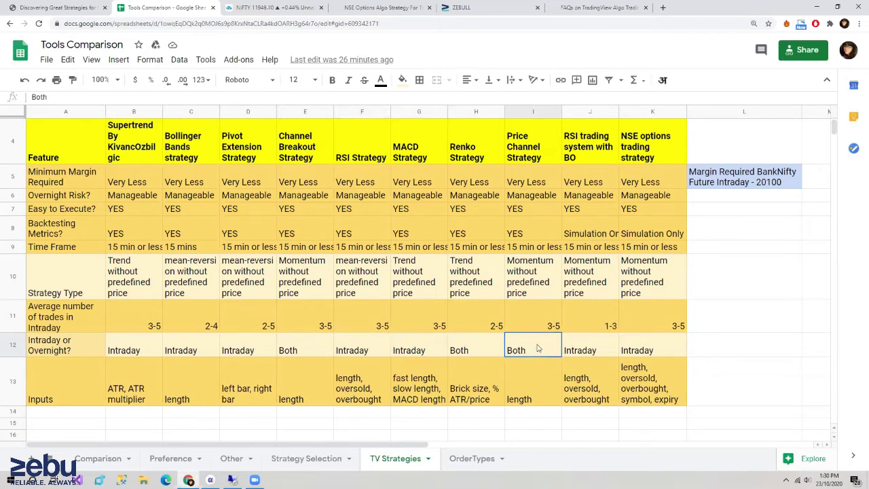
pyautogui.click(591, 344)
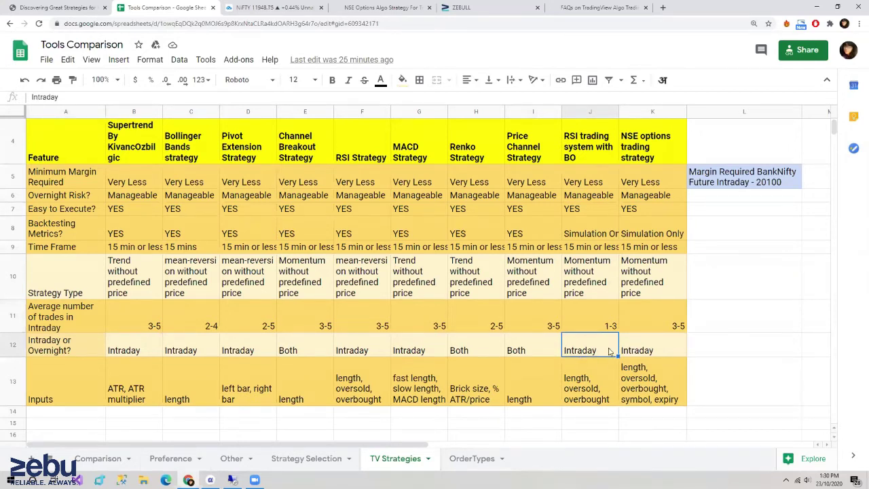
pyautogui.click(650, 348)
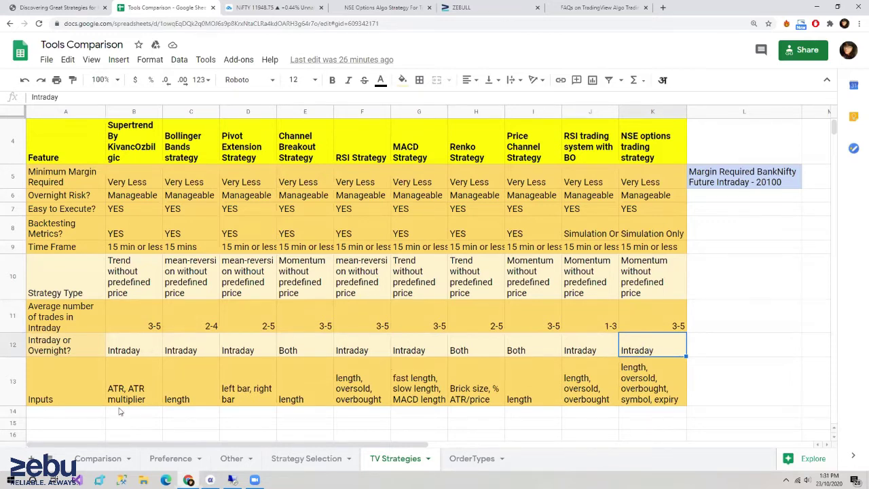
# Review the Inputs row across the strategies and look back at the Strategy Type row
pyautogui.click(89, 389)
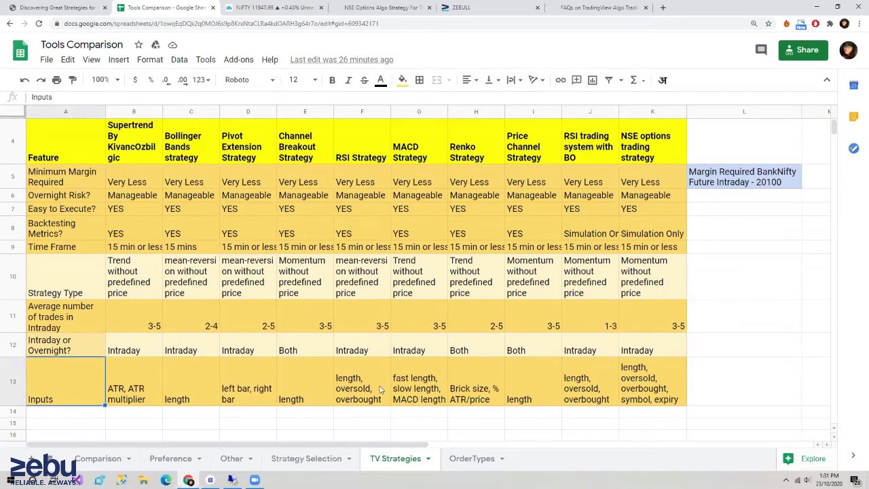
pyautogui.scroll(1, 176, 369)
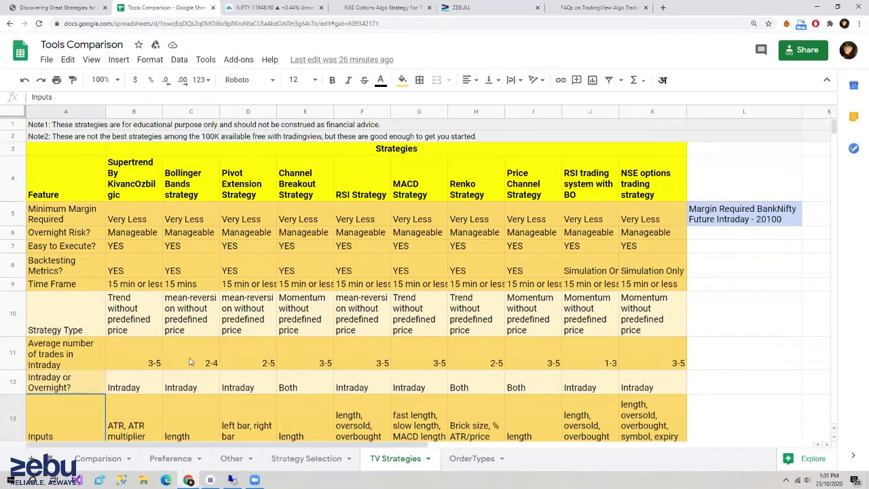
pyautogui.scroll(-1, 93, 394)
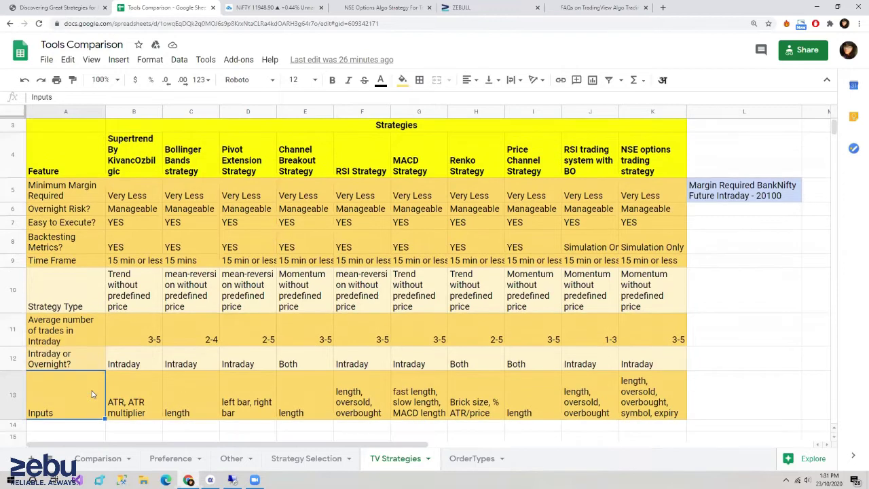
pyautogui.scroll(1, 191, 303)
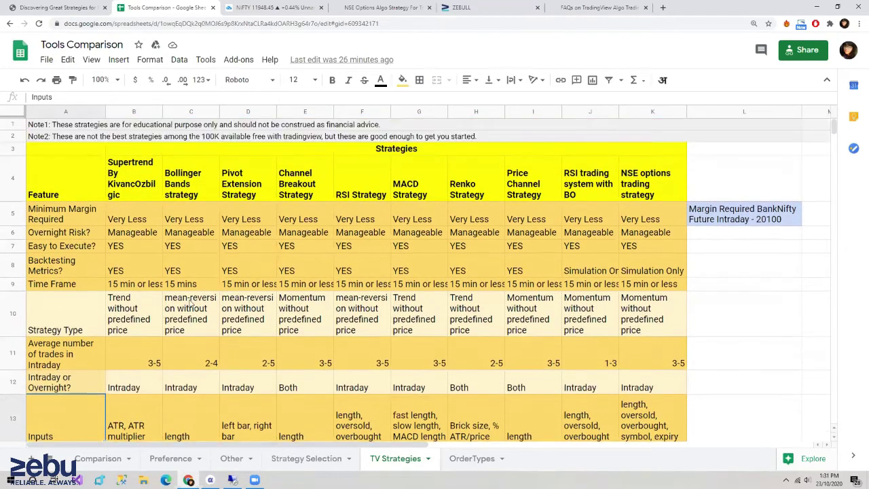
pyautogui.click(57, 311)
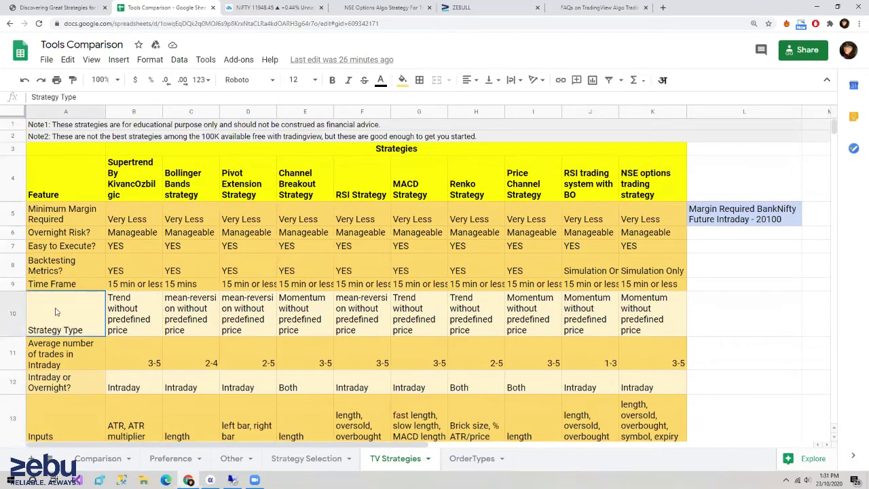
pyautogui.scroll(-1, 119, 275)
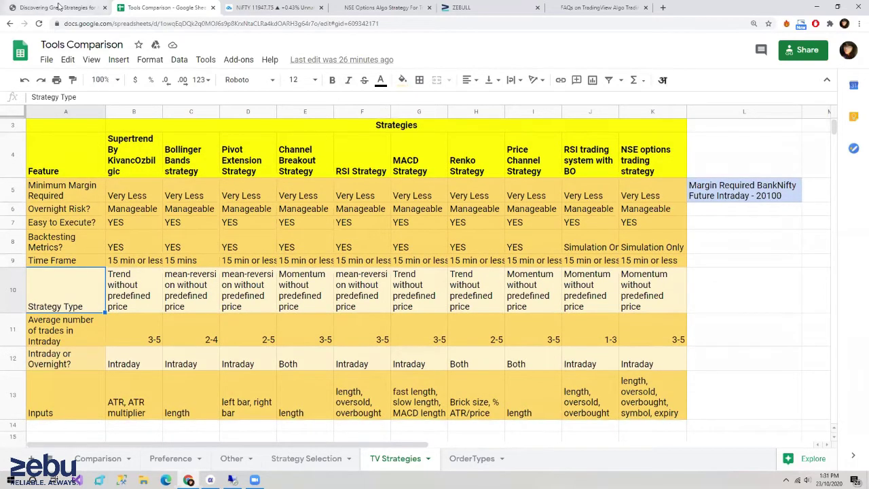
# Switch to the strategies PDF and examine the NSE Options Algo Strategy For TradingView slide
pyautogui.hotkey('ctrl', 'shift', 'Tab')
pyautogui.scroll(-1, 269, 398)
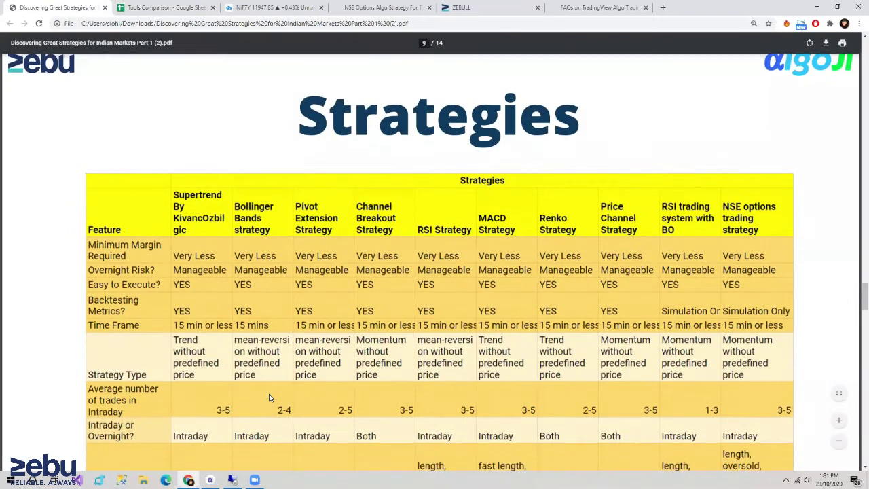
pyautogui.scroll(-8, 269, 398)
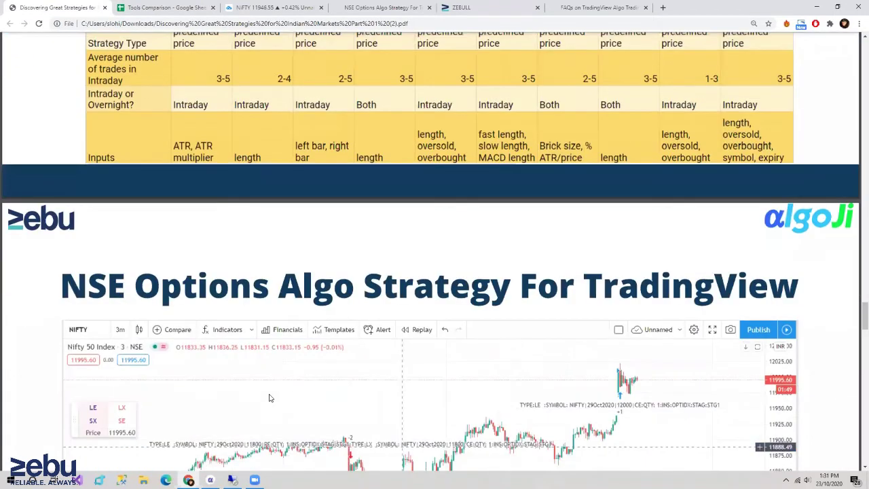
pyautogui.scroll(-3, 269, 398)
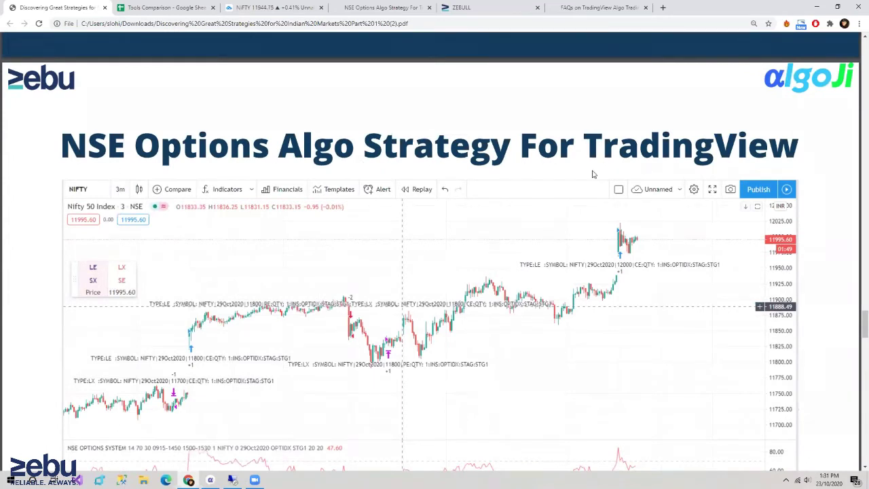
pyautogui.scroll(-1, 501, 260)
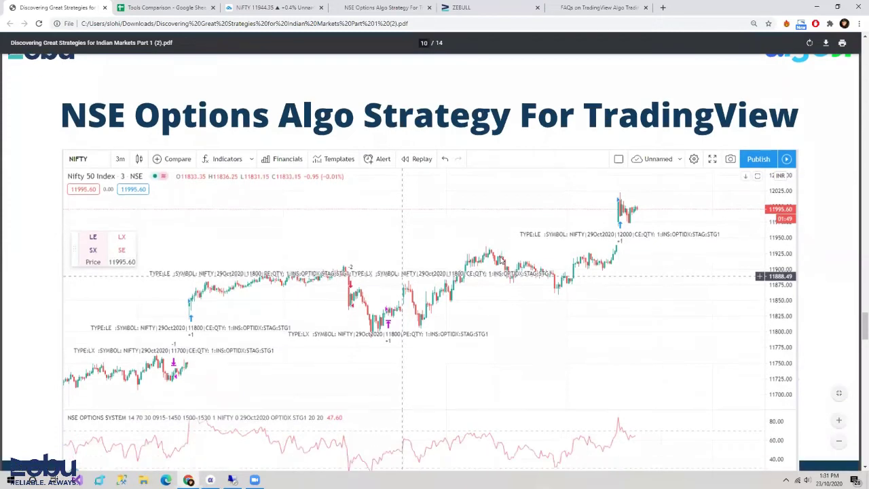
pyautogui.scroll(-1, 501, 260)
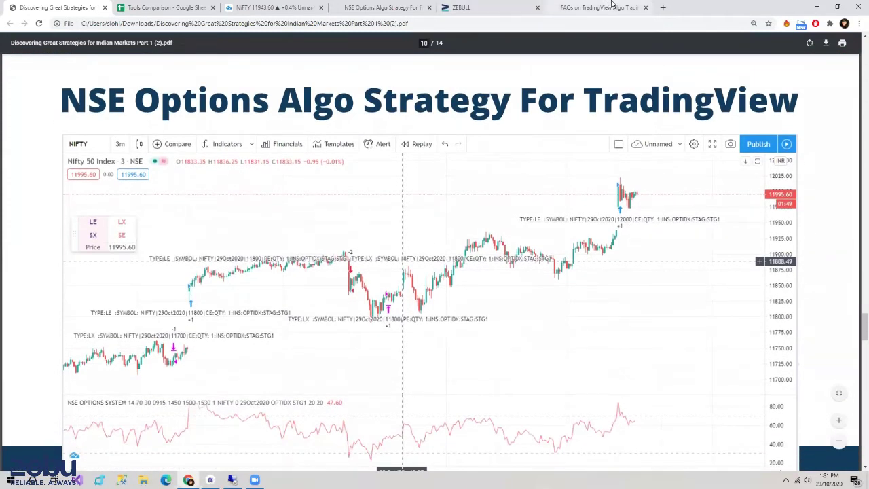
# Switch to the TradingView NIFTY chart, dismiss the alert popup and close the Indicators & Strategies dialog
pyautogui.click(260, 4)
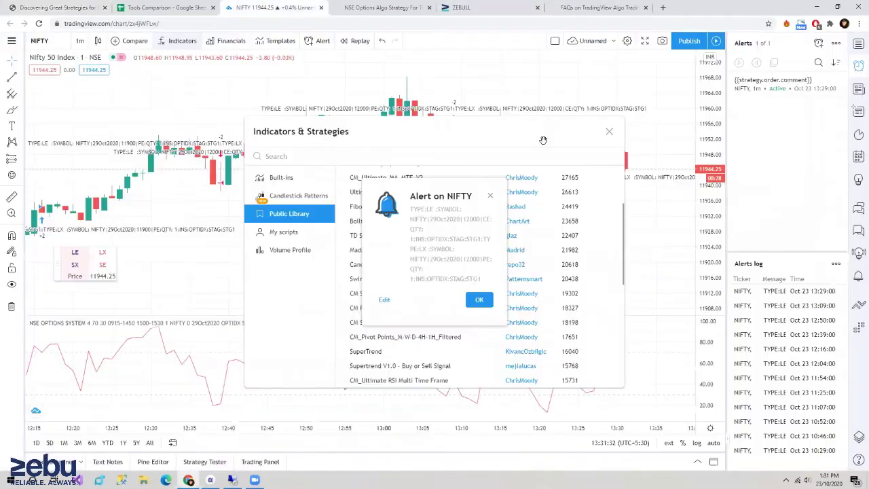
pyautogui.click(479, 300)
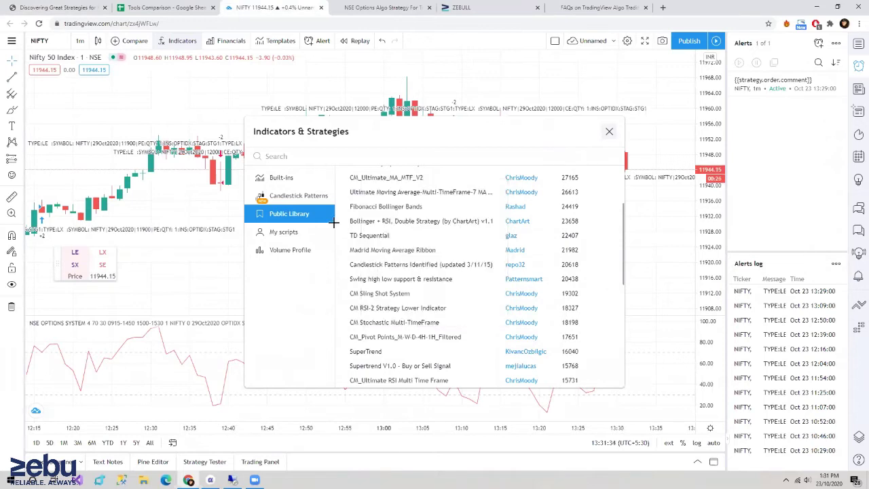
pyautogui.click(480, 301)
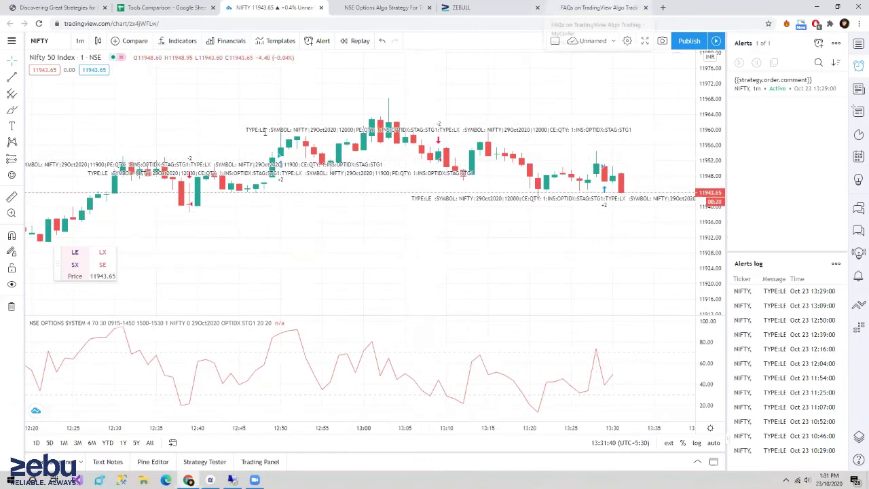
# Open the Automatic Strike Calculation and Trading Based on Underlying Price tutorial from the FAQs and read its strategy logic and TradingView settings
pyautogui.click(611, 7)
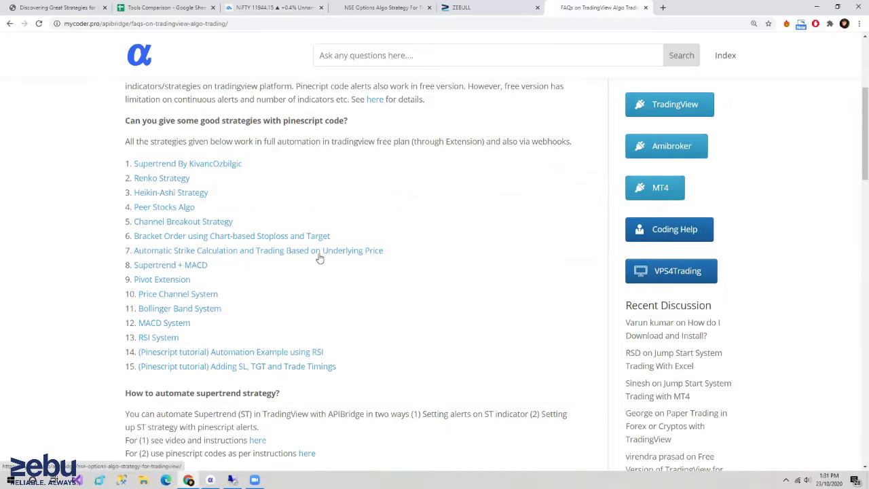
pyautogui.click(249, 255)
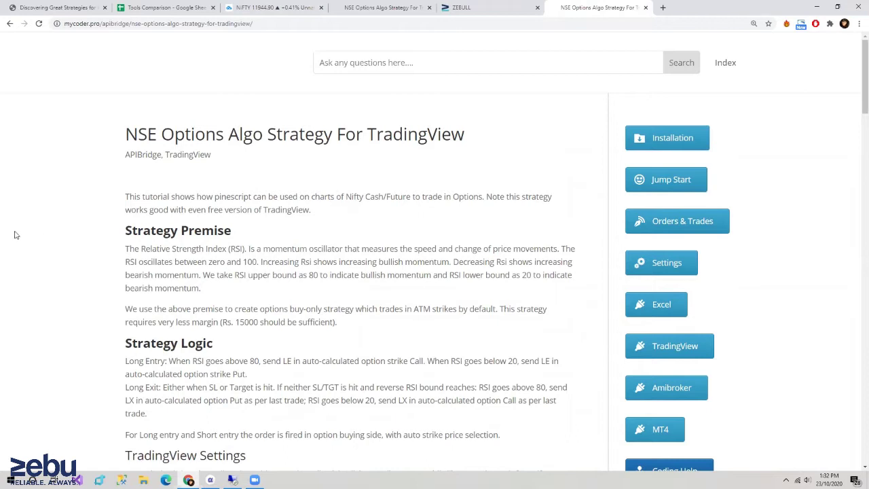
pyautogui.scroll(-2, 34, 273)
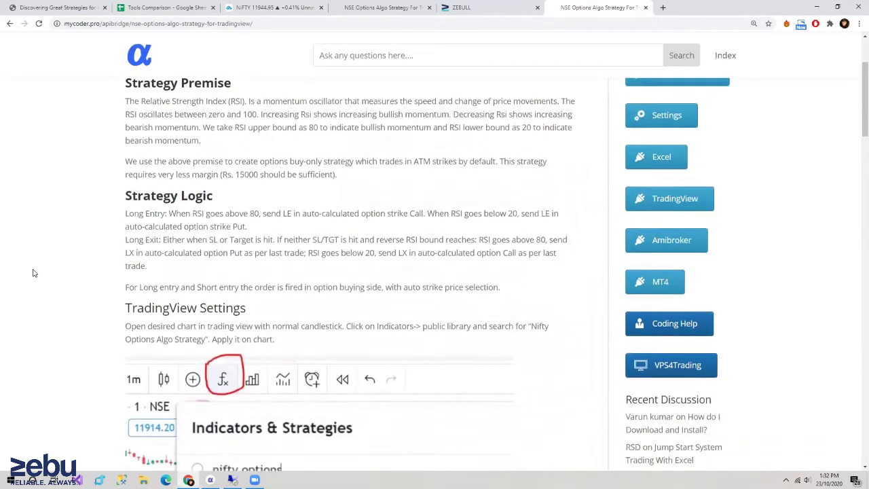
pyautogui.scroll(-1, 34, 273)
pyautogui.scroll(-1, 34, 273)
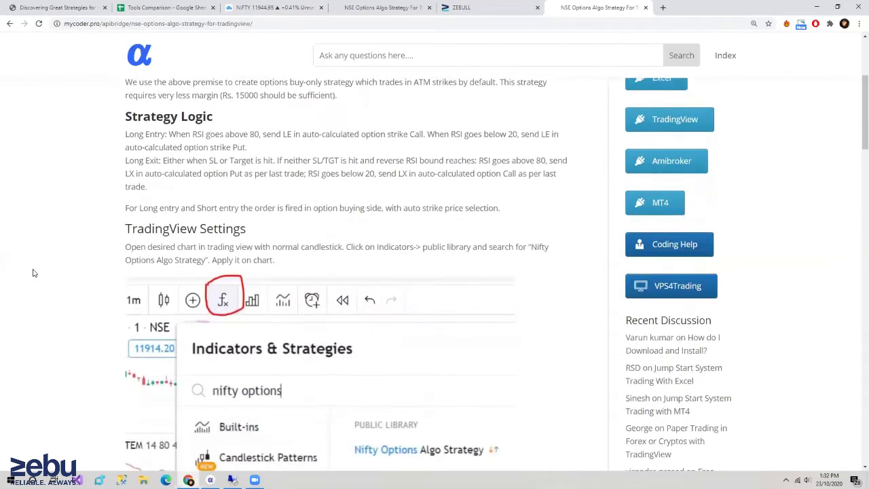
pyautogui.scroll(-1, 34, 273)
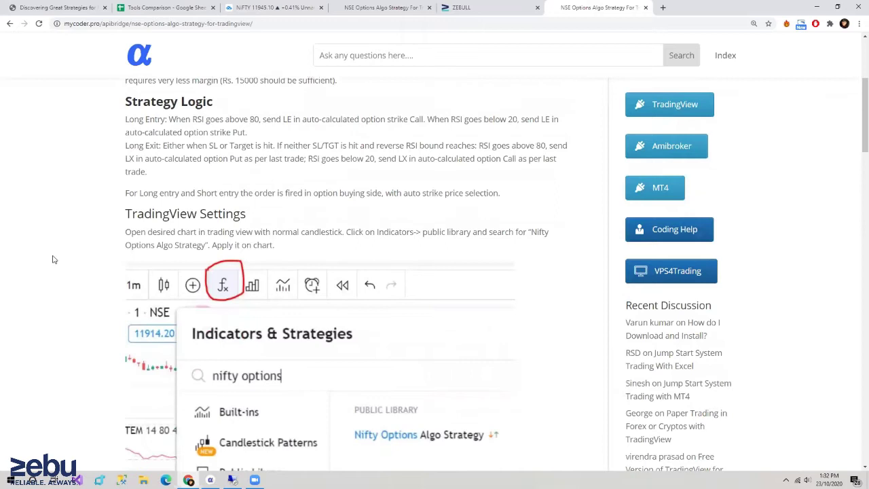
pyautogui.scroll(-1, 75, 255)
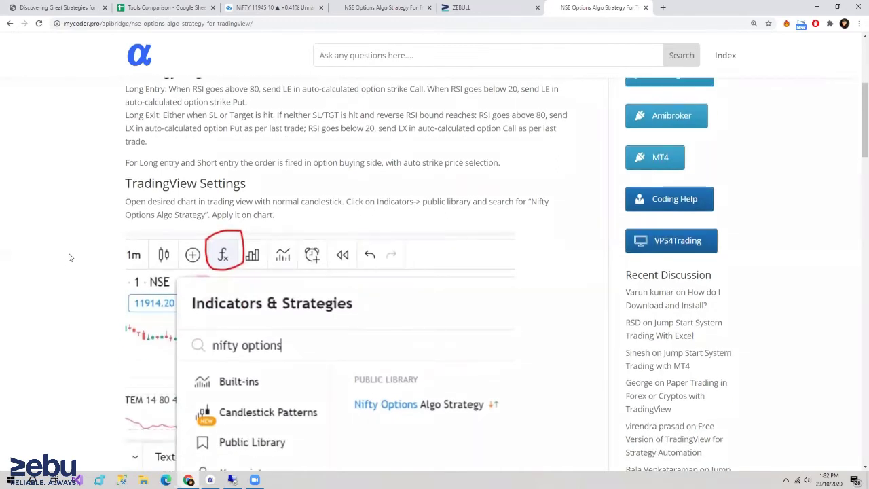
pyautogui.scroll(-3, 71, 255)
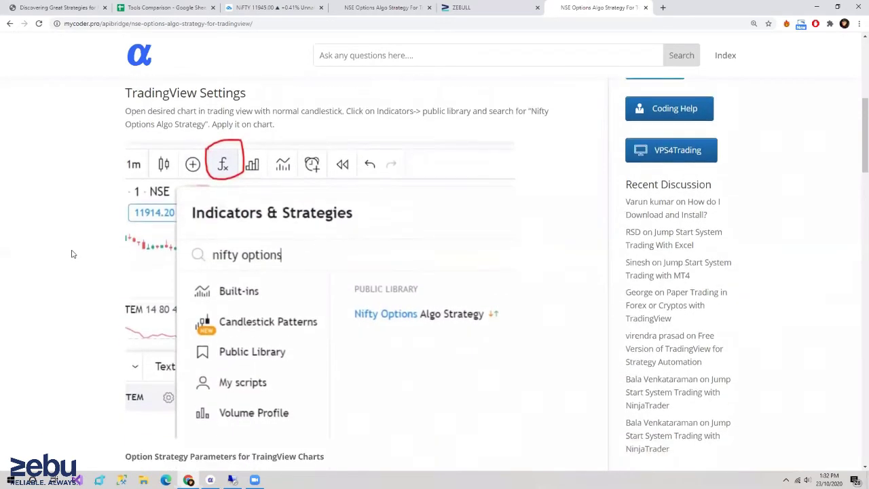
# Read the tutorial's option strategy parameters, alert setup and APIBridge settings for new and advanced users
pyautogui.scroll(-8, 73, 254)
pyautogui.scroll(-3, 73, 254)
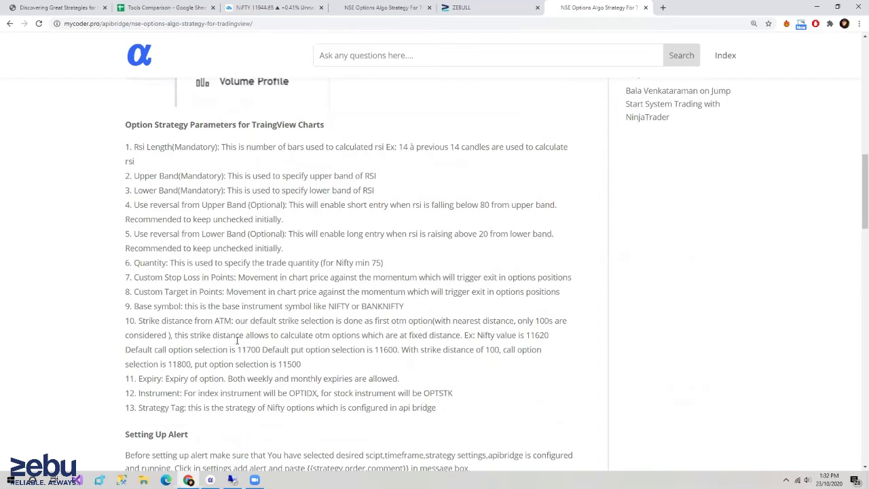
pyautogui.scroll(-5, 237, 340)
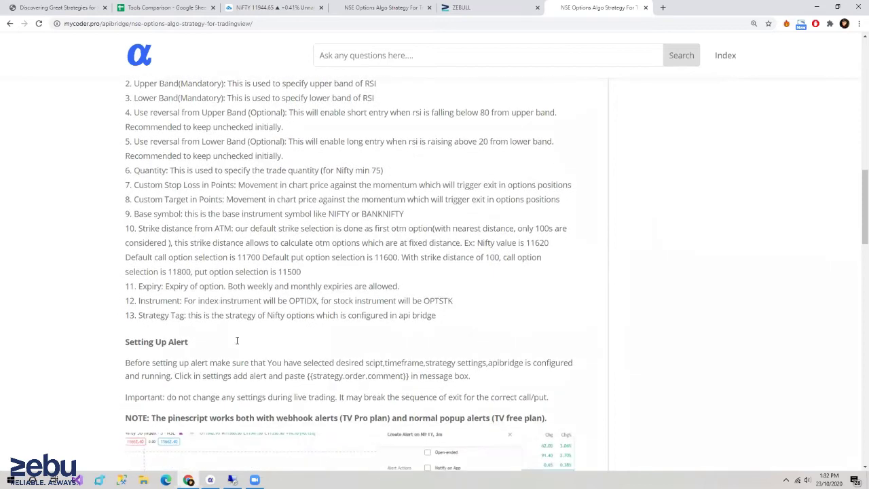
pyautogui.scroll(-5, 237, 341)
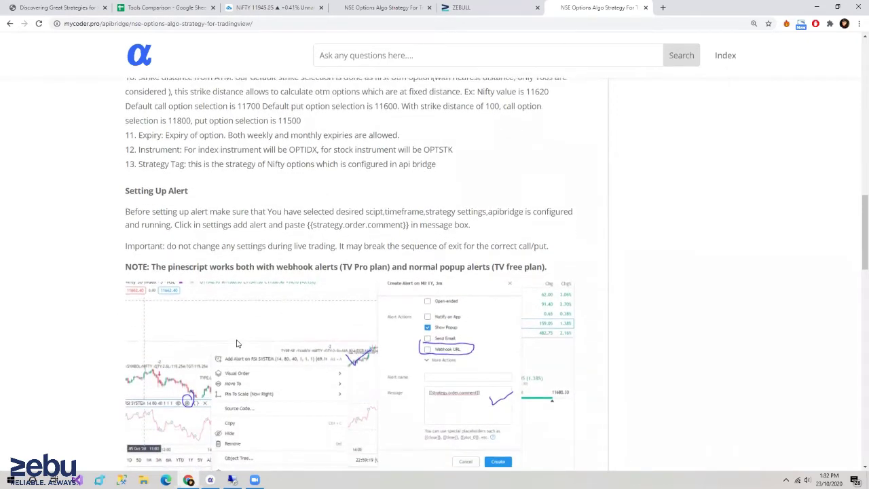
pyautogui.scroll(-5, 237, 343)
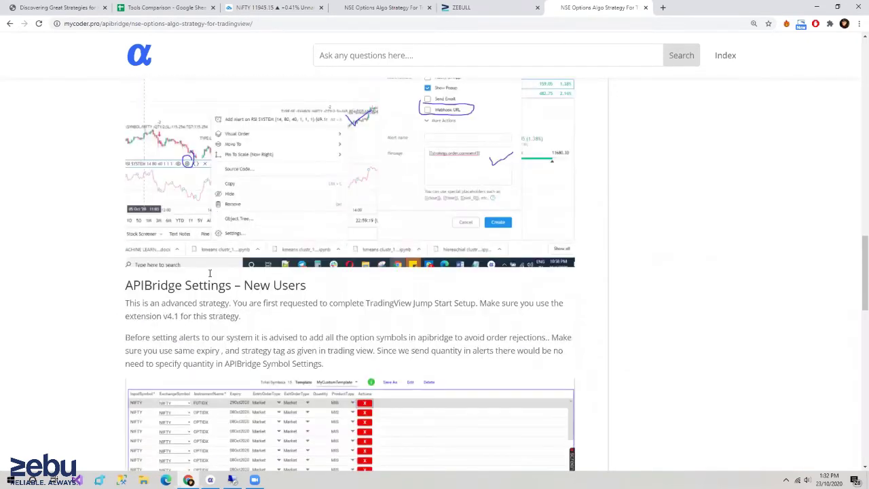
pyautogui.scroll(-4, 210, 273)
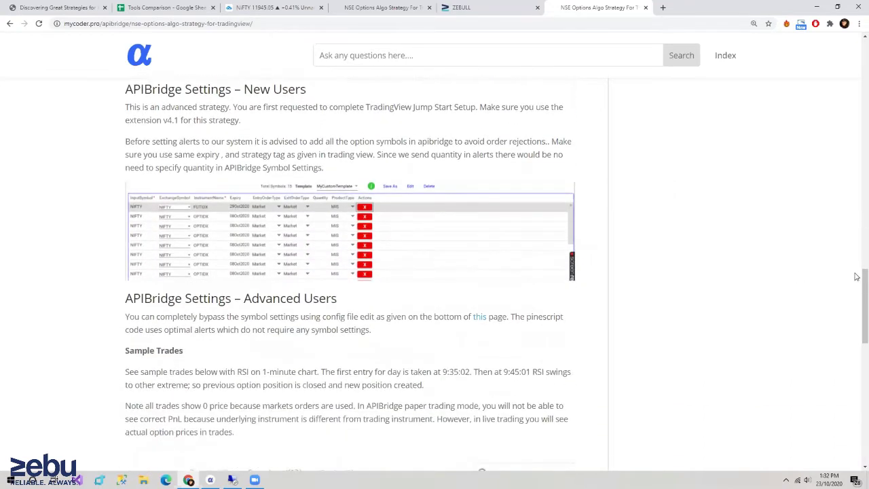
# Return to the start of the tutorial and review the strategy premise and strategy logic
pyautogui.scroll(4, 858, 233)
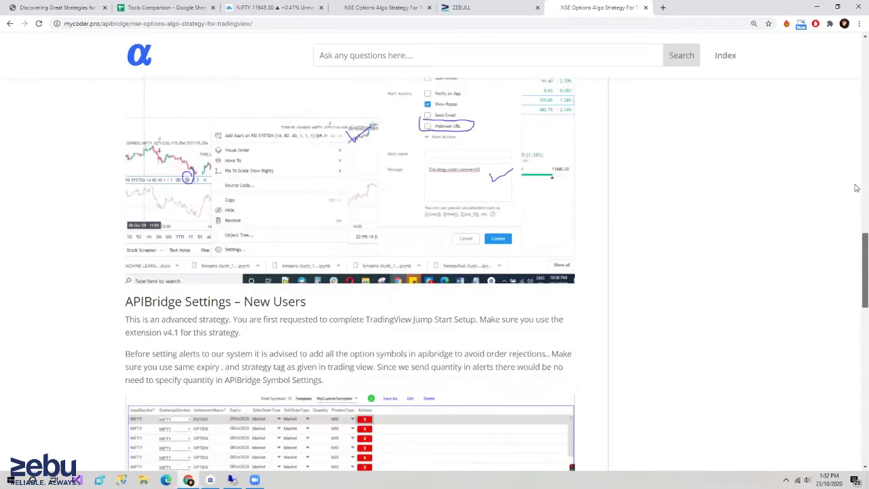
pyautogui.scroll(7, 850, 109)
pyautogui.scroll(10, 747, 147)
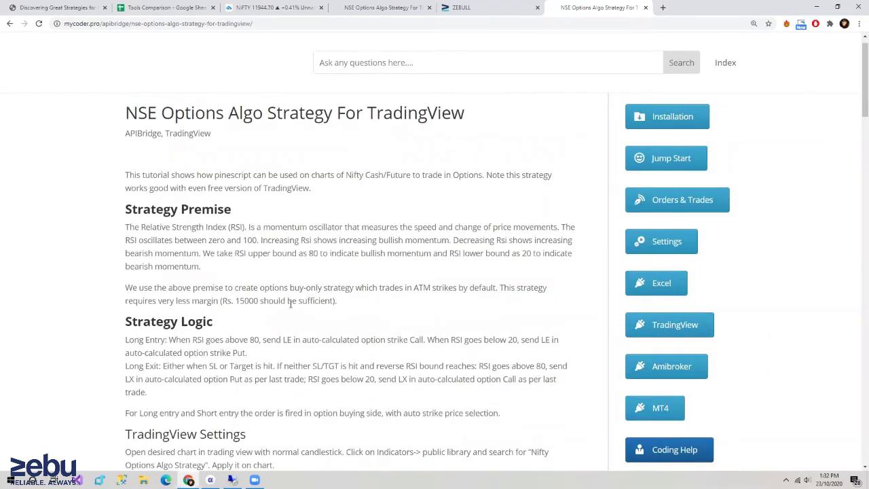
pyautogui.scroll(1, 284, 266)
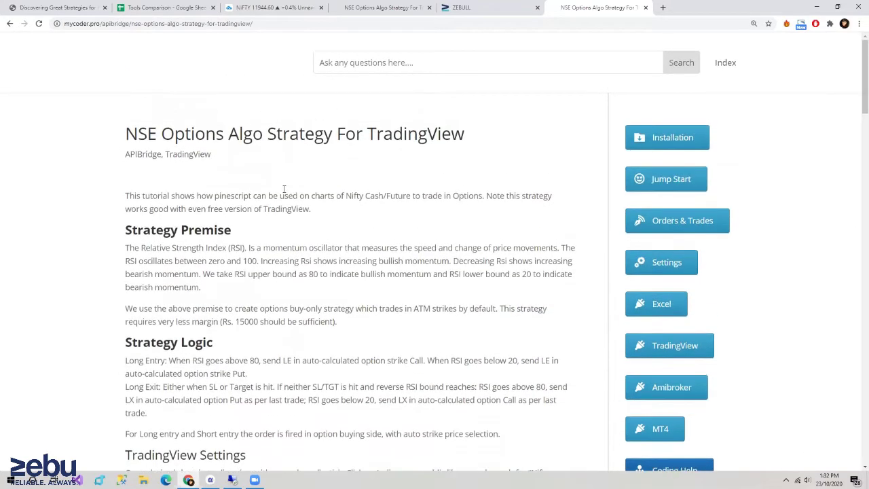
pyautogui.scroll(-1, 284, 189)
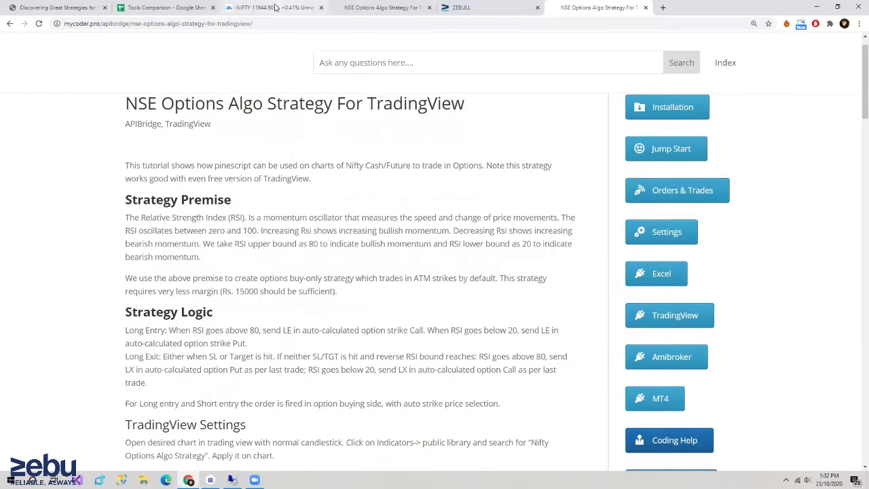
# Switch to the NIFTY chart, search the indicators and strategies library for "nse", and close the library
pyautogui.hotkey('ctrl', '3')
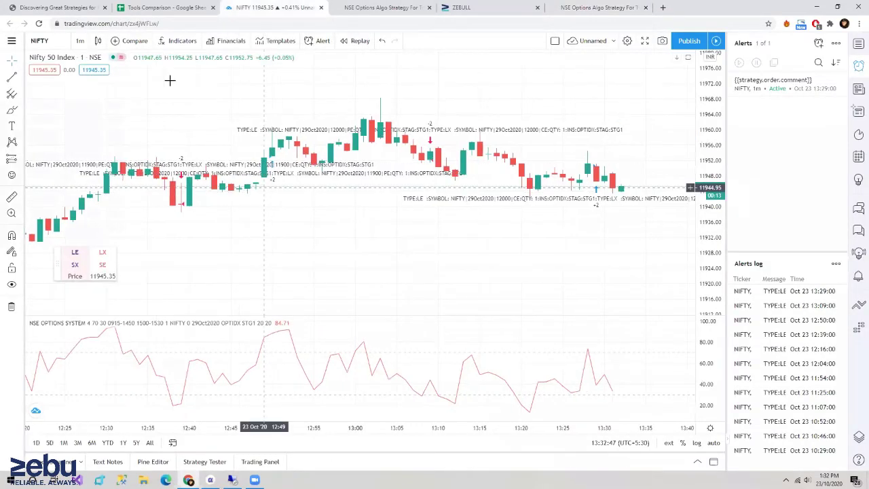
pyautogui.click(181, 40)
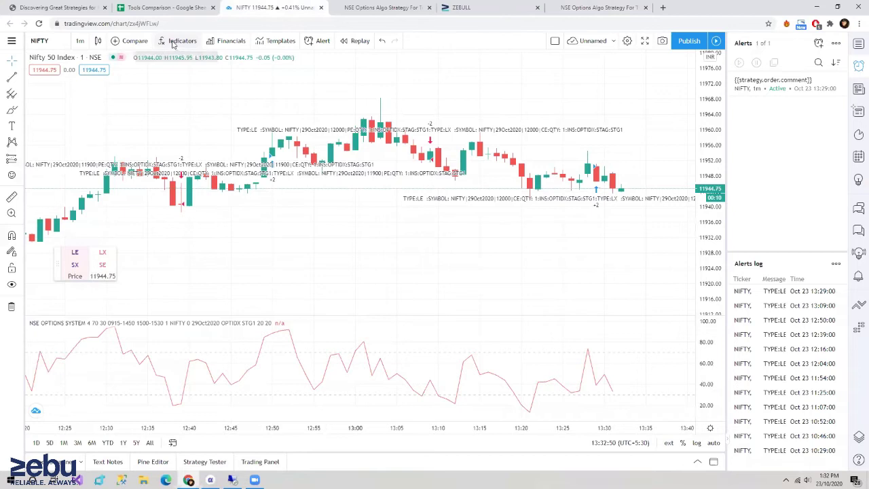
pyautogui.write('nse')
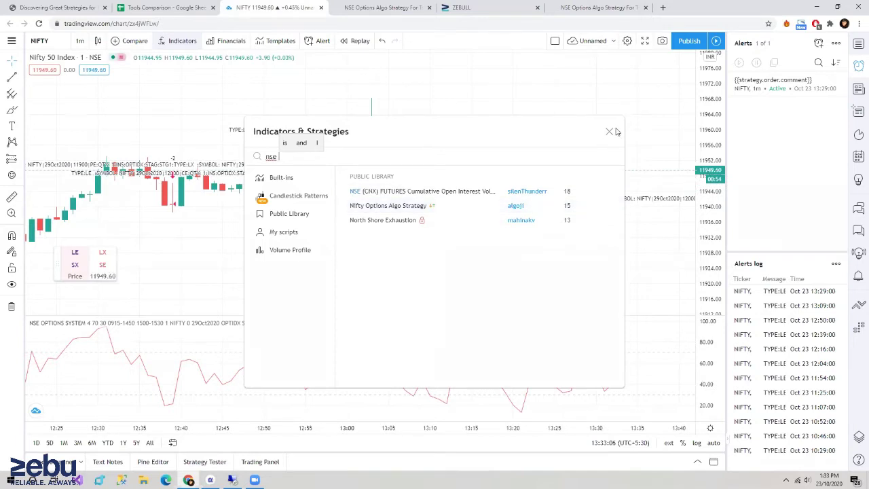
pyautogui.press('Escape')
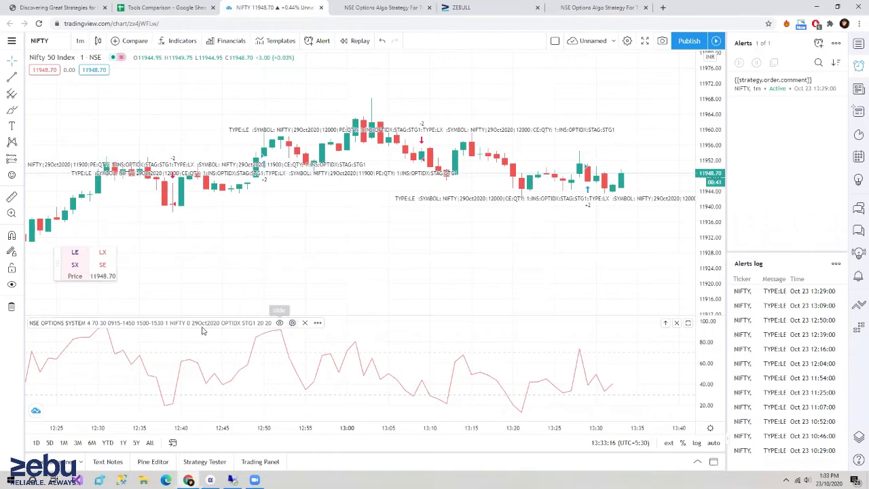
# Open the NSE OPTIONS SYSTEM strategy settings, review the RSI, session, strike, expiry, target and stop-loss inputs, and accept them as they are
pyautogui.click(293, 323)
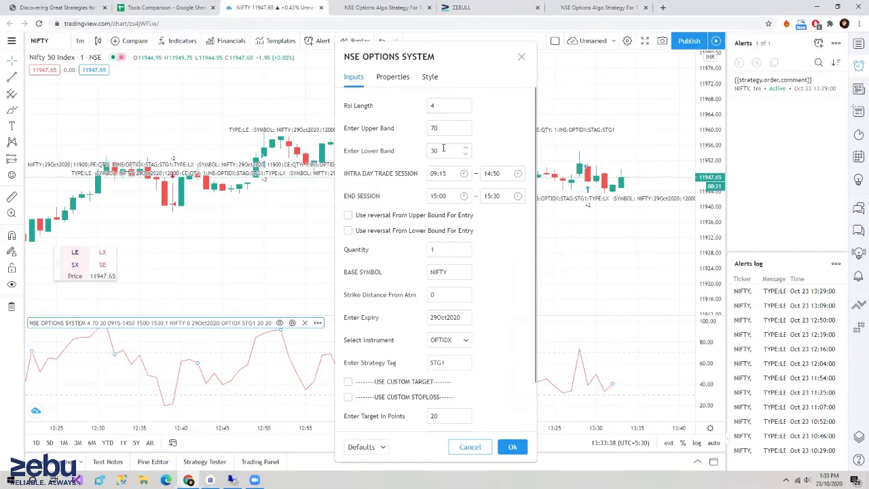
pyautogui.click(434, 107)
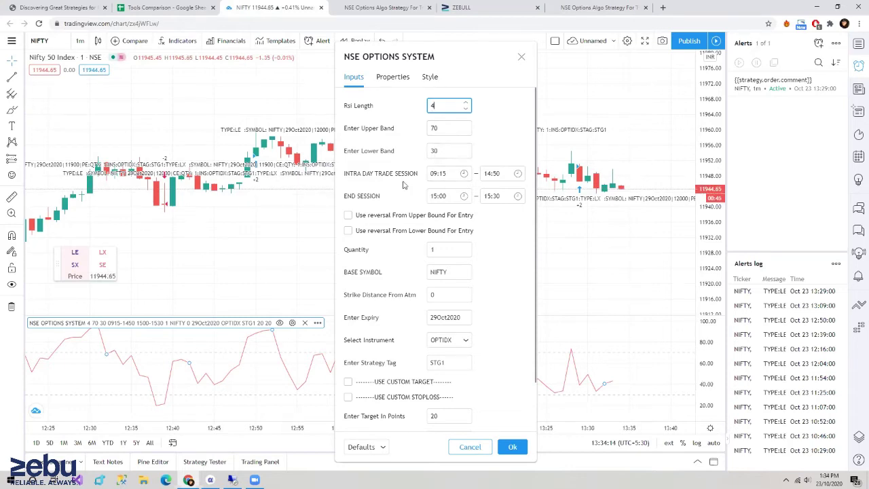
pyautogui.click(501, 175)
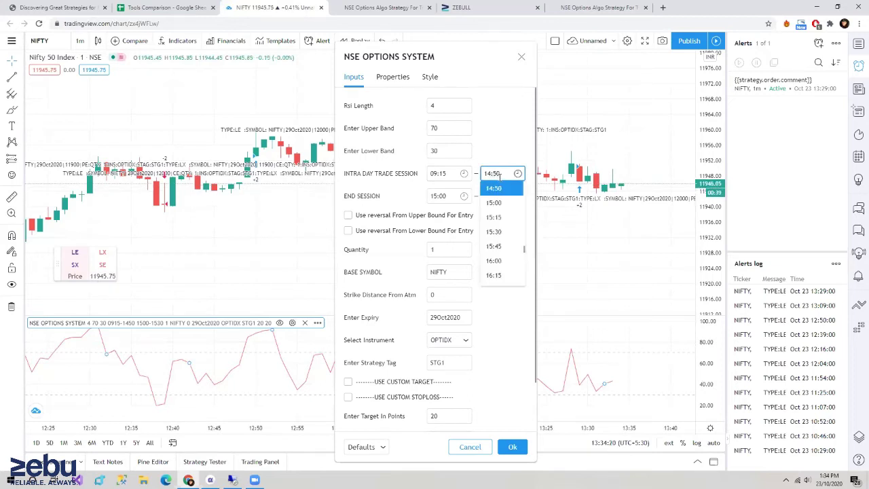
pyautogui.click(501, 161)
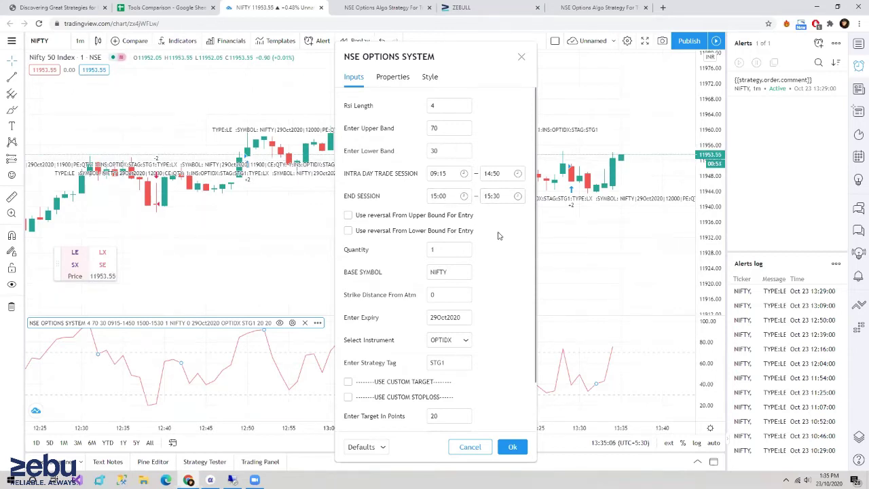
pyautogui.scroll(-3, 475, 244)
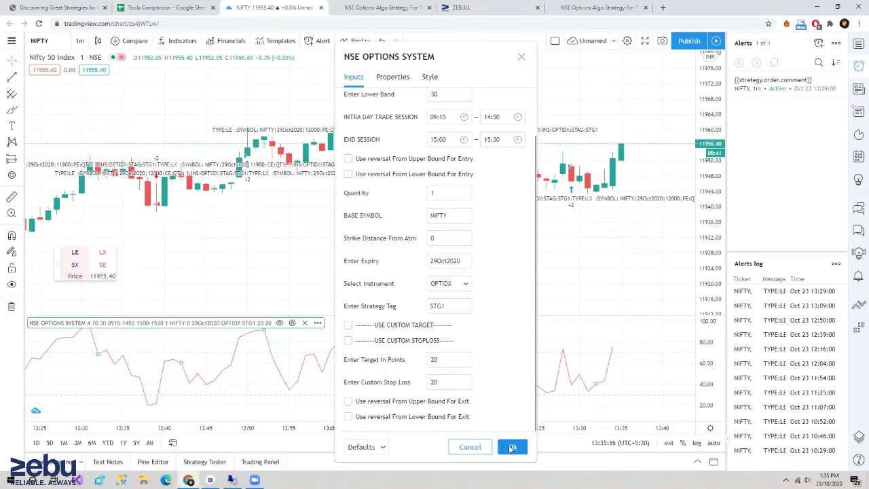
pyautogui.scroll(2, 397, 161)
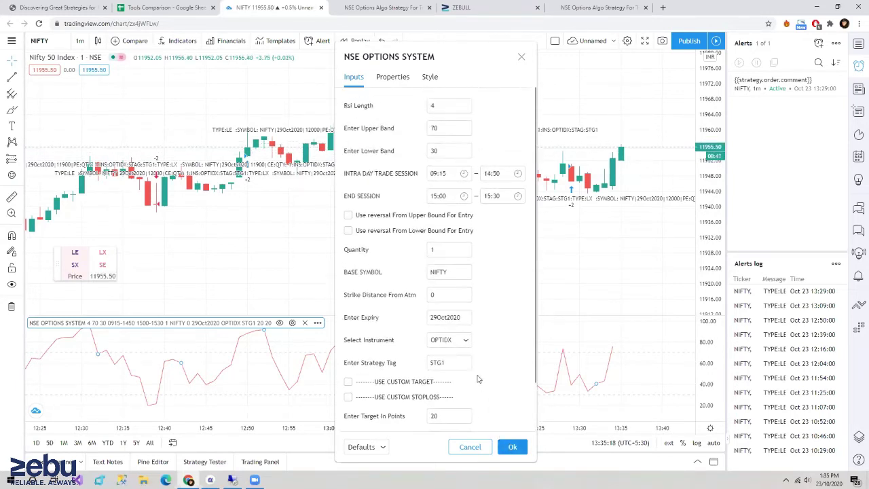
pyautogui.click(512, 447)
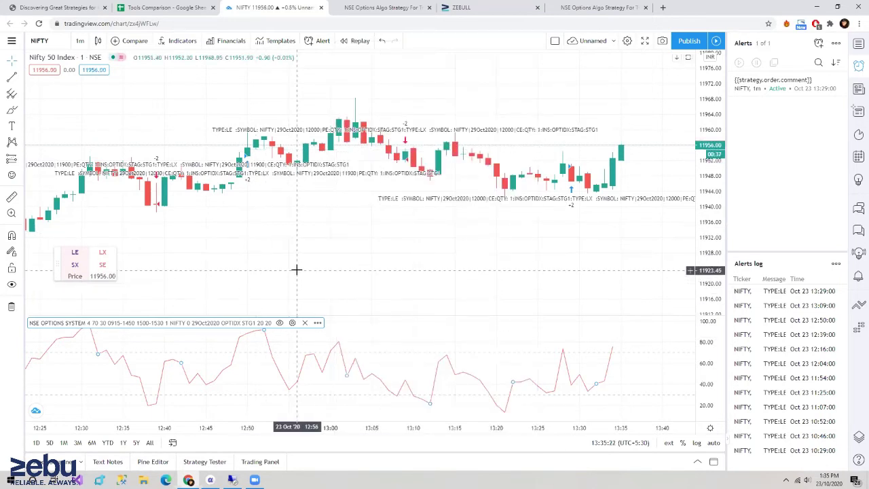
# Start a new alert on the NSE OPTIONS SYSTEM strategy and clear its default message
pyautogui.scroll(-1, 344, 247)
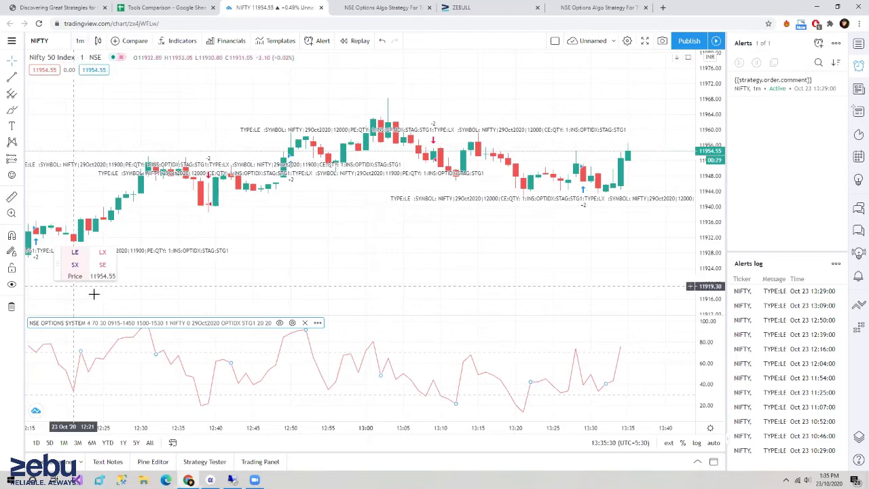
pyautogui.click(317, 324)
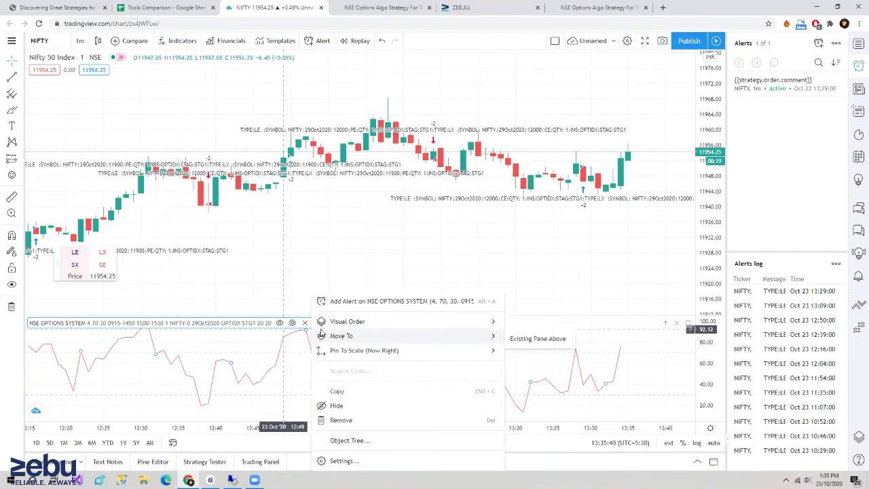
pyautogui.moveTo(357, 314)
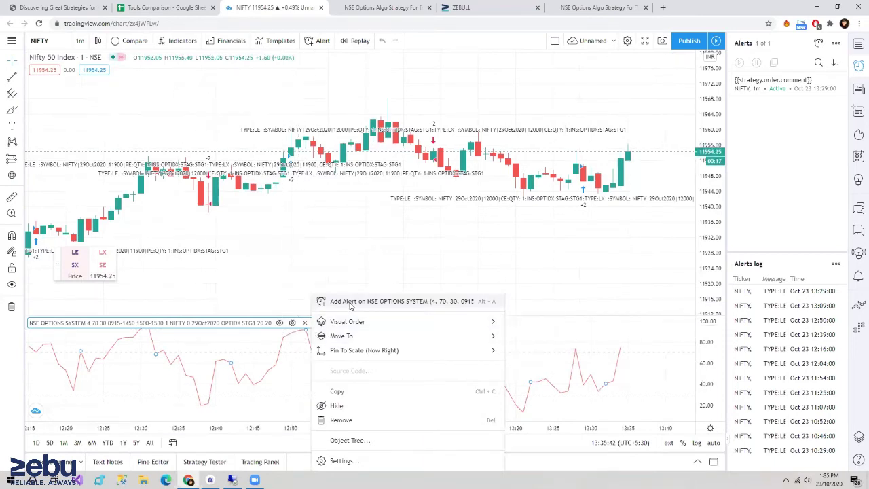
pyautogui.click(362, 305)
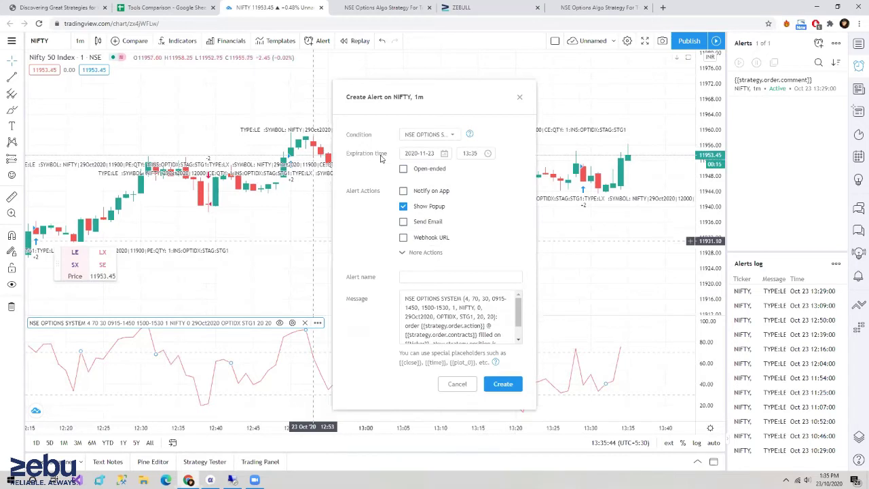
pyautogui.click(421, 316)
pyautogui.hotkey('ctrl', 'a')
pyautogui.press('BackSpace')
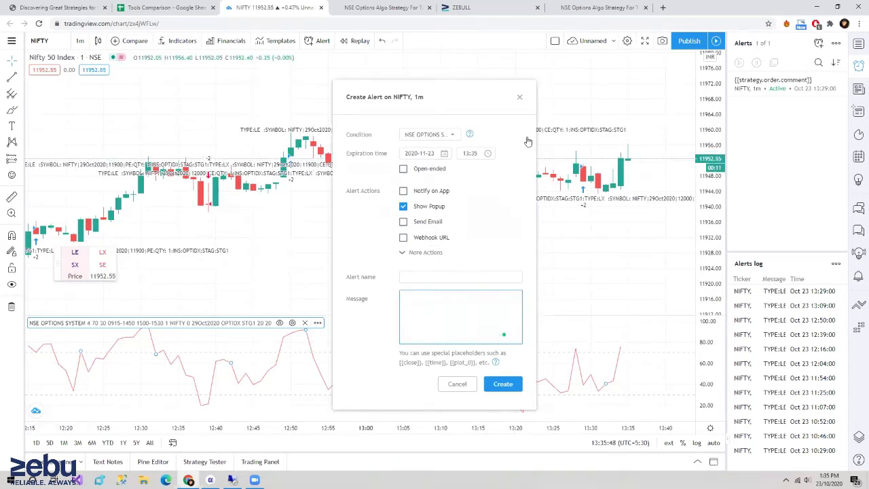
# Read the Setting Up Alert section of the NSE options tutorial and copy the placeholder {{strategy.order.comment}}
pyautogui.hotkey('ctrl', 'Tab')
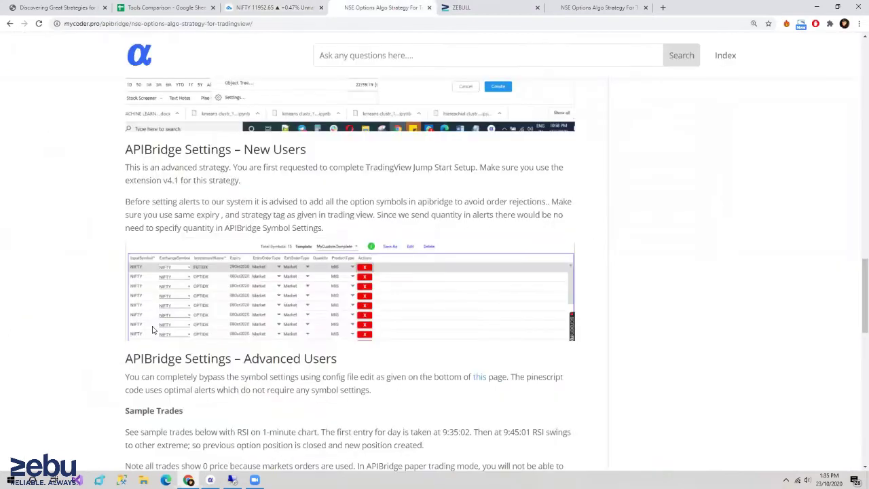
pyautogui.scroll(3, 154, 330)
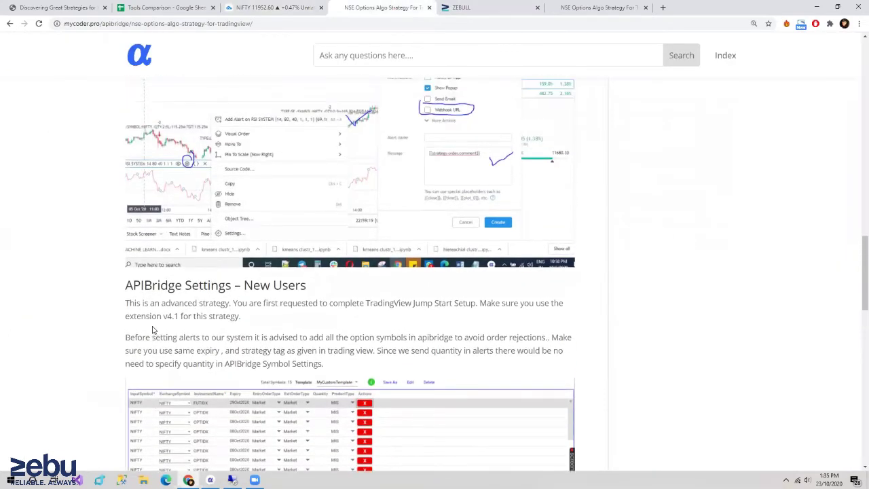
pyautogui.scroll(5, 154, 330)
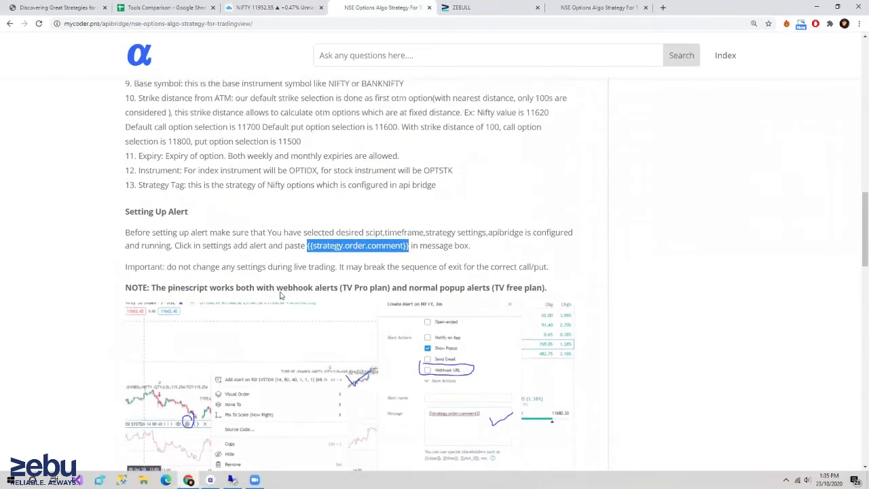
pyautogui.click(309, 290)
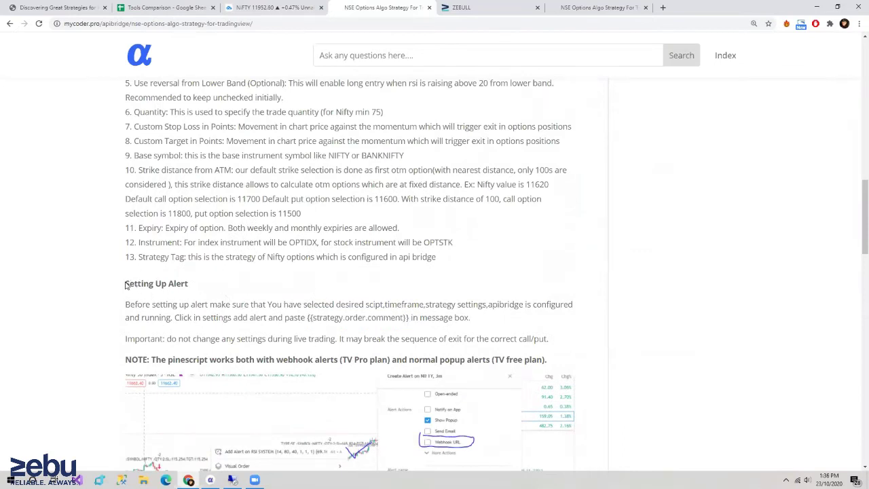
pyautogui.tripleClick(188, 285)
pyautogui.click(201, 300)
pyautogui.moveTo(126, 305); pyautogui.dragTo(478, 306)
pyautogui.click(247, 320)
pyautogui.moveTo(175, 317); pyautogui.dragTo(211, 331)
pyautogui.click(235, 319)
pyautogui.doubleClick(250, 319)
pyautogui.click(305, 319)
pyautogui.moveTo(307, 319)
pyautogui.mouseDown()
pyautogui.moveTo(379, 320)
pyautogui.moveTo(413, 331)
pyautogui.moveTo(307, 318)
pyautogui.mouseUp()
pyautogui.hotkey('ctrl', 'c')
pyautogui.click(414, 331)
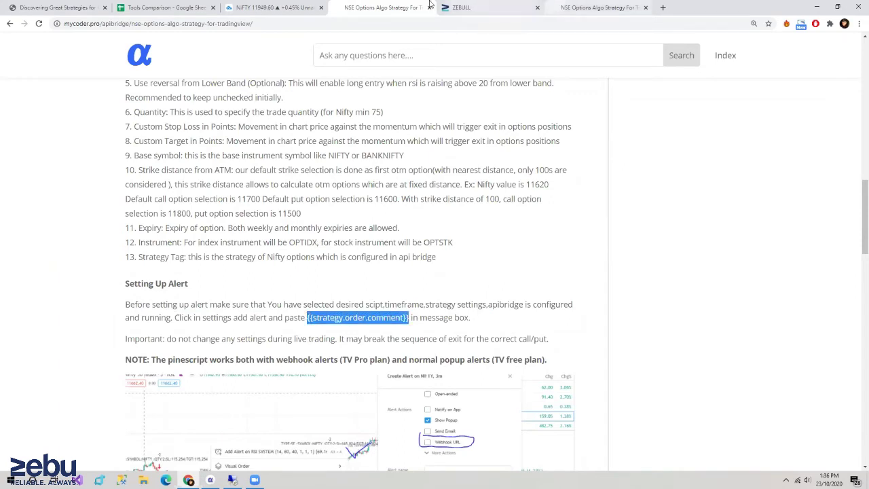
# Return to the NIFTY alert, paste {{strategy.order.comment}} as its message, and close the dialog without creating the alert
pyautogui.click(572, 6)
pyautogui.click(299, 7)
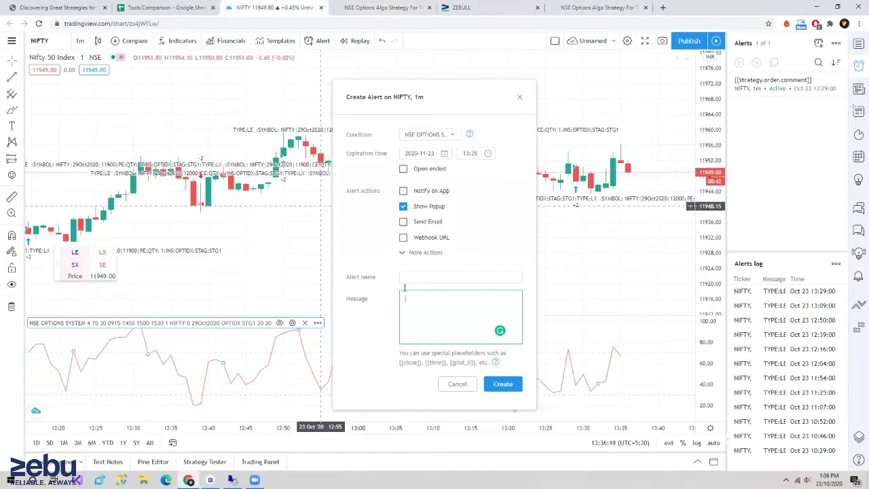
pyautogui.hotkey('ctrl', 'v')
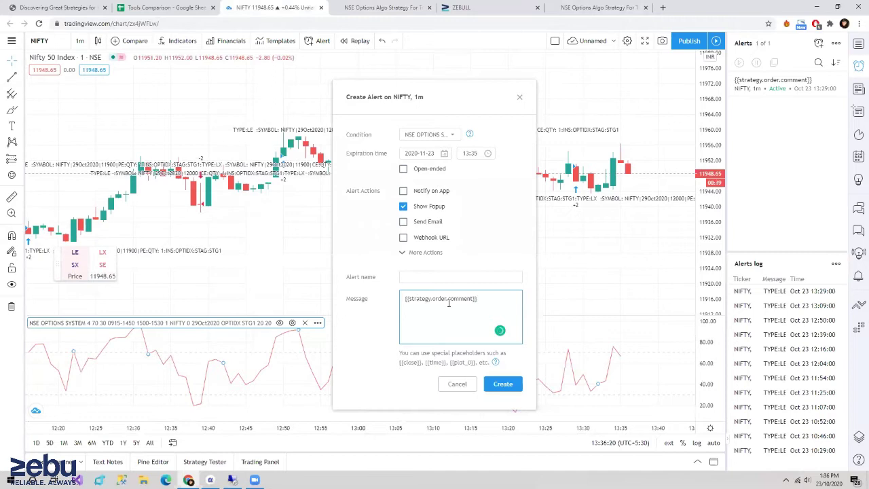
pyautogui.click(503, 385)
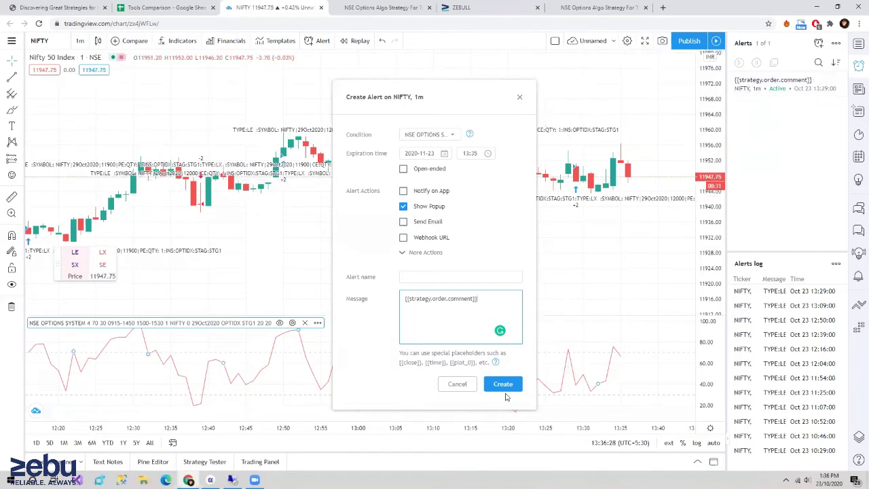
pyautogui.click(519, 97)
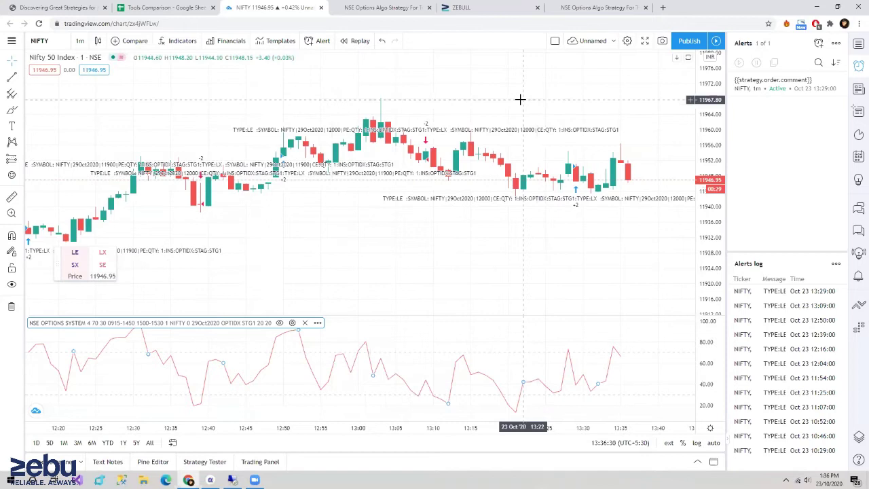
# Examine the recent call and put entry and exit signals on the NIFTY chart against the strategy's RSI line and its bands
pyautogui.scroll(-2, 461, 266)
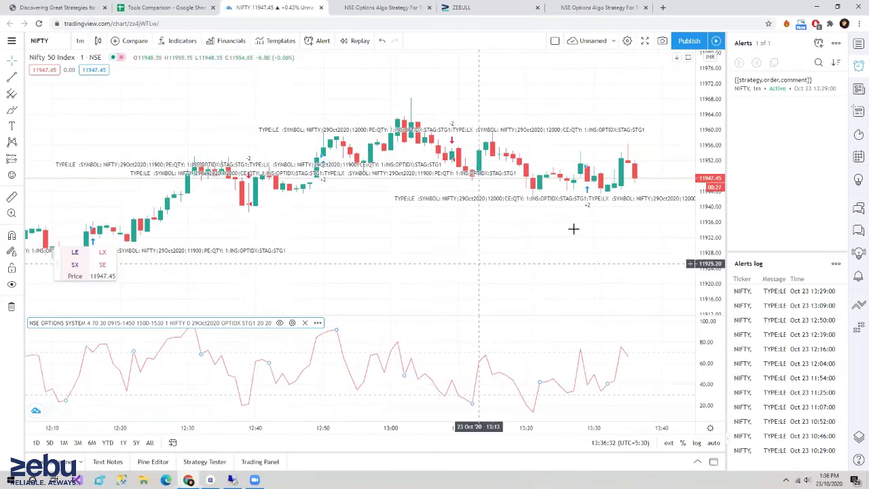
pyautogui.moveTo(702, 134); pyautogui.dragTo(704, 142)
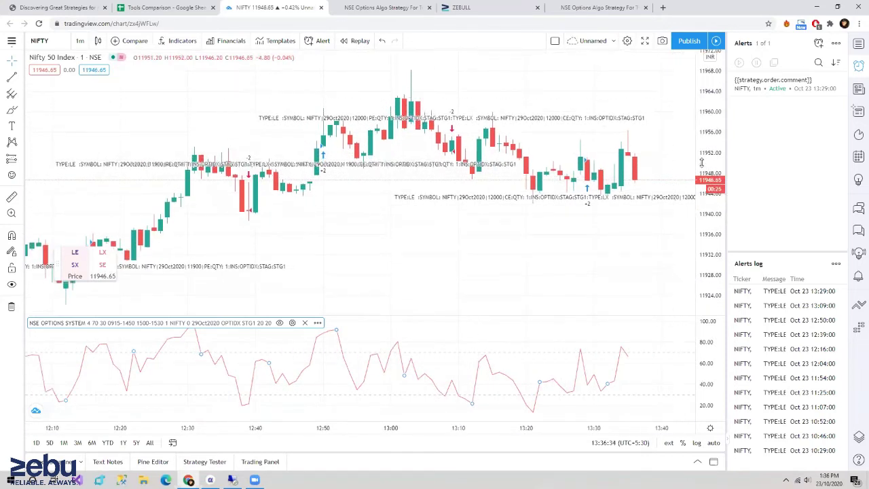
pyautogui.scroll(4, 679, 156)
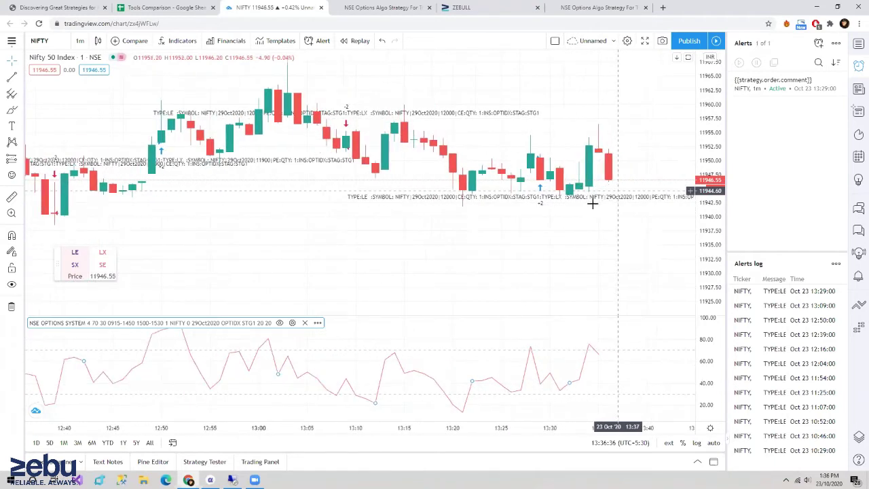
pyautogui.scroll(1, 433, 241)
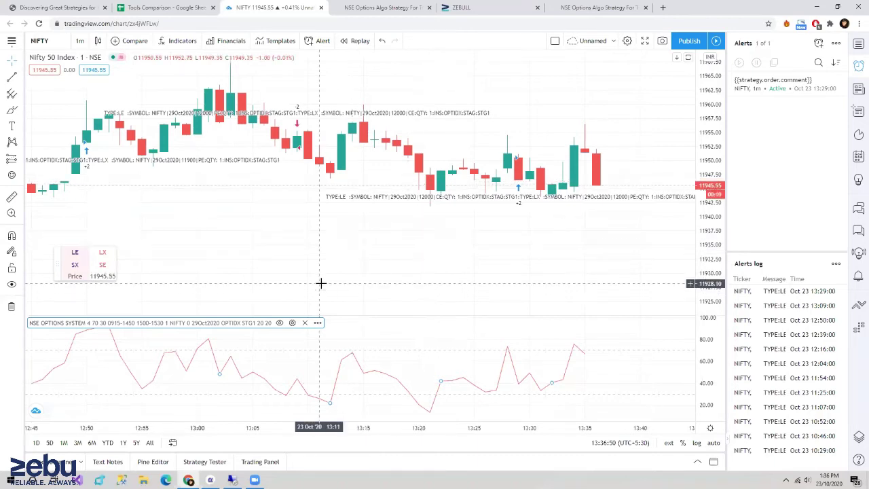
pyautogui.scroll(1, 470, 373)
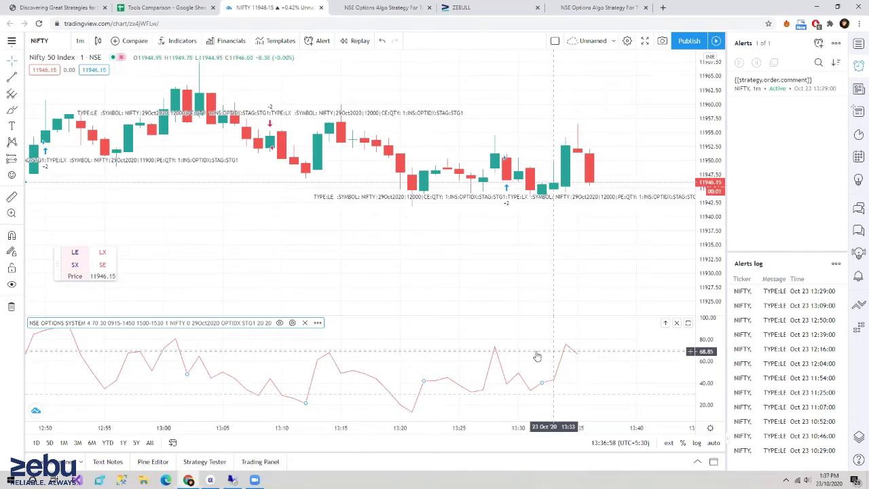
pyautogui.scroll(-2, 536, 356)
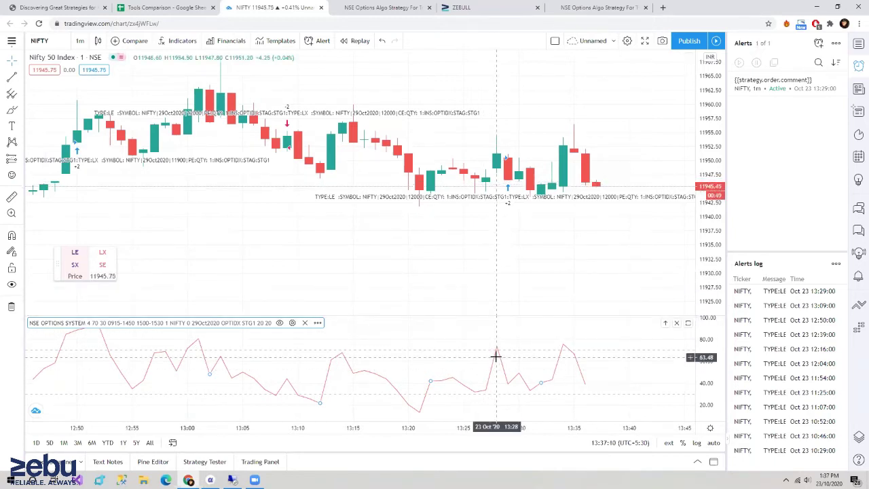
pyautogui.scroll(2, 489, 358)
pyautogui.scroll(1, 448, 349)
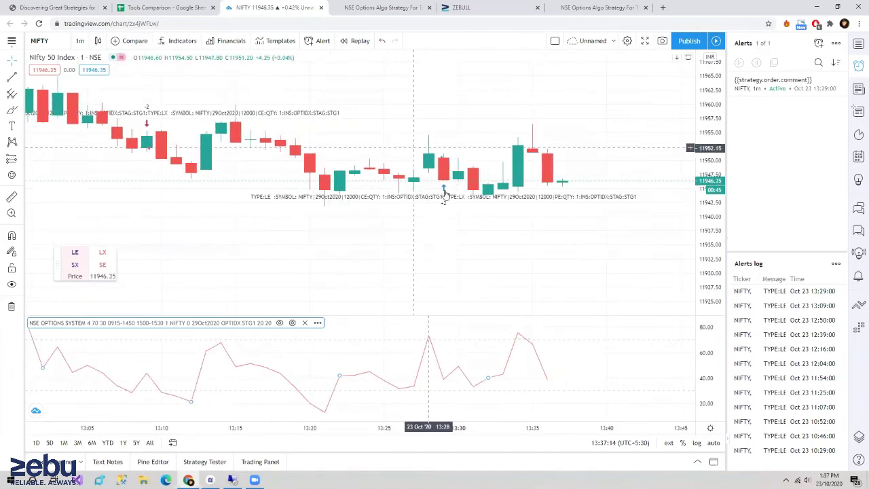
pyautogui.scroll(1, 265, 213)
pyautogui.moveTo(233, 229); pyautogui.dragTo(429, 229)
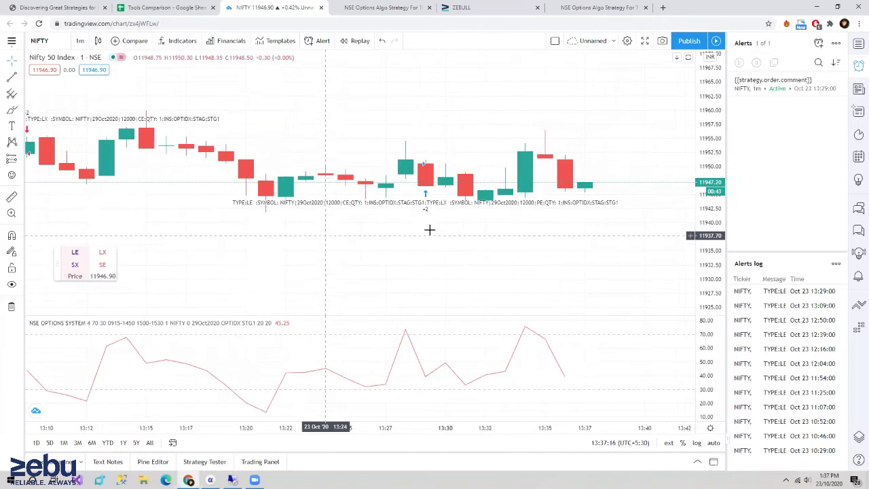
pyautogui.moveTo(701, 173); pyautogui.dragTo(692, 112)
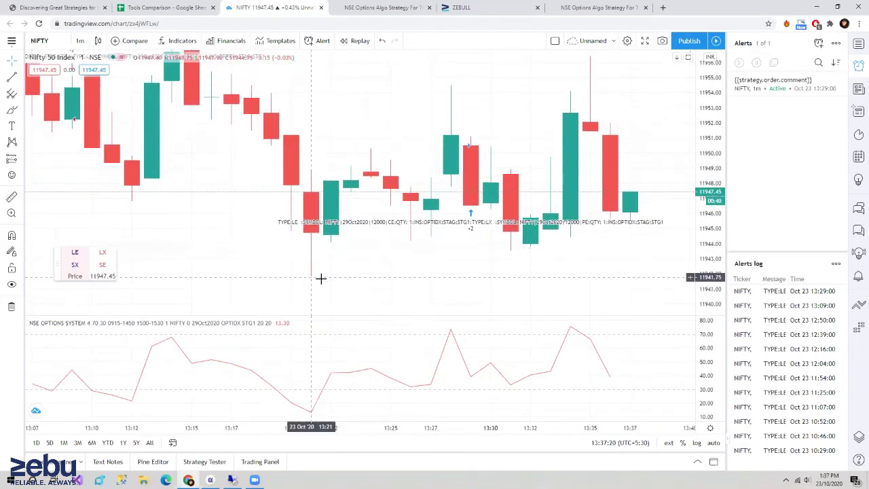
pyautogui.scroll(1, 319, 275)
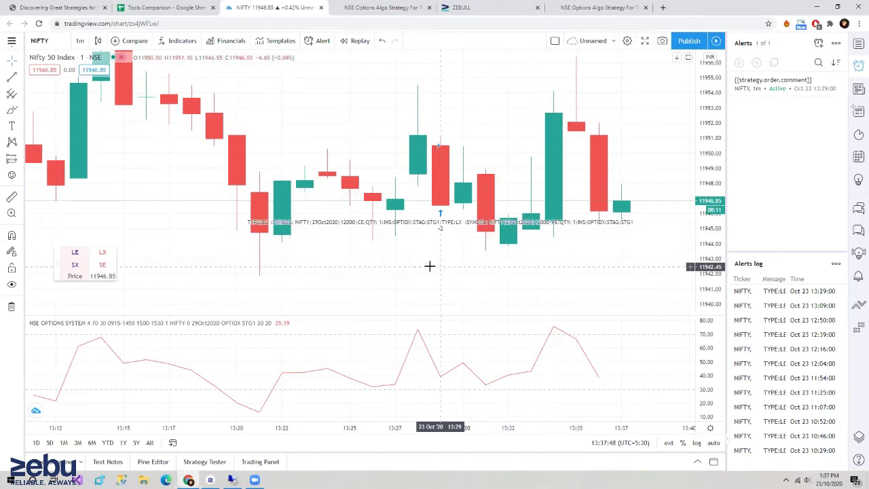
# Examine the 13:29 call entry and put exit signal on the NIFTY chart, comparing its candles with the strategy's RSI line
pyautogui.scroll(-2, 428, 264)
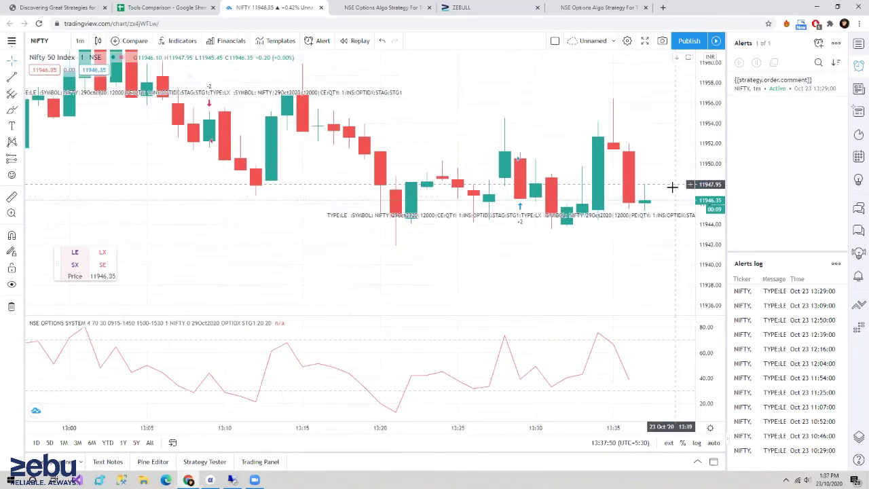
pyautogui.scroll(-1, 254, 117)
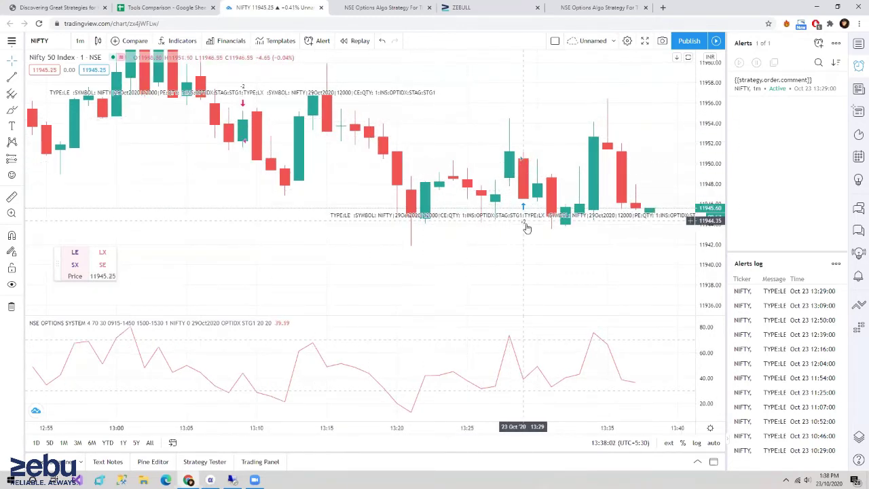
pyautogui.scroll(2, 535, 224)
pyautogui.scroll(1, 535, 226)
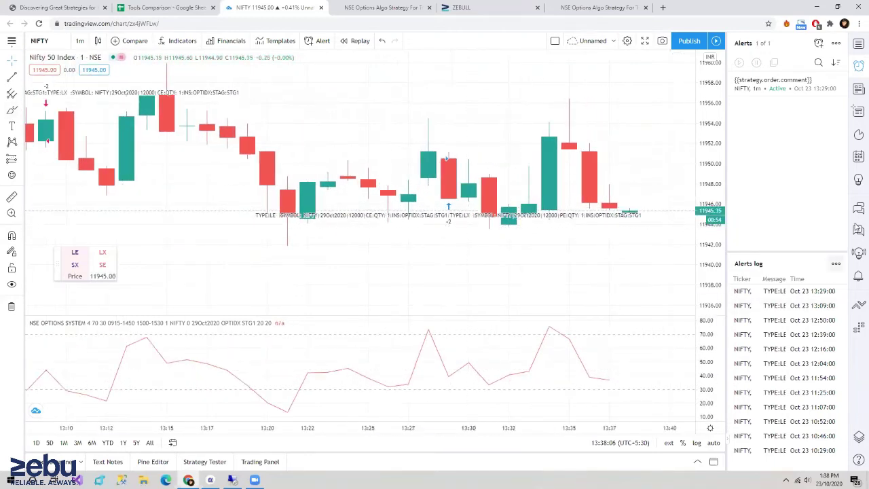
pyautogui.scroll(1, 487, 243)
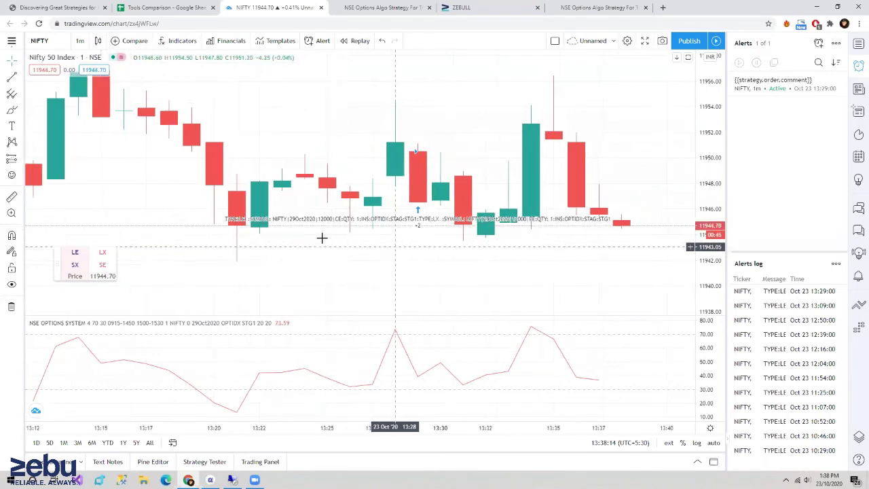
pyautogui.scroll(-3, 321, 238)
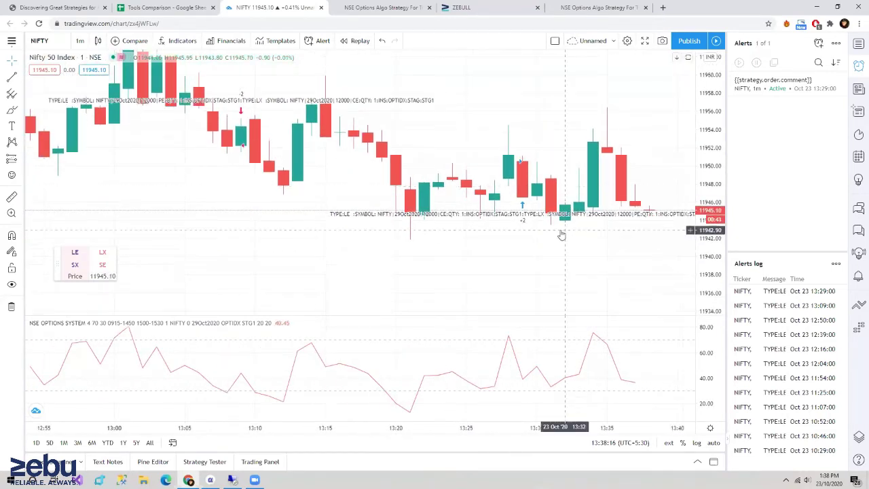
pyautogui.scroll(-2, 305, 243)
pyautogui.scroll(-1, 251, 237)
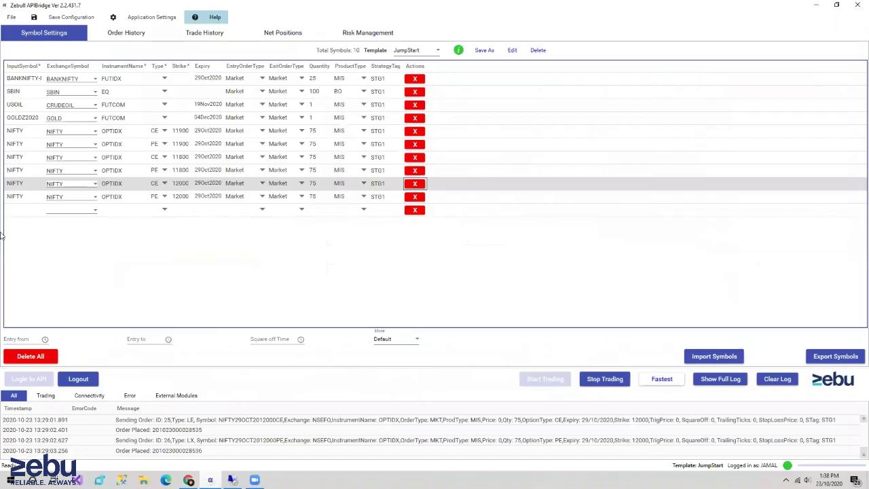
# Check the symbol settings and order log in Zebull APIBridge, and read the APIBridge Settings sections of the NSE options tutorial
pyautogui.click(209, 480)
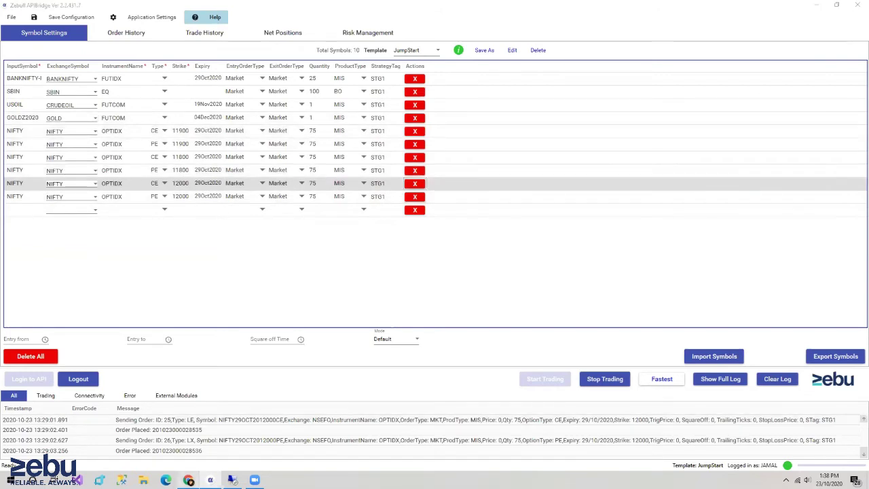
pyautogui.hotkey('alt', 'Tab')
pyautogui.hotkey('ctrl', 'Tab')
pyautogui.scroll(-3, 267, 247)
pyautogui.scroll(-5, 267, 247)
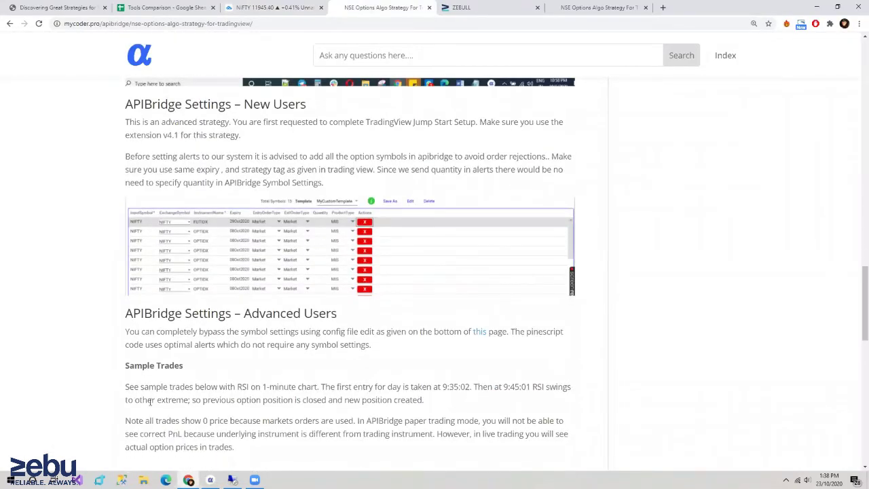
# Compare the NIFTY chart's latest signal with the order log in Zebull APIBridge and return to the chart
pyautogui.click(286, 6)
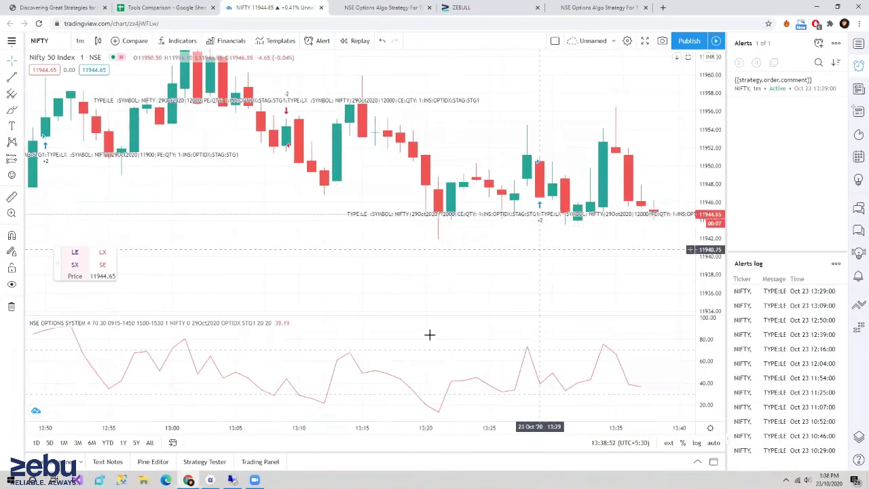
pyautogui.moveTo(210, 481)
pyautogui.click(213, 391)
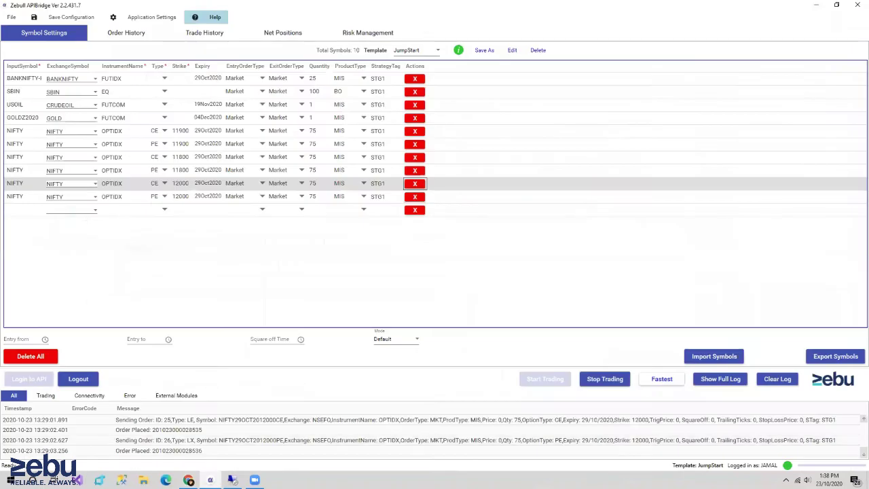
pyautogui.hotkey('alt', 'Tab')
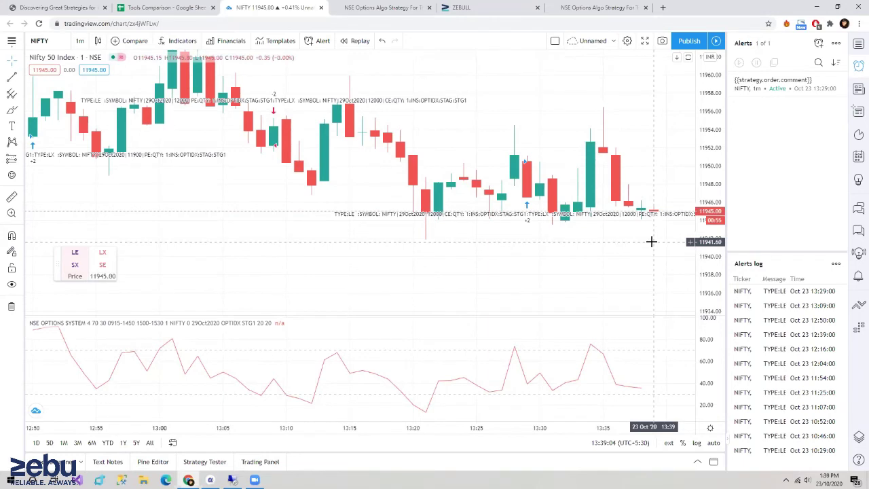
# Inspect the 13:29 trade signal up close on the NIFTY chart and compare it with the earlier signals since 12:35
pyautogui.scroll(2, 651, 241)
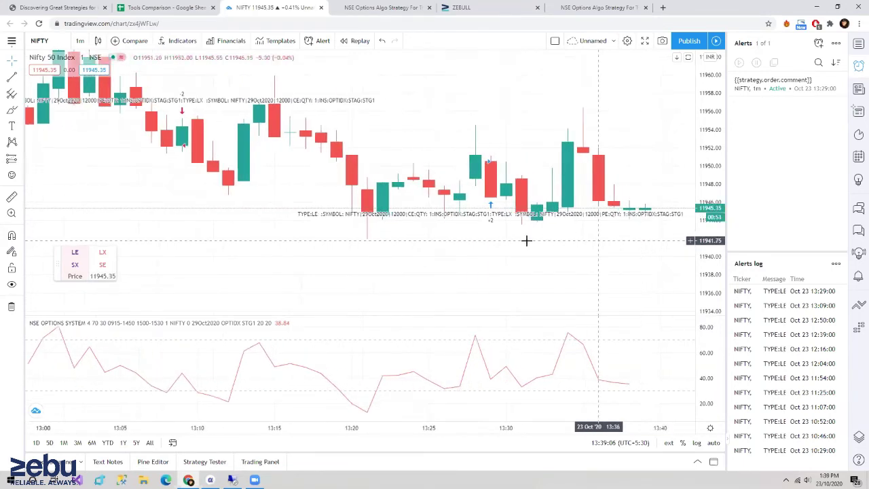
pyautogui.scroll(3, 489, 240)
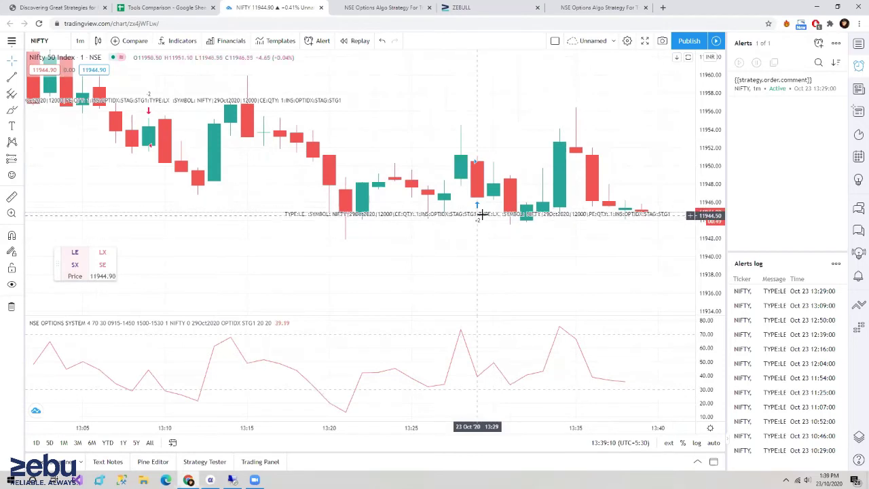
pyautogui.scroll(-3, 672, 101)
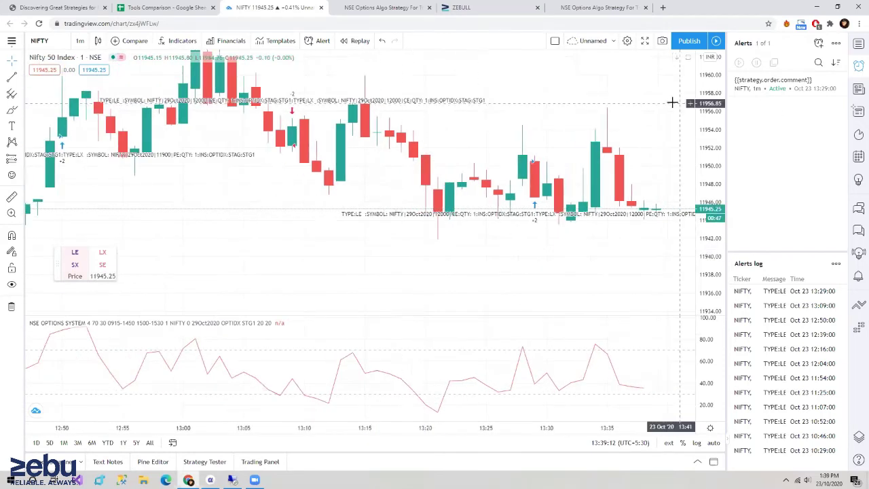
pyautogui.scroll(-1, 672, 102)
pyautogui.scroll(-3, 394, 230)
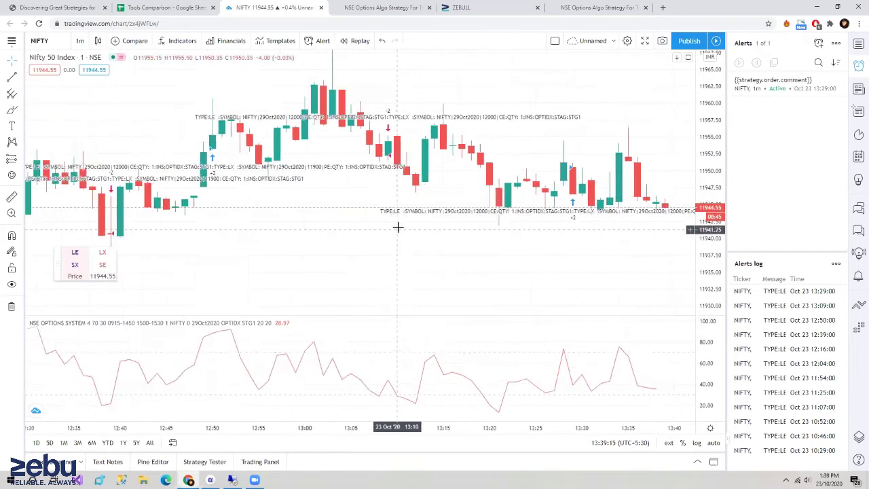
# Go back to the FAQs on TradingView Algo Trading page and review its list of strategies with pinescript code
pyautogui.click(576, 7)
pyautogui.click(11, 24)
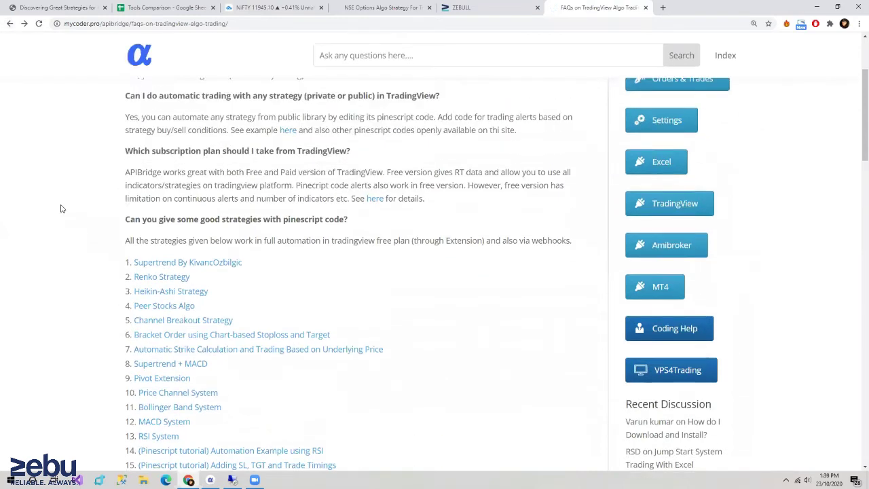
pyautogui.scroll(1, 61, 208)
pyautogui.scroll(-1, 145, 340)
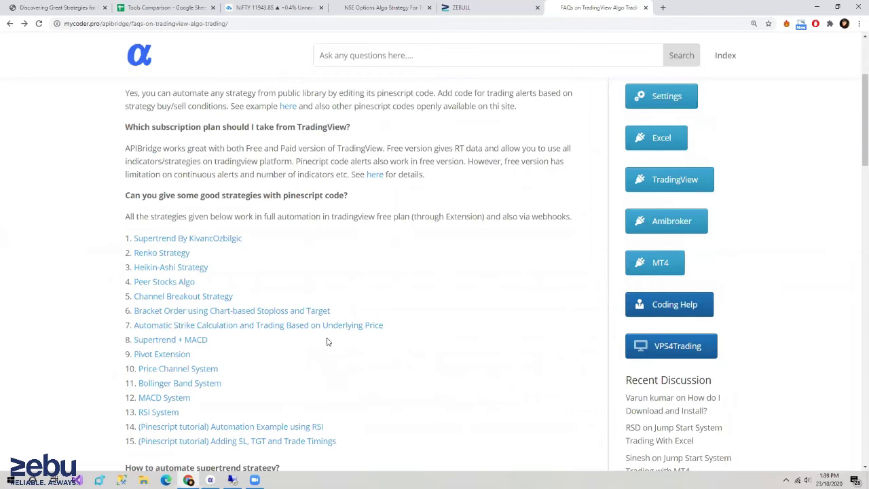
# Check the Zebull APIBridge order log for new orders, compare it with the NIFTY chart, and return to the chart
pyautogui.click(210, 481)
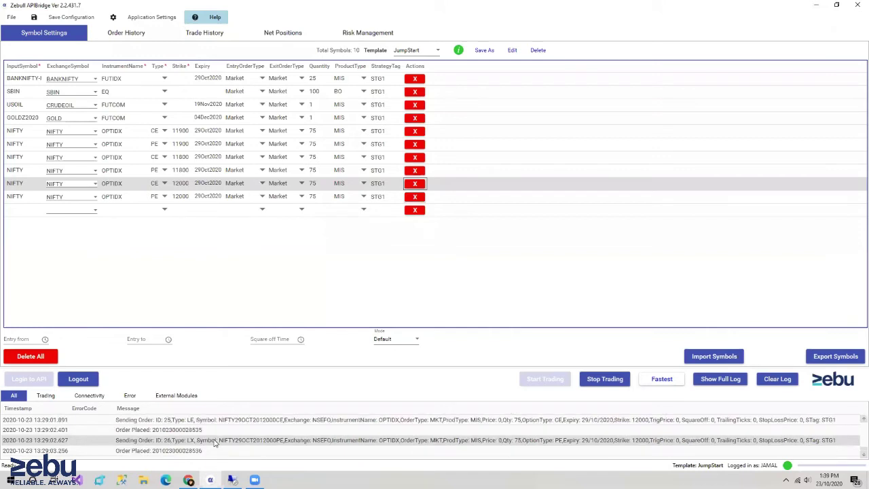
pyautogui.hotkey('alt', 'Tab')
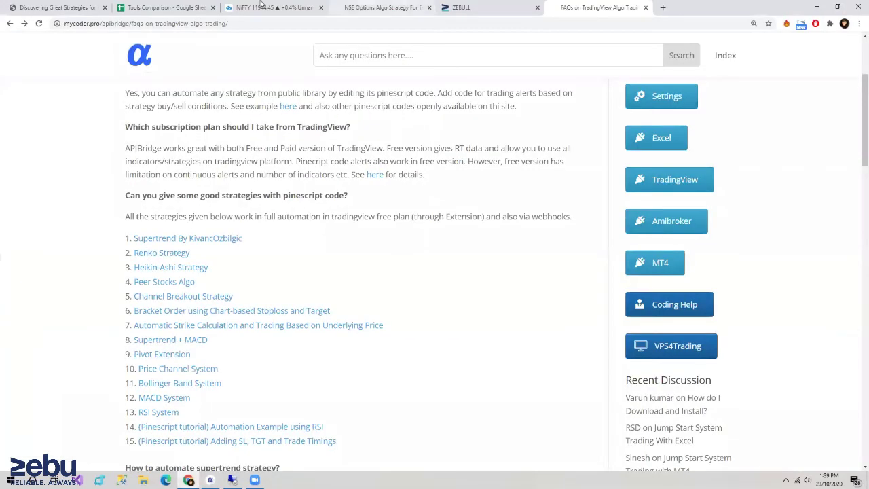
pyautogui.click(262, 6)
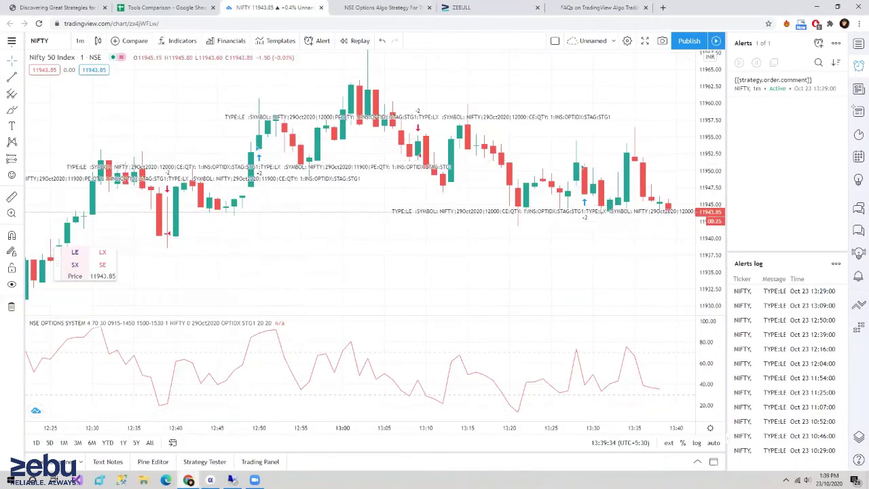
pyautogui.moveTo(232, 481)
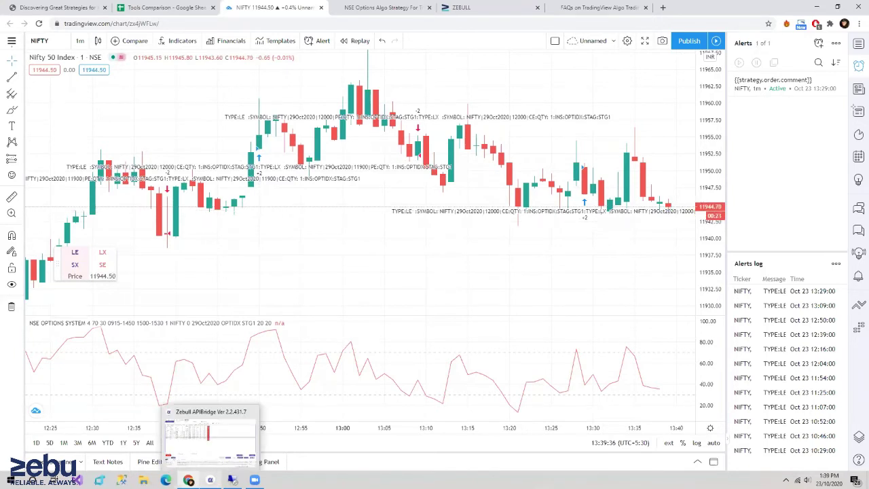
pyautogui.click(209, 439)
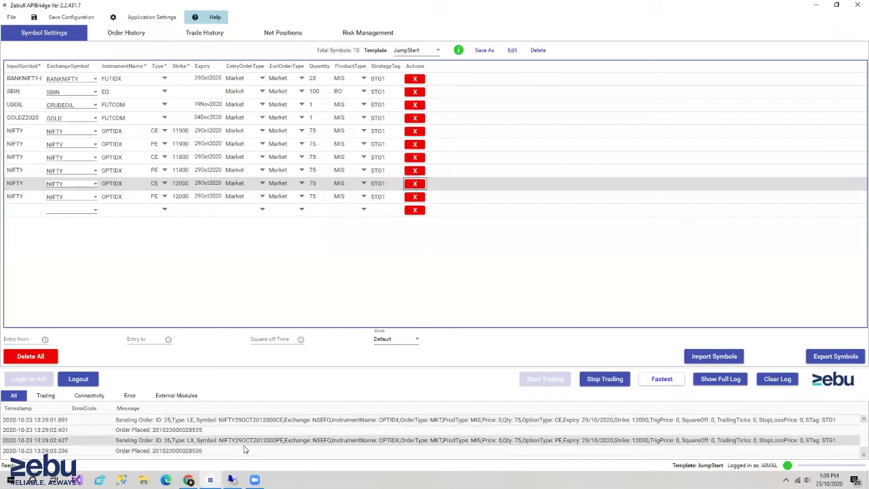
pyautogui.moveTo(188, 480)
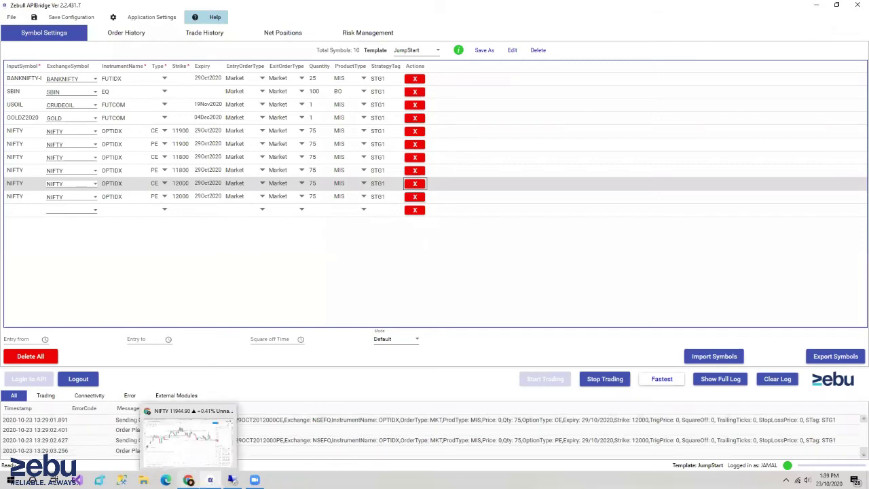
pyautogui.click(189, 438)
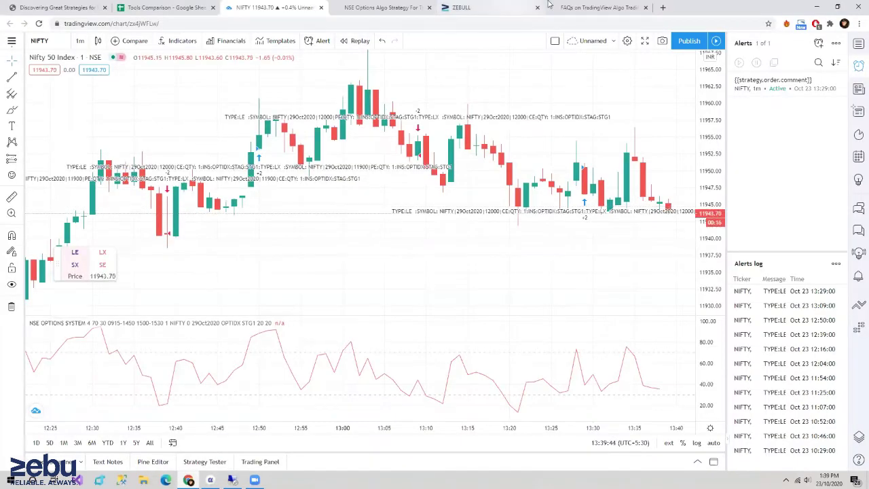
# Check all orders in the Zebull order book against the latest orders logged in Zebull APIBridge
pyautogui.click(462, 7)
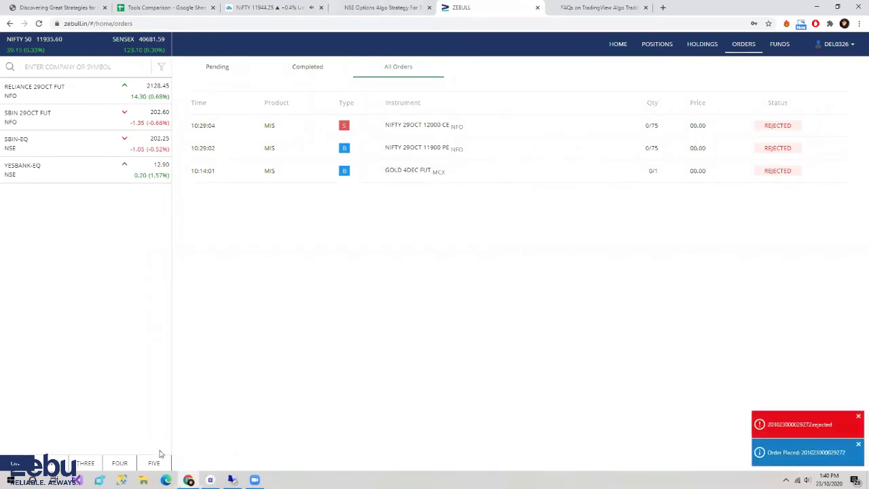
pyautogui.click(210, 480)
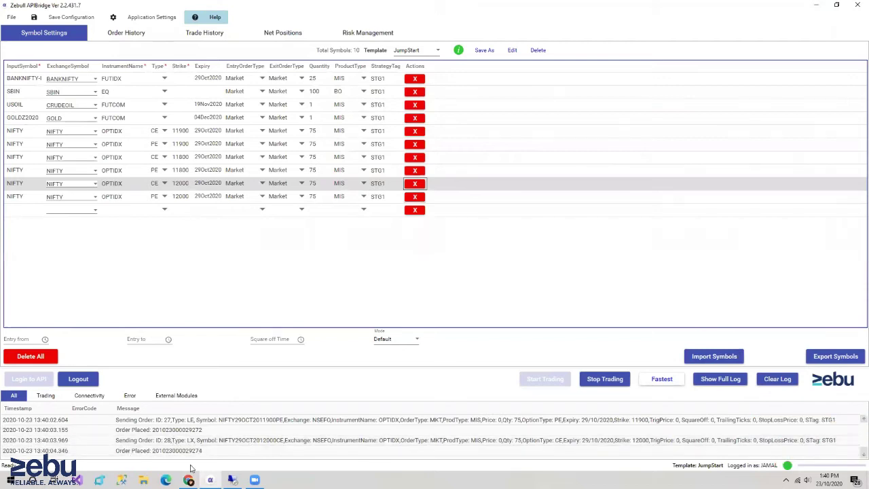
pyautogui.click(209, 480)
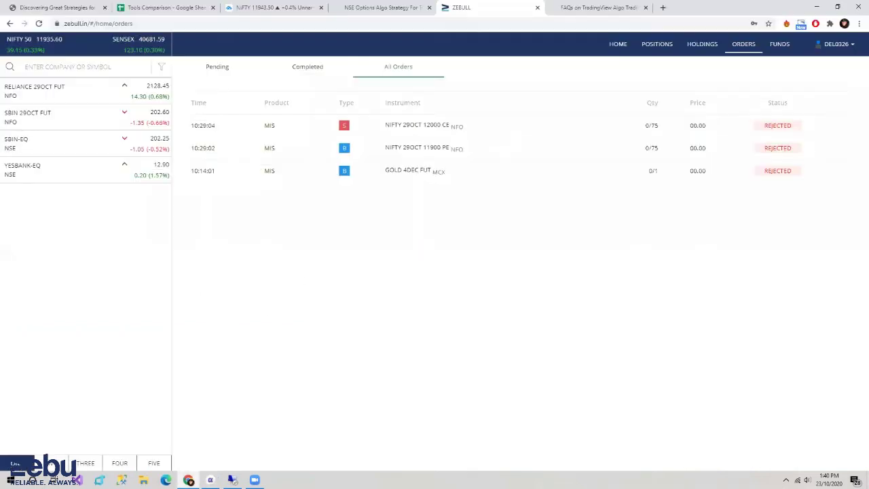
# Return to the NIFTY chart and dismiss the triggered strategy alert
pyautogui.hotkey('alt', 'Tab')
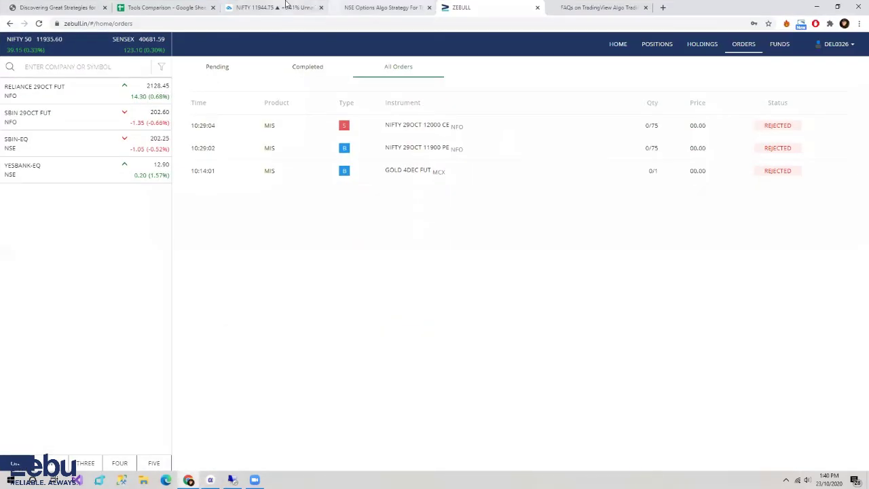
pyautogui.click(282, 7)
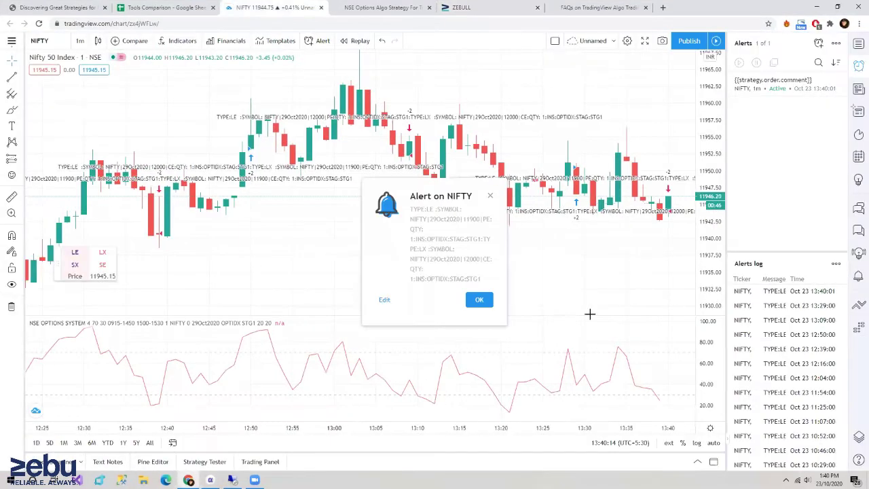
pyautogui.click(487, 305)
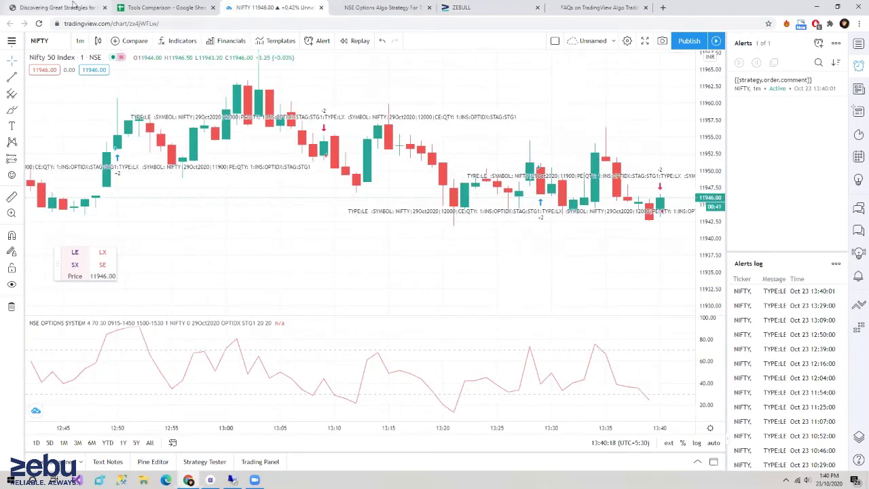
# Review the NSE options strategy slide, the TV Strategies sheet of Tools Comparison, and the FAQ page's list of pinescript strategies
pyautogui.click(72, 7)
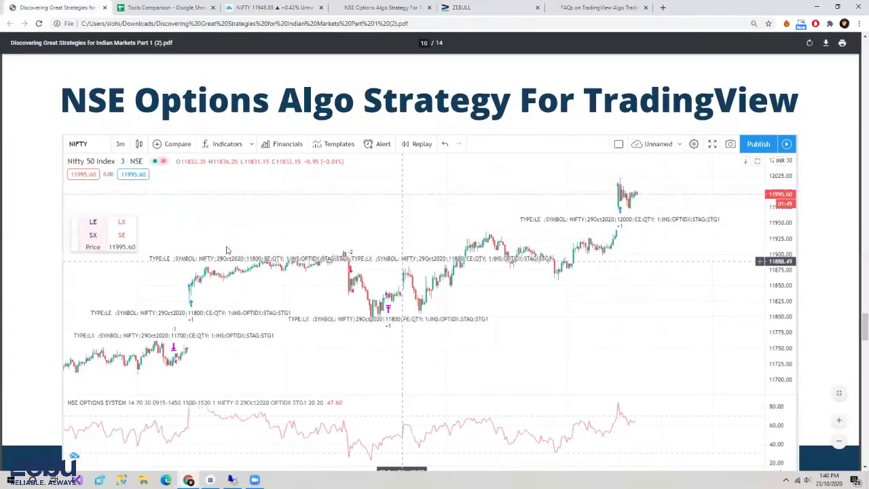
pyautogui.scroll(-1, 228, 250)
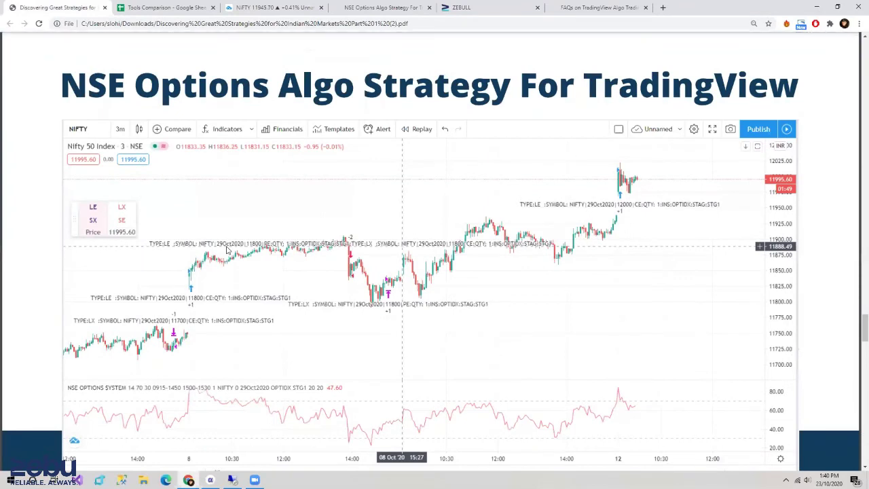
pyautogui.click(597, 7)
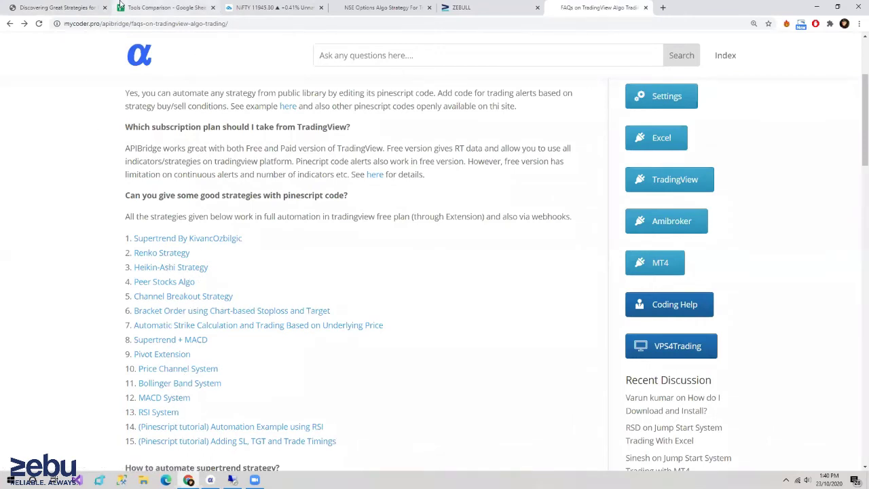
pyautogui.click(163, 7)
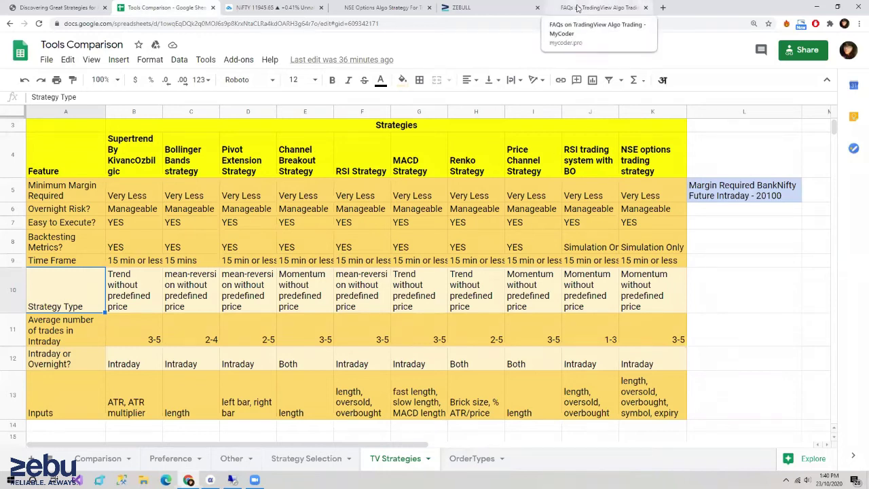
pyautogui.click(609, 7)
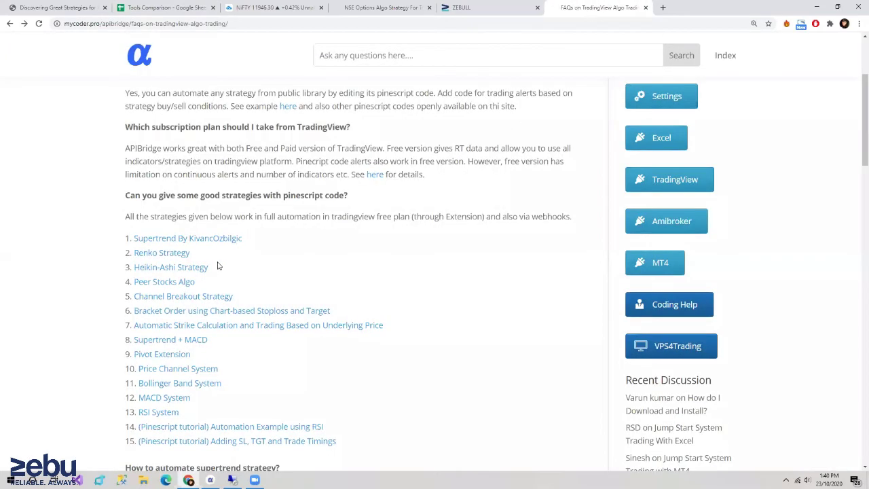
# Open the Discovering Great Strategies PDF and go to the Renko Strategy slide
pyautogui.click(48, 6)
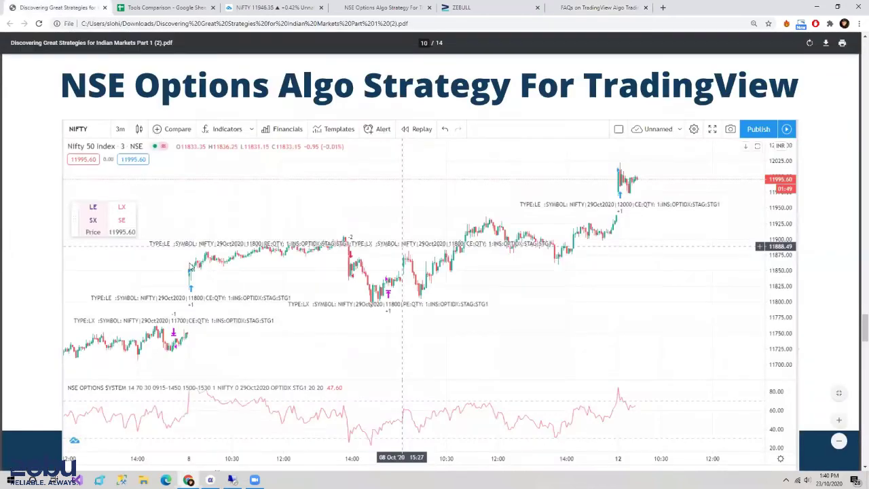
pyautogui.scroll(-1, 190, 265)
pyautogui.scroll(-6, 190, 265)
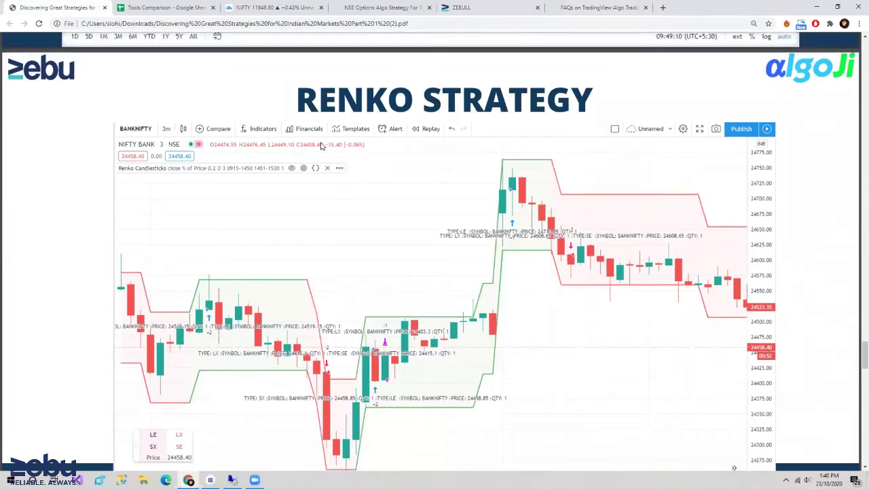
pyautogui.scroll(-1, 360, 144)
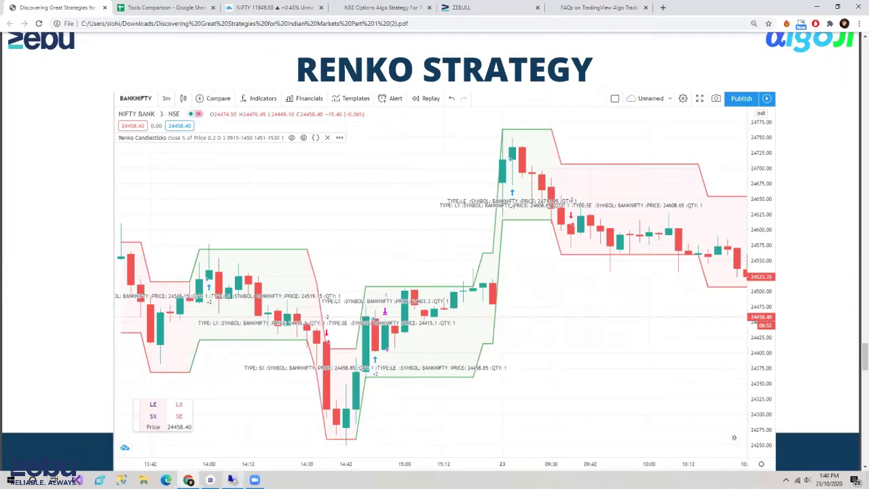
# Switch to the SBIN chart in the remote desktop session and dismiss the alert notification and the advertisement with its upgrade offer
pyautogui.click(233, 480)
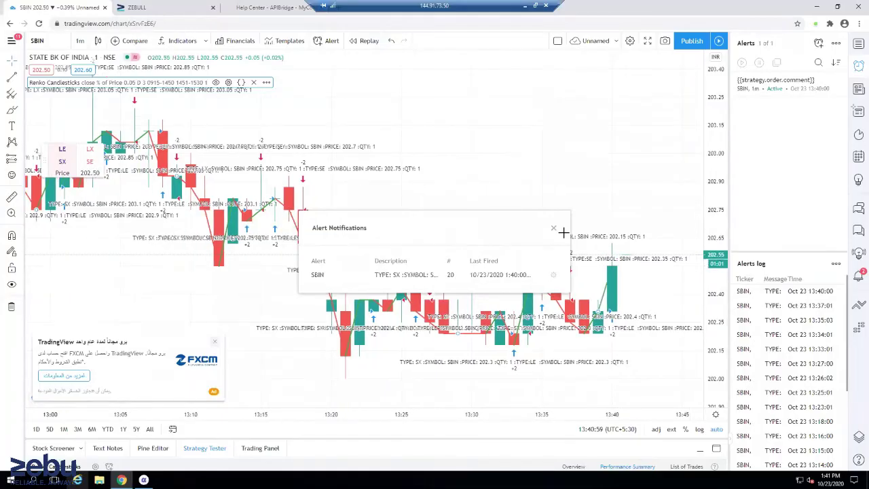
pyautogui.click(554, 229)
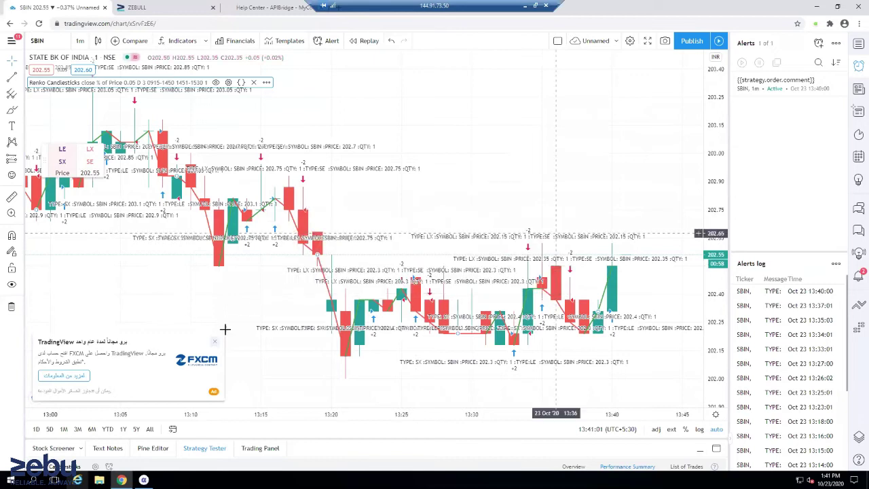
pyautogui.click(214, 345)
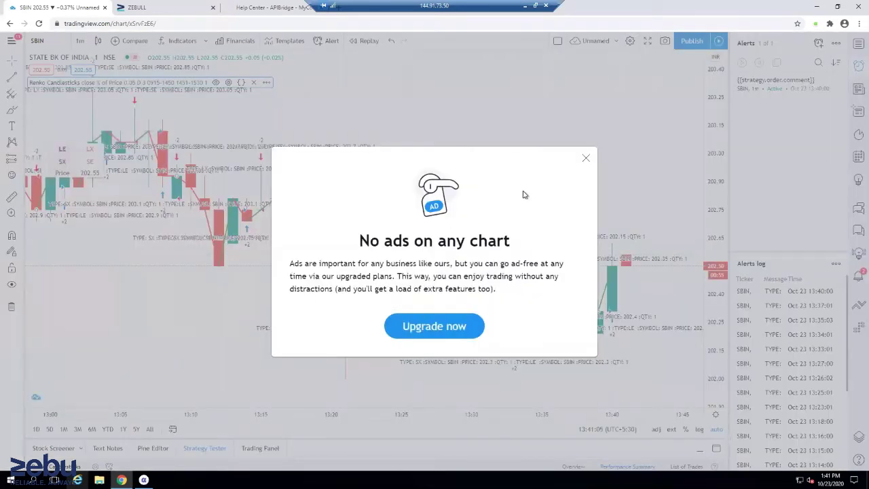
pyautogui.click(586, 157)
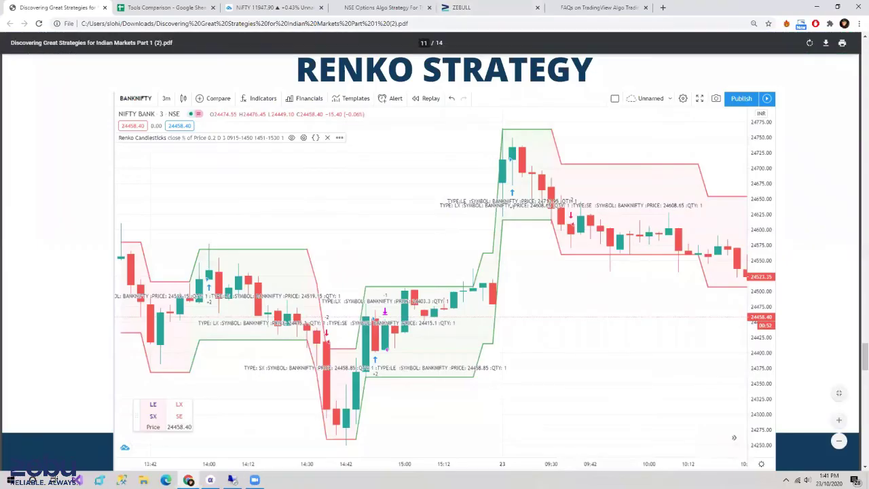
# Return from the slides to the remote SBIN chart and examine the Renko Candlesticks signals
pyautogui.moveTo(232, 480)
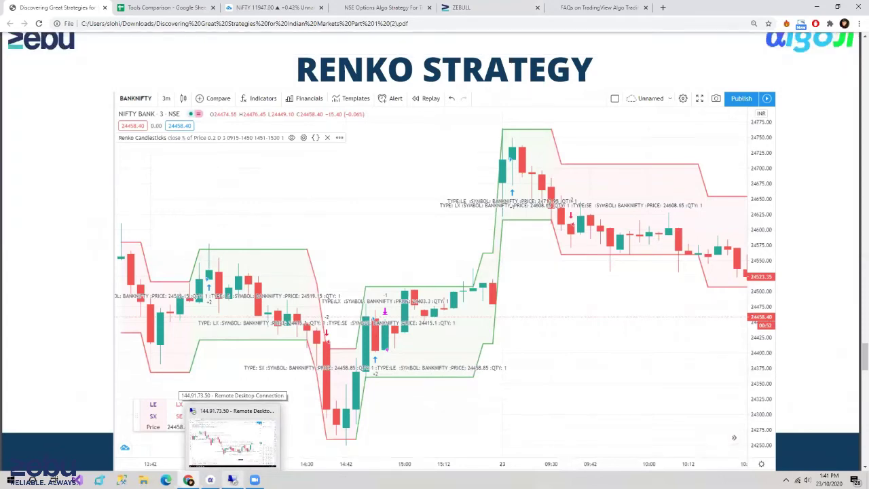
pyautogui.click(232, 441)
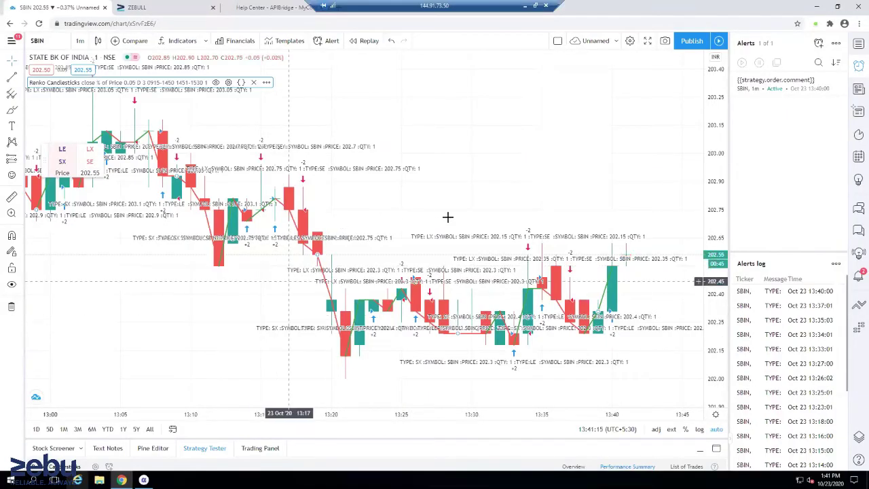
pyautogui.scroll(3, 469, 209)
pyautogui.scroll(-3, 472, 209)
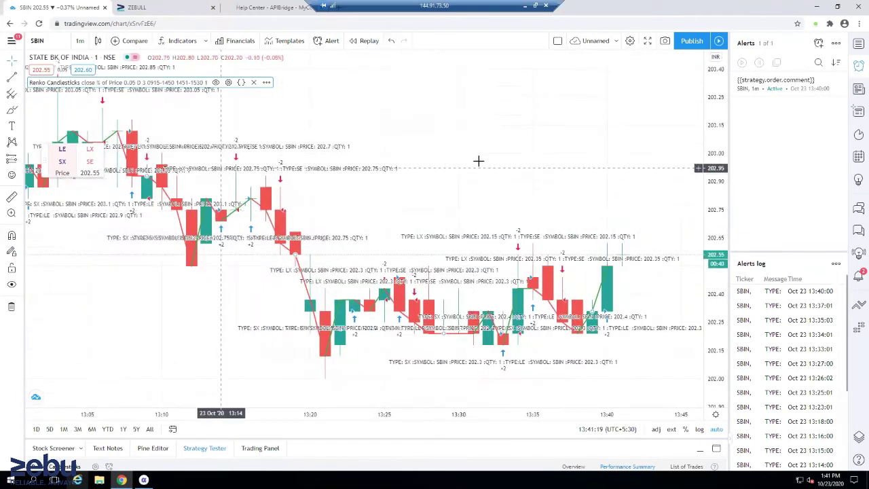
# Open the Renko Strategy article from the FAQs on TradingView Algo Trading in the APIBridge Help Center
pyautogui.click(270, 7)
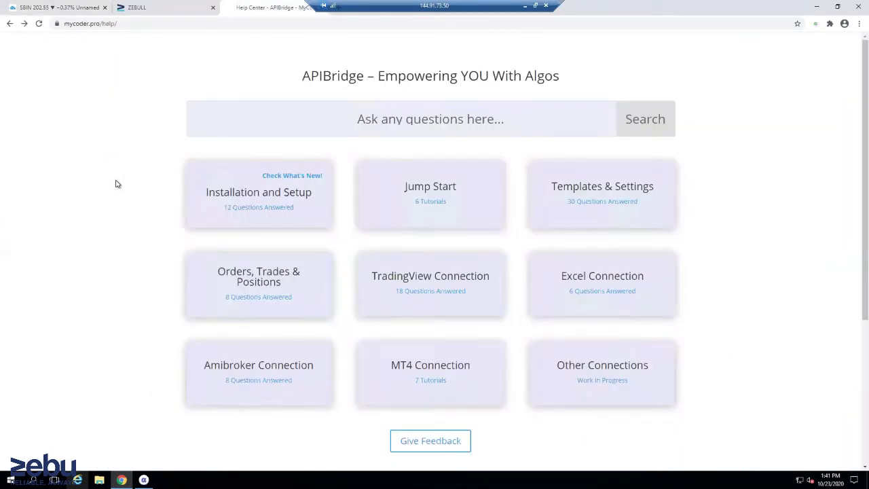
pyautogui.click(419, 272)
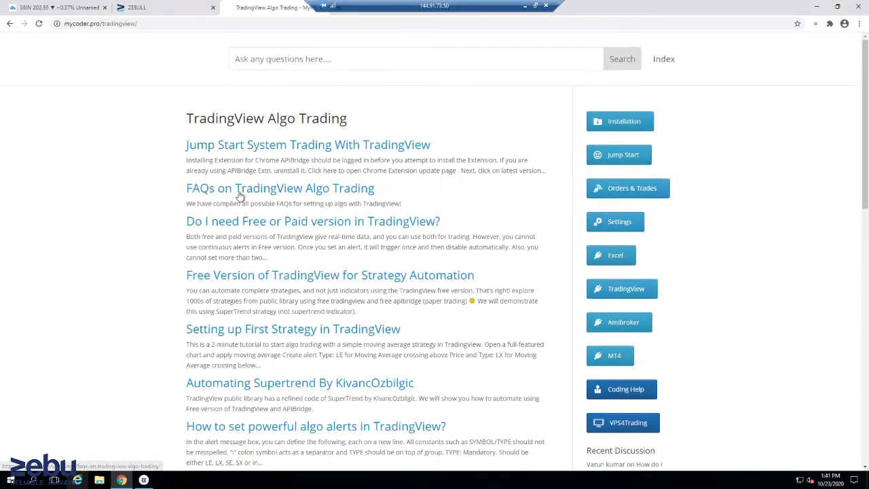
pyautogui.click(239, 195)
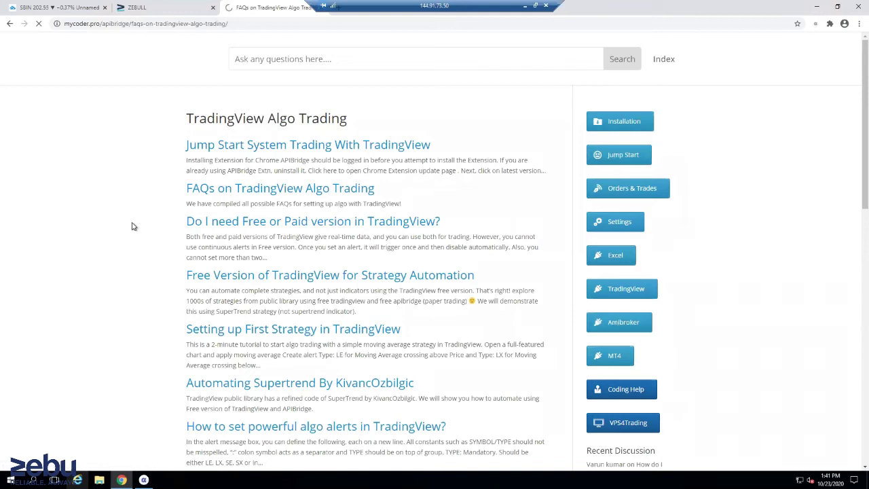
pyautogui.scroll(-2, 207, 238)
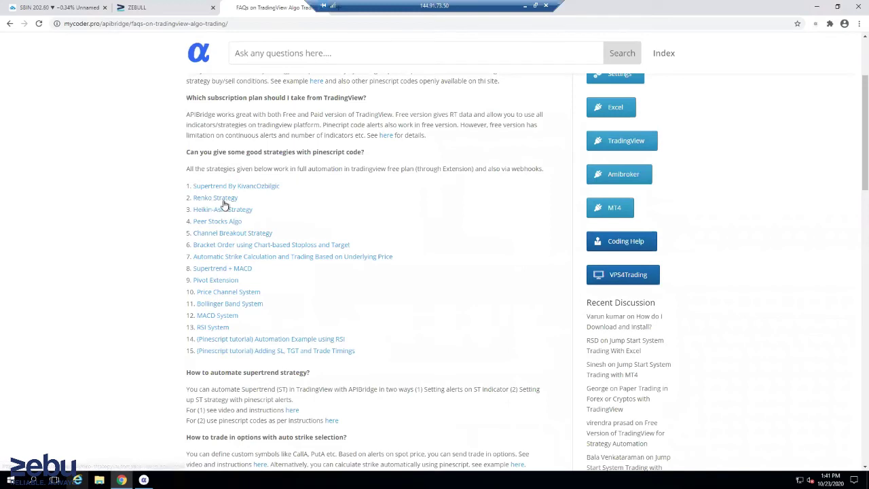
pyautogui.click(59, 6)
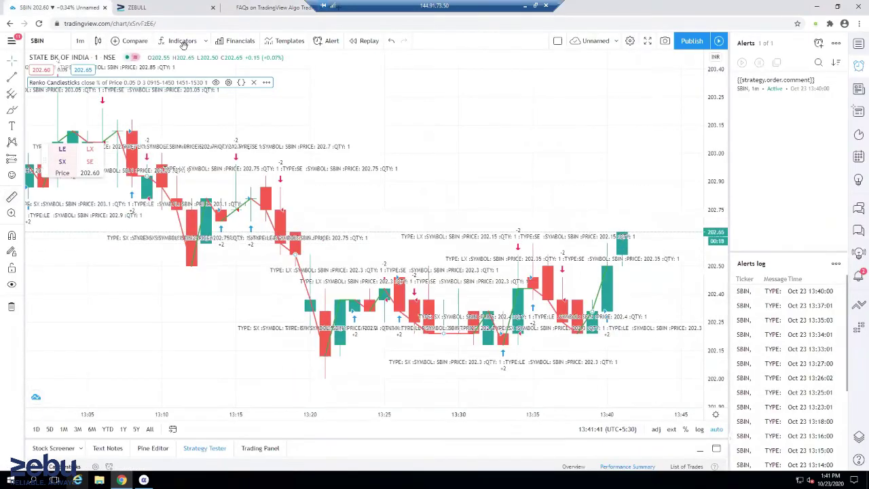
pyautogui.click(257, 8)
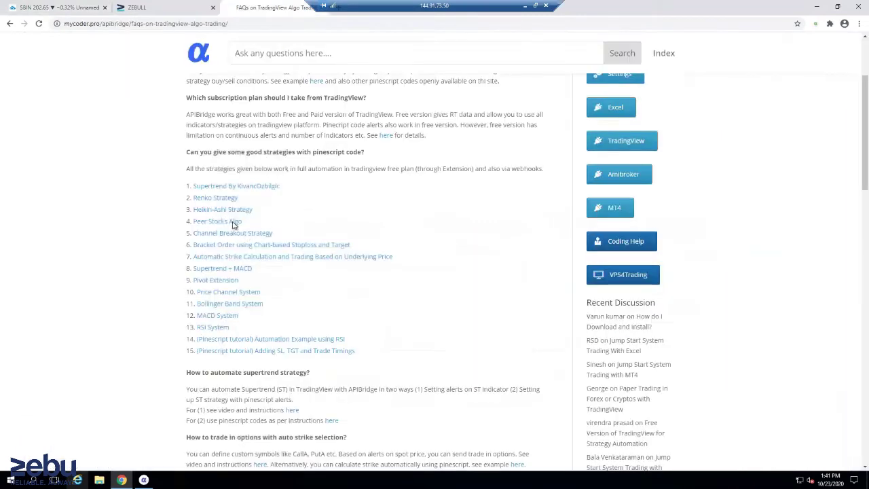
pyautogui.click(207, 199)
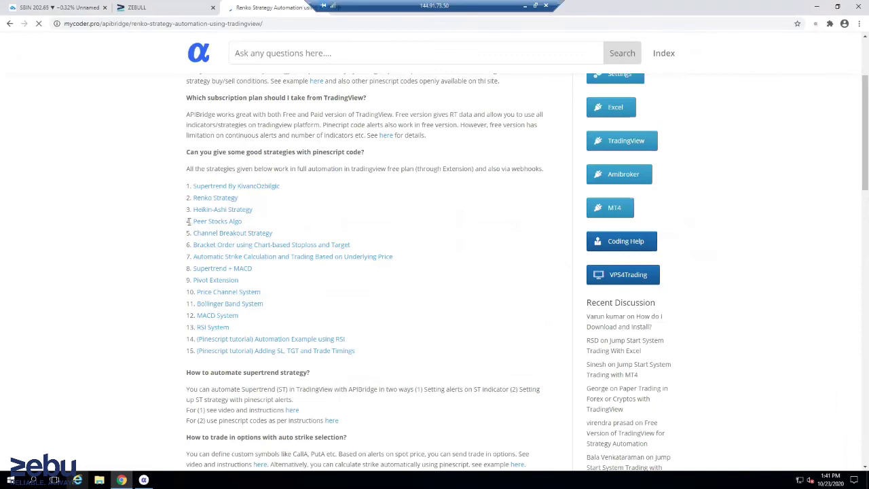
# Read the Renko strategy article's instructions, view its linked pinescript code, and return to the article
pyautogui.scroll(-2, 119, 269)
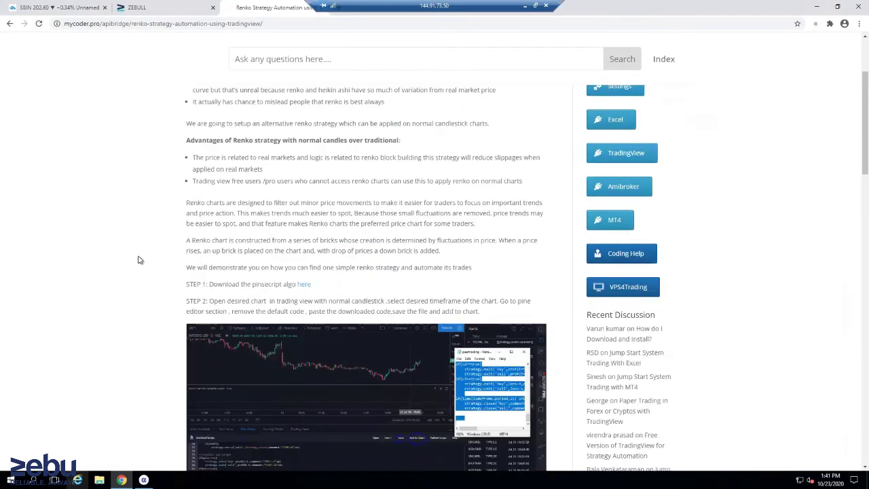
pyautogui.scroll(4, 139, 258)
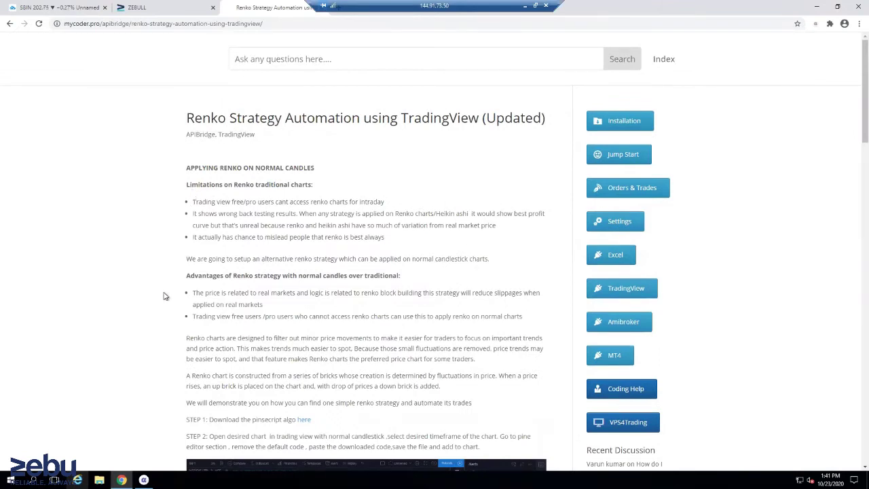
pyautogui.scroll(-3, 166, 292)
pyautogui.scroll(-5, 174, 278)
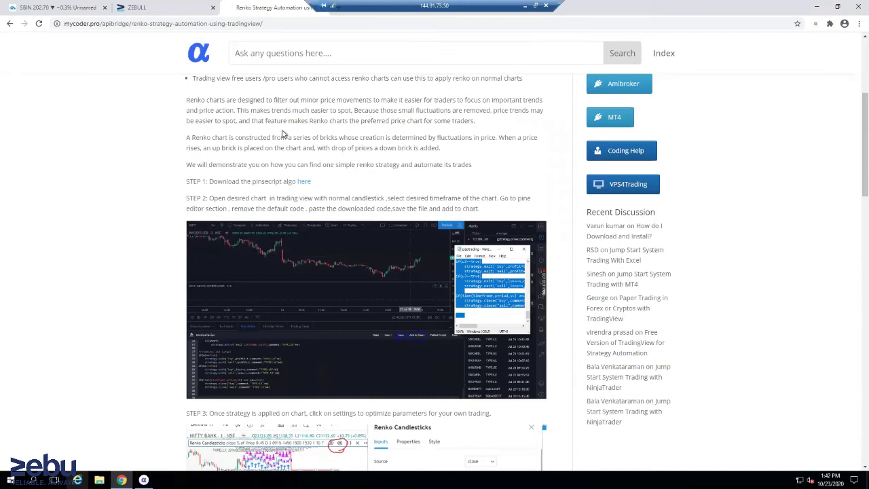
pyautogui.scroll(-1, 242, 198)
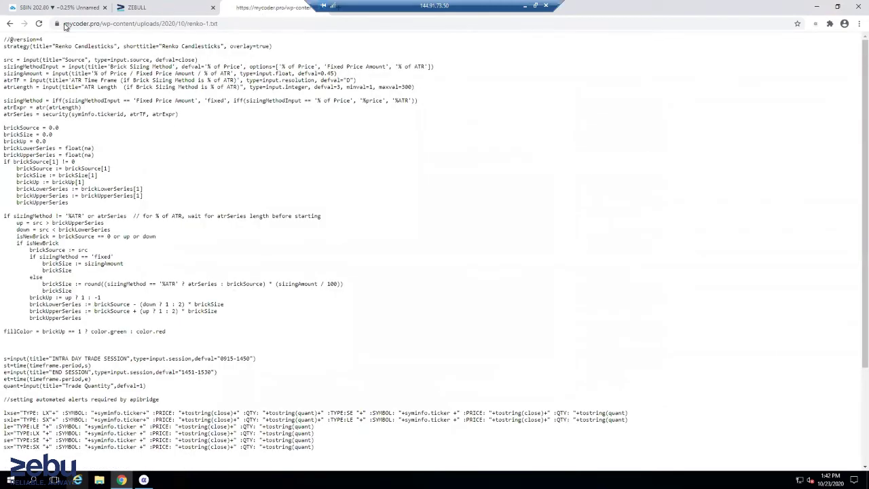
pyautogui.click(10, 24)
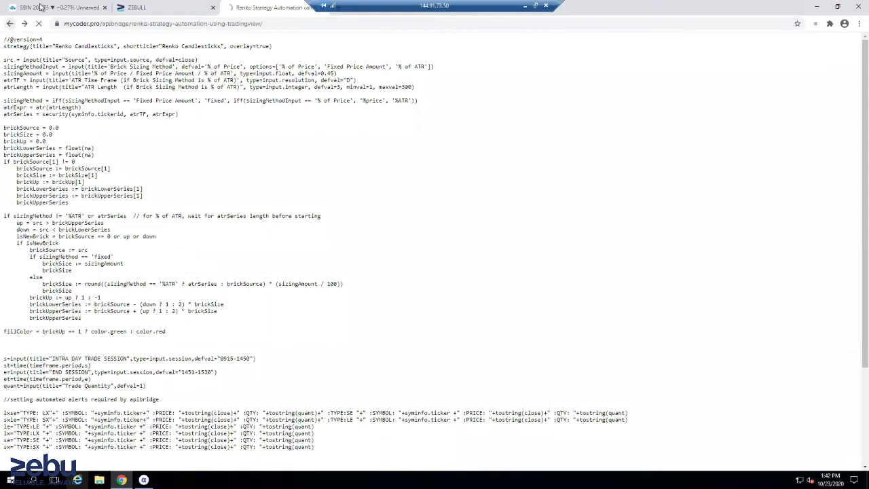
# View the strategy script in the SBIN chart's Pine Editor, then collapse the editor to enlarge the chart
pyautogui.click(55, 7)
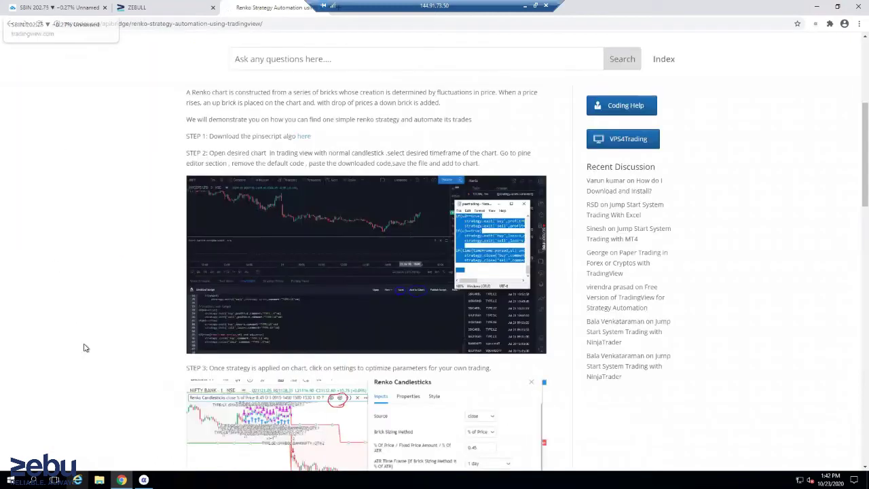
pyautogui.click(152, 449)
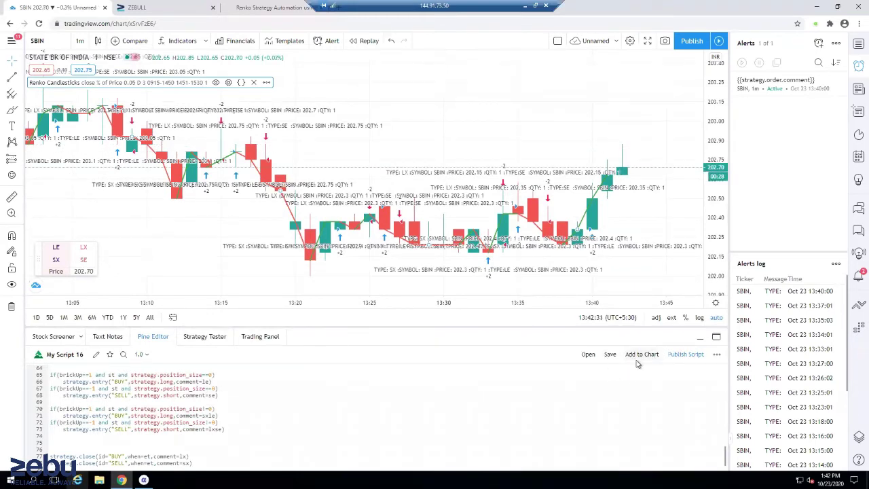
pyautogui.moveTo(393, 329); pyautogui.dragTo(381, 463)
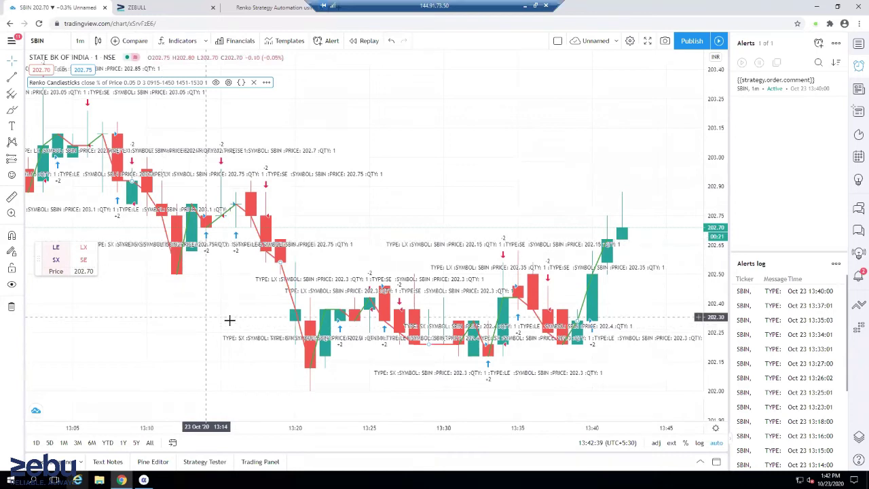
# Review the Renko Candlesticks strategy's input settings on the SBIN chart and close them with the existing values
pyautogui.scroll(3, 229, 320)
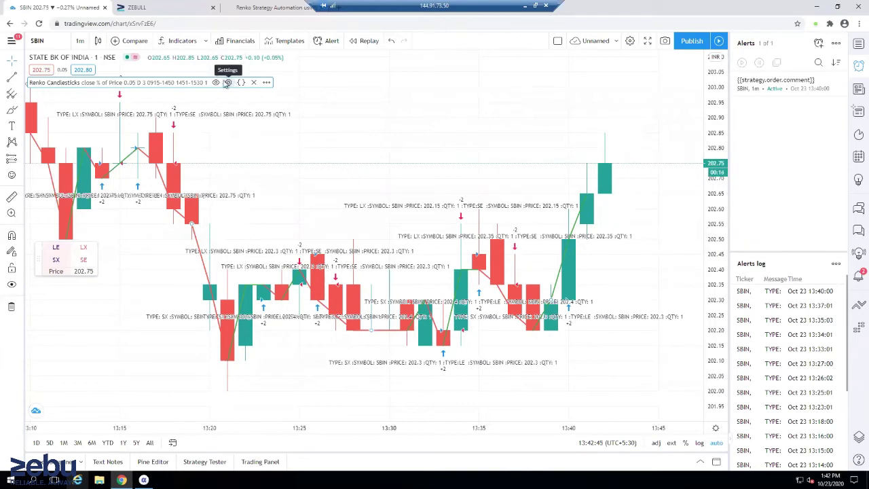
pyautogui.click(229, 82)
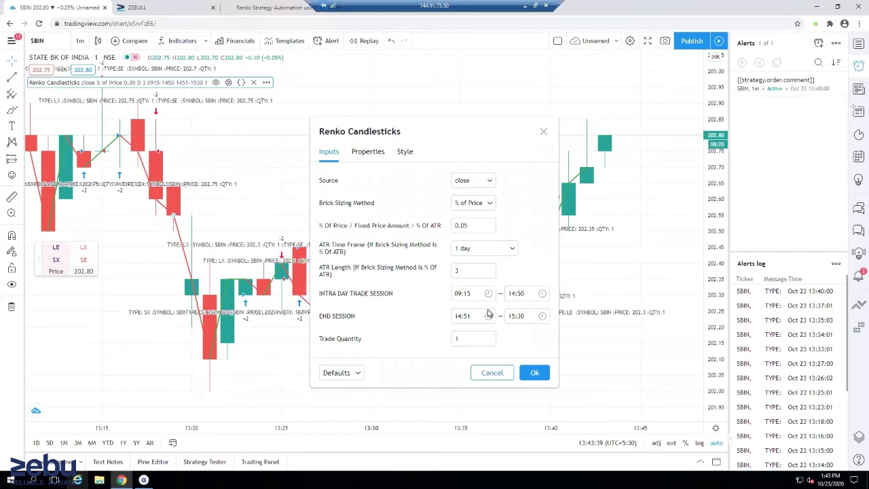
pyautogui.click(535, 374)
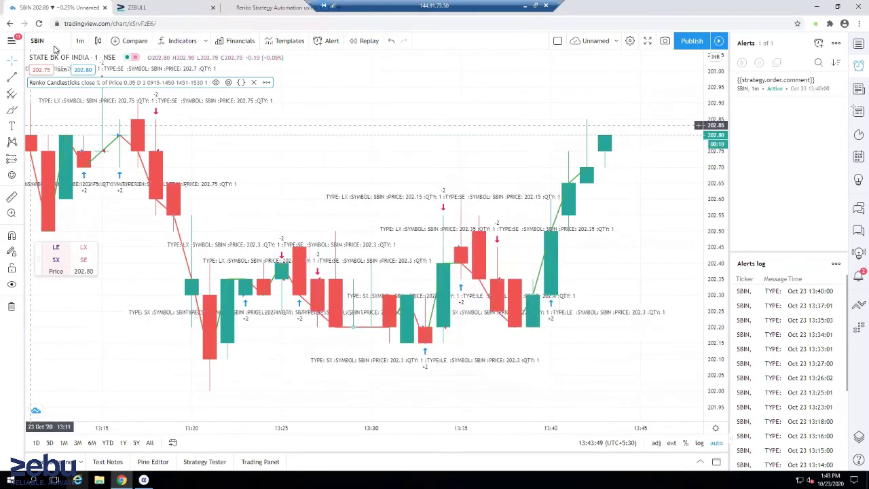
# Compare the chart's SBIN symbol with the symbol settings in AlgoStore, then return to the chart
pyautogui.click(33, 39)
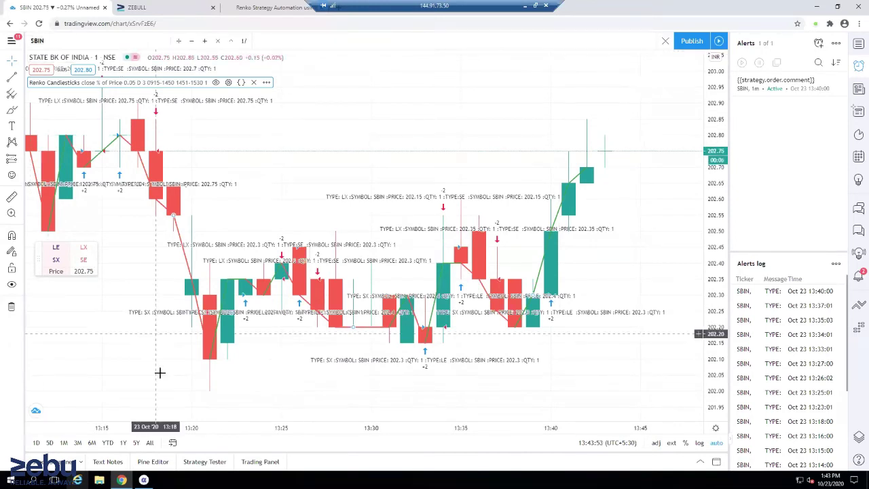
pyautogui.click(143, 480)
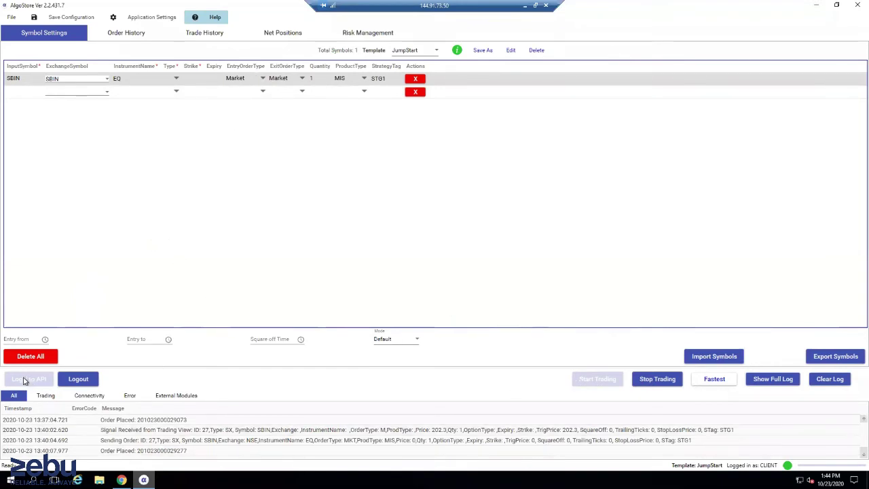
pyautogui.click(121, 479)
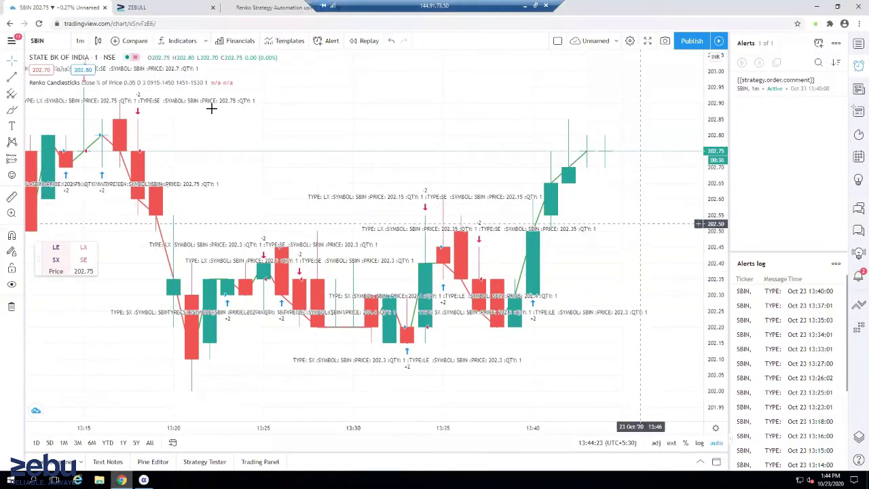
# Start a new alert on the Renko Candlesticks strategy applied to the SBIN chart
pyautogui.scroll(1, 211, 108)
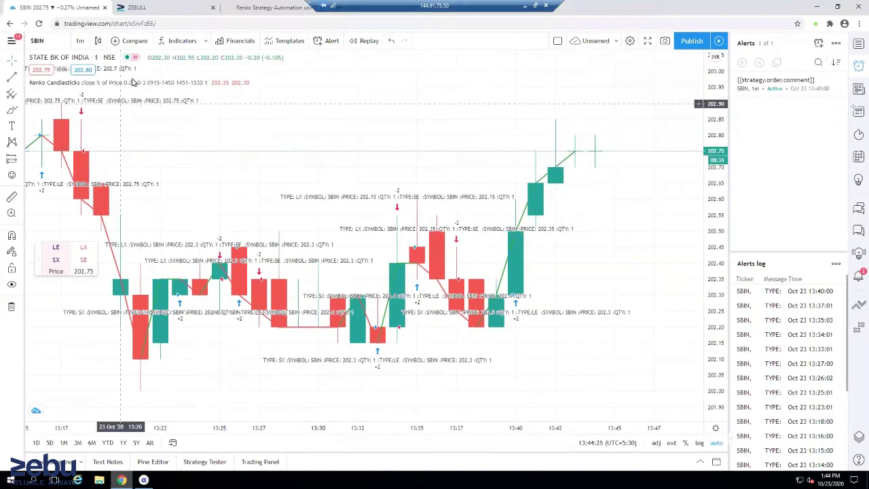
pyautogui.moveTo(136, 83)
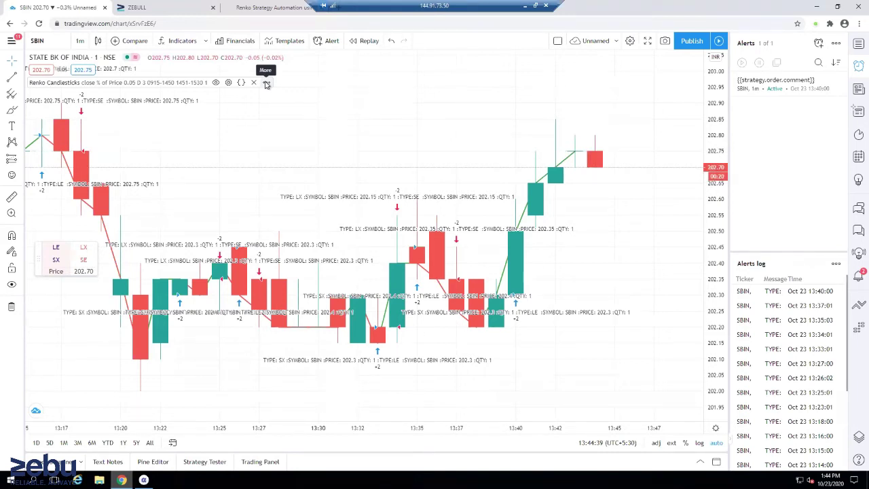
pyautogui.click(266, 83)
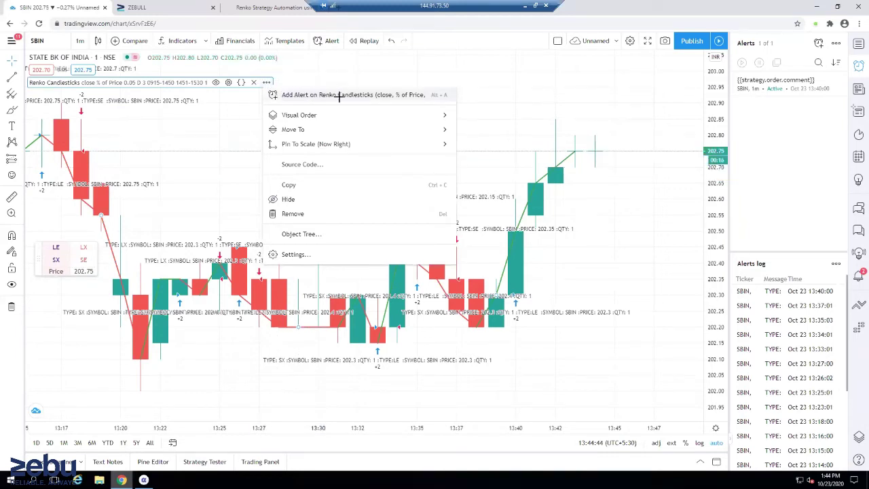
pyautogui.click(388, 95)
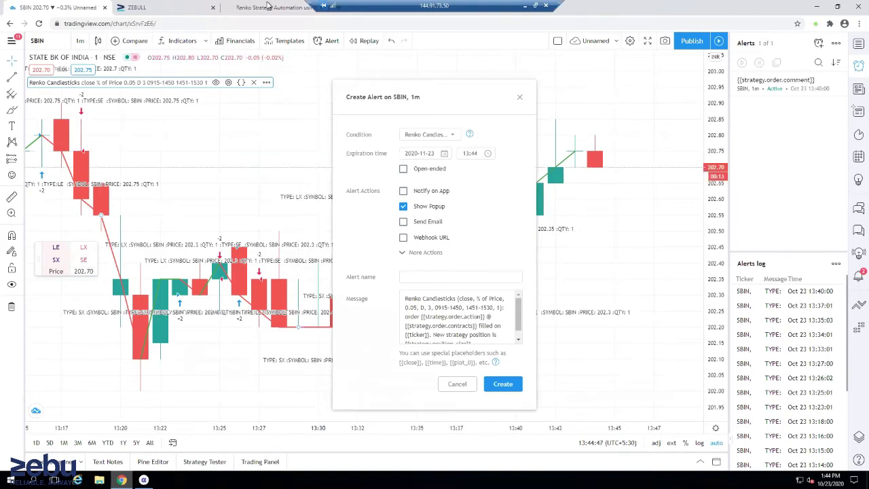
# Find and highlight the alert message placeholder {{strategy.order.comment}} in step 4 of the Renko strategy article
pyautogui.hotkey('ctrl', '3')
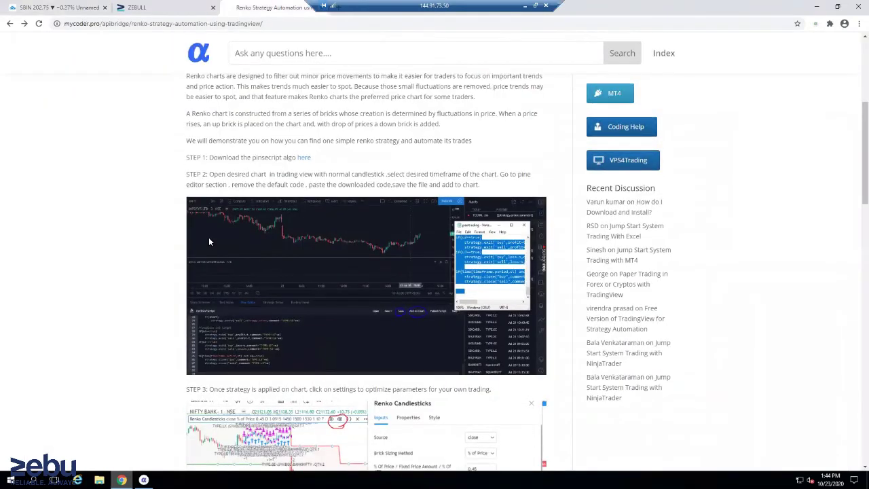
pyautogui.scroll(-4, 210, 241)
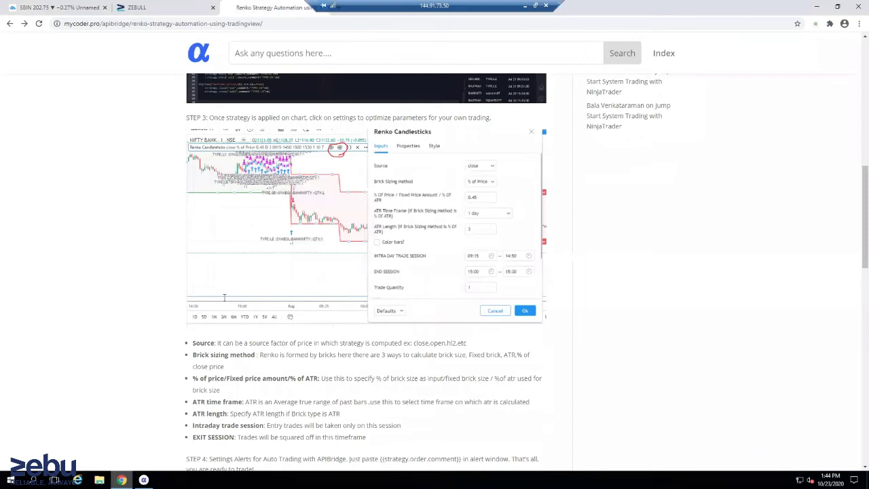
pyautogui.scroll(-3, 224, 297)
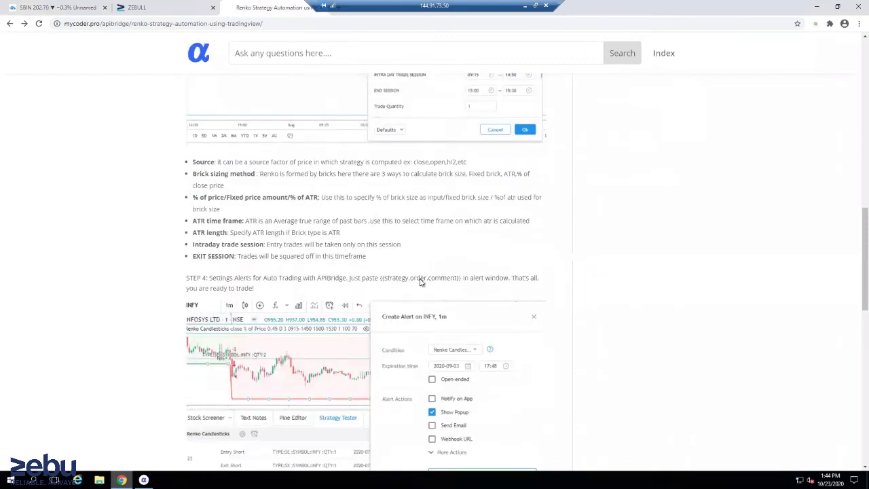
pyautogui.moveTo(379, 280); pyautogui.dragTo(462, 278)
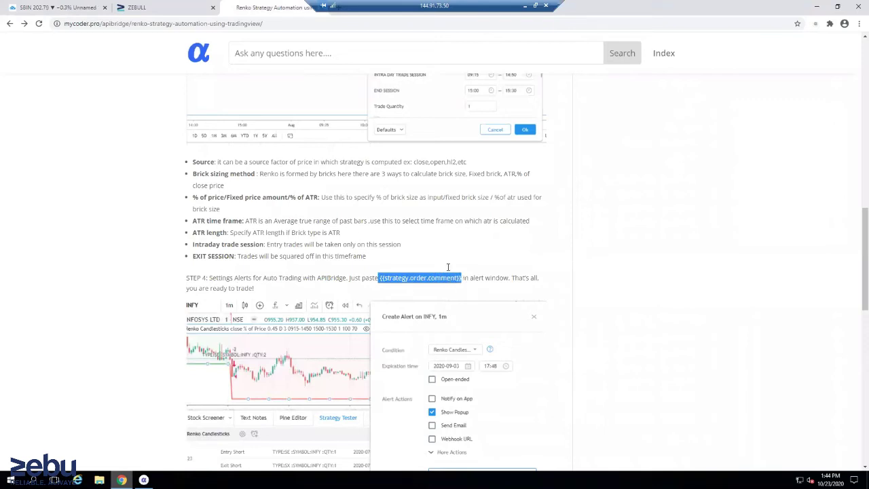
# Return to the SBIN chart, dismiss the alert notification, and close the new alert without creating it
pyautogui.click(65, 6)
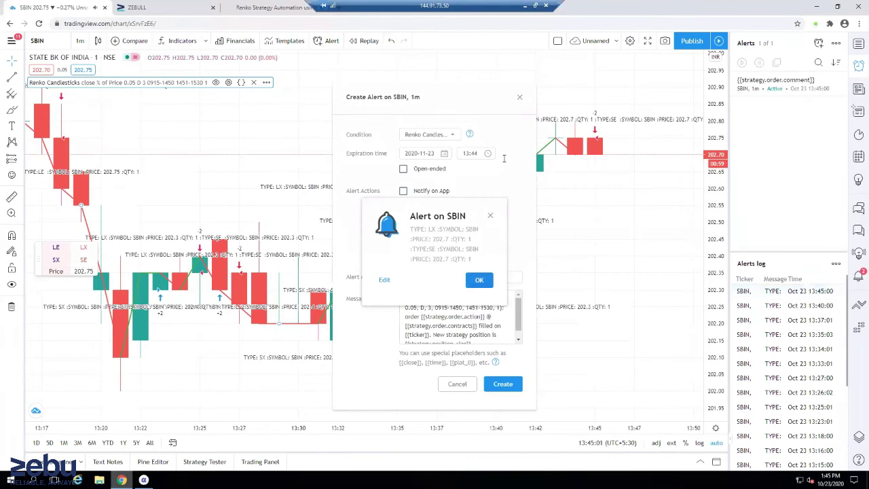
pyautogui.click(479, 280)
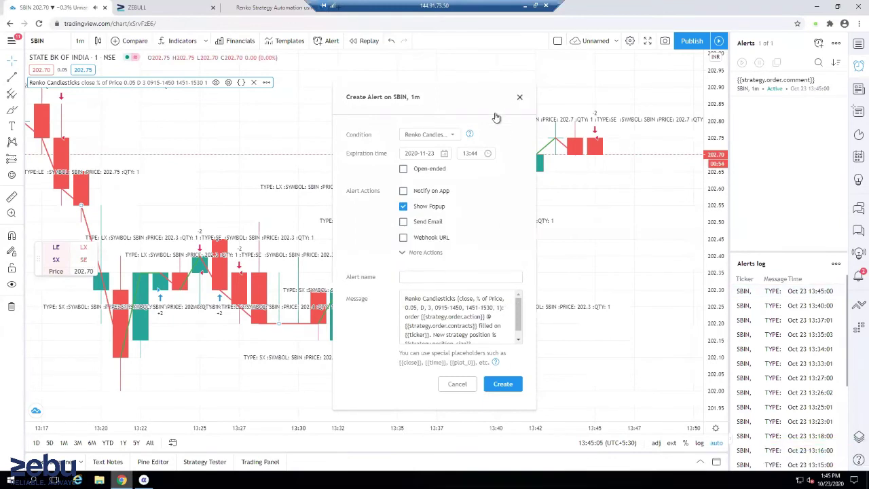
pyautogui.press('Escape')
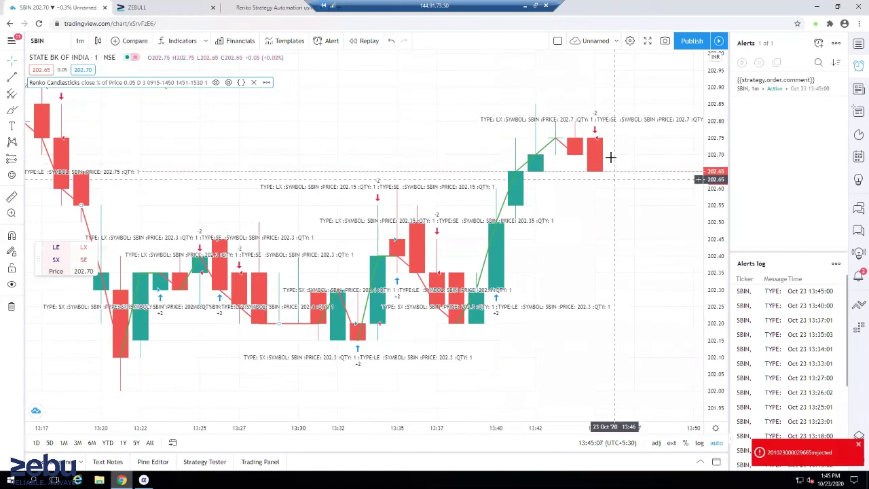
# Examine the latest SBIN candles and strategy signals, and check the order log in AlgoStore
pyautogui.scroll(1, 611, 156)
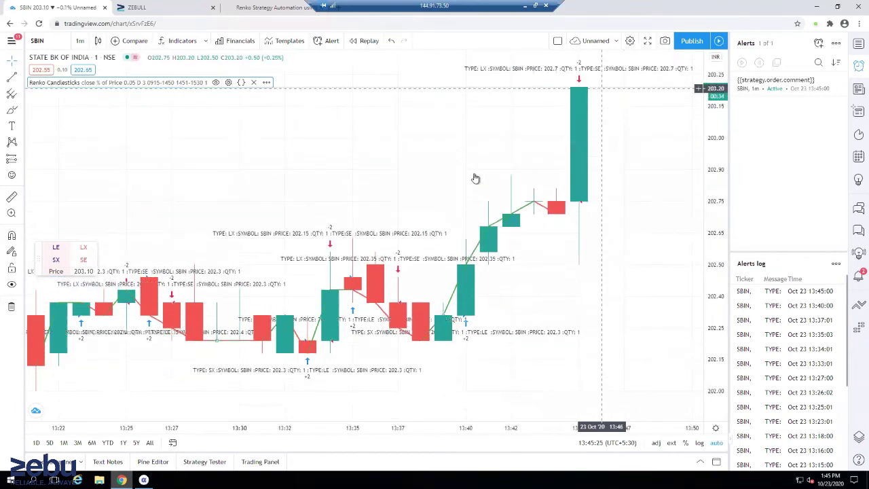
pyautogui.scroll(-1, 389, 363)
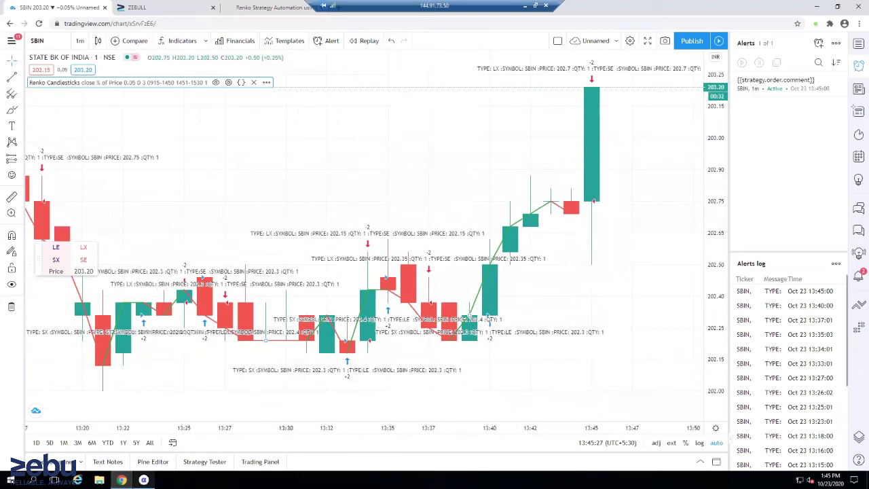
pyautogui.click(143, 480)
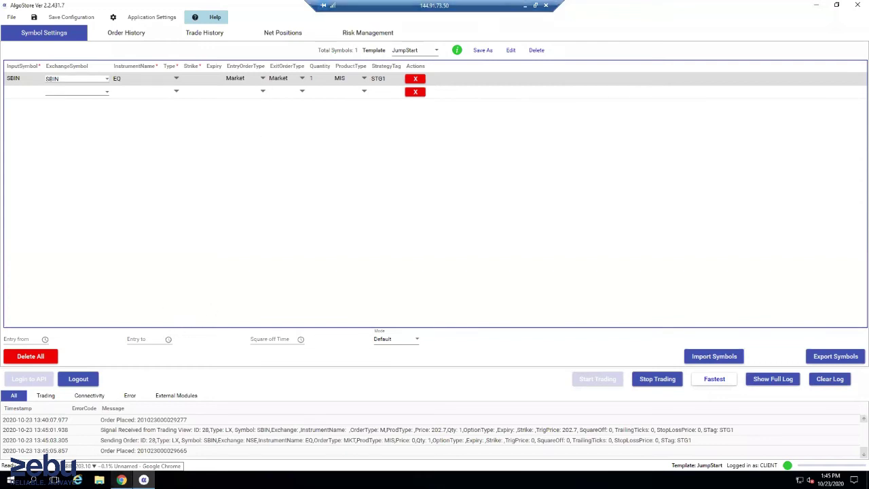
pyautogui.hotkey('alt', 'Tab')
# Review the Renko strategy article from its introduction to the alert setup step, then go back to the FAQ page's strategy list
pyautogui.click(265, 7)
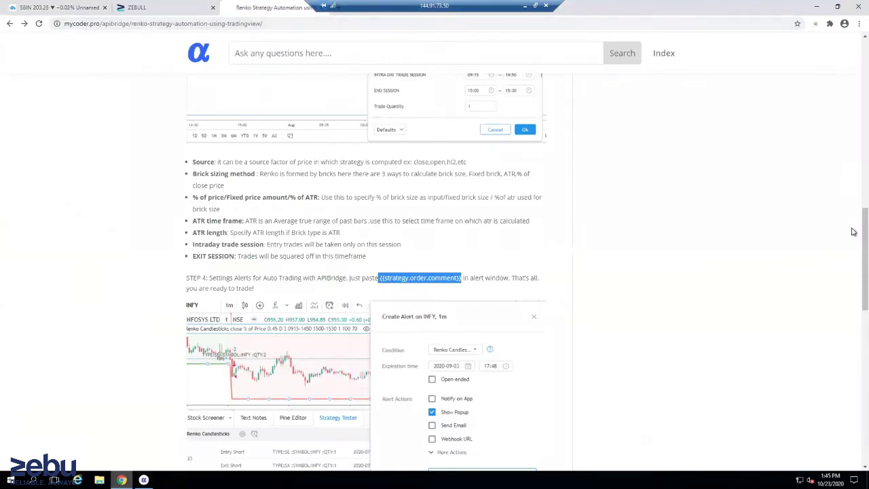
pyautogui.scroll(10, 854, 150)
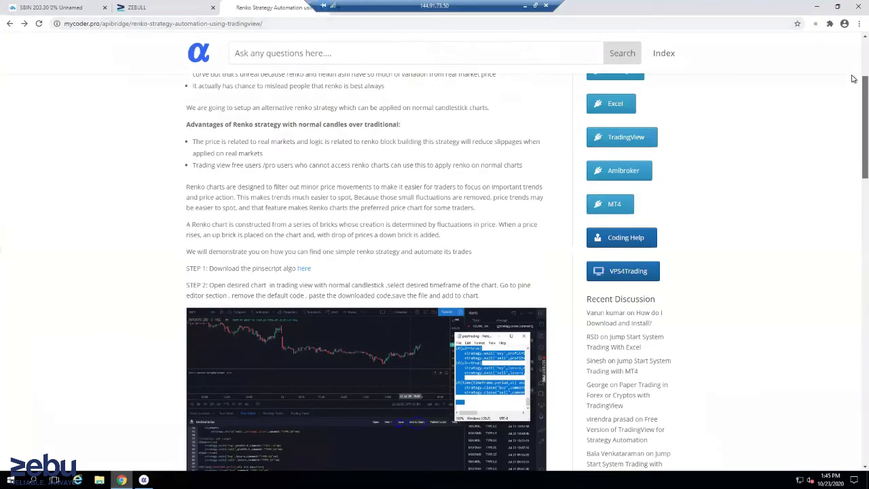
pyautogui.scroll(2, 854, 64)
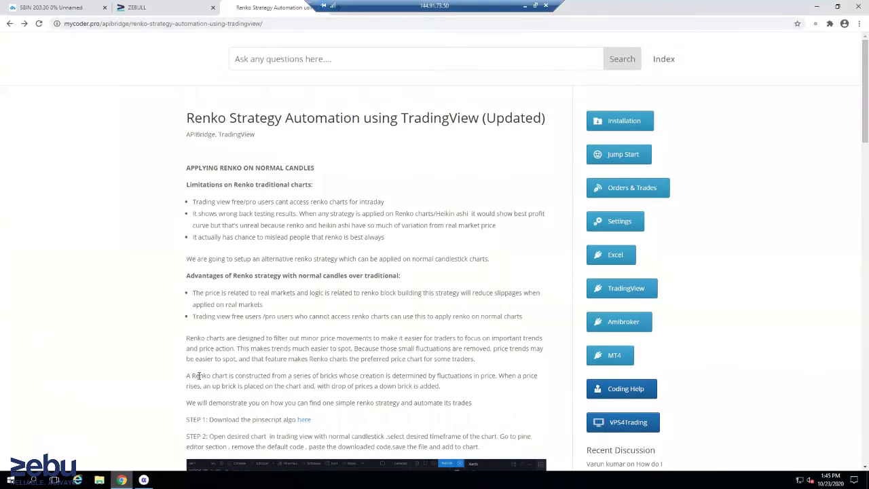
pyautogui.scroll(-2, 184, 296)
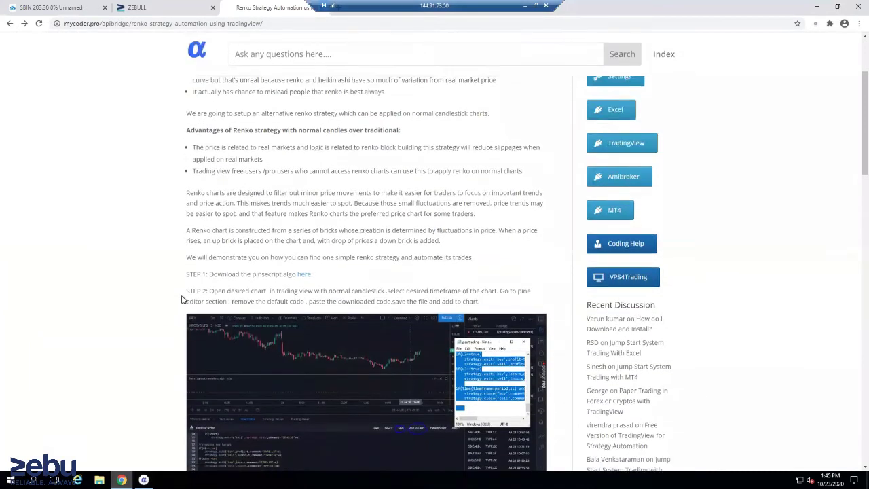
pyautogui.scroll(-2, 182, 299)
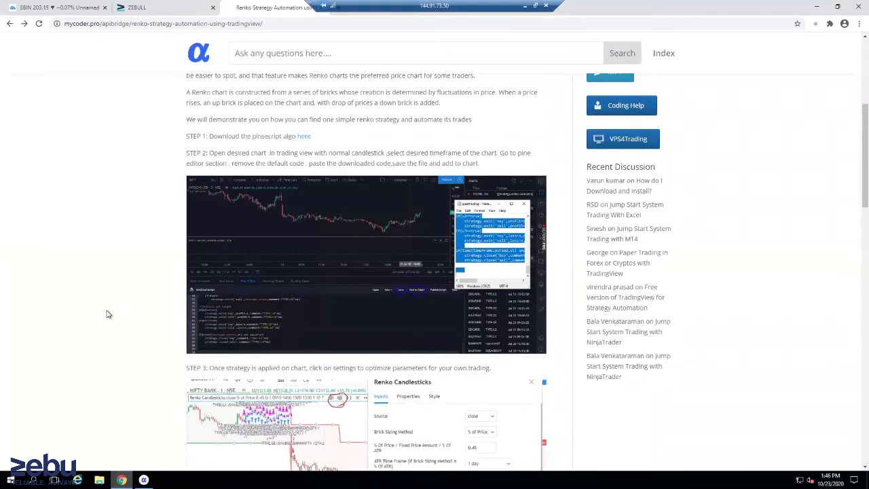
pyautogui.scroll(2, 107, 314)
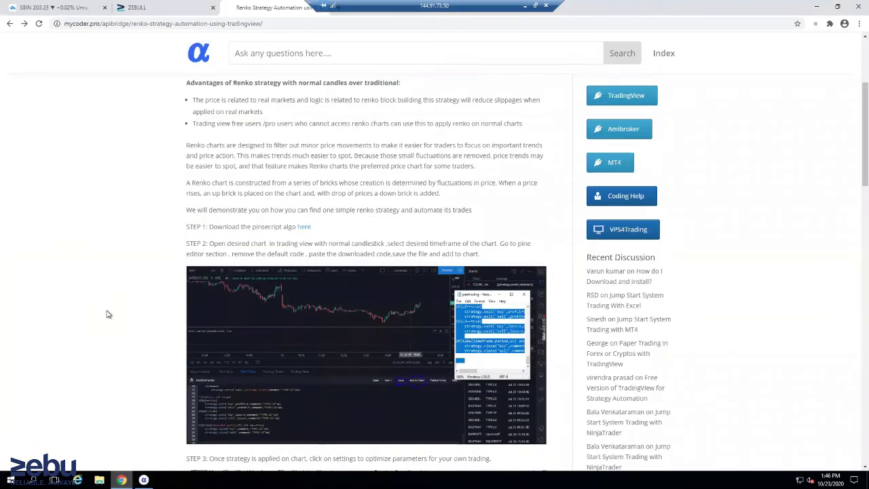
pyautogui.scroll(2, 108, 313)
pyautogui.scroll(-4, 107, 313)
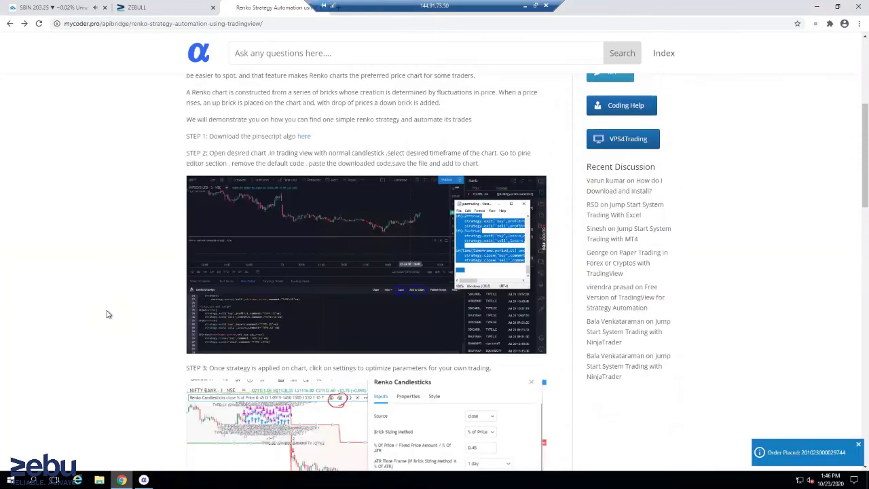
pyautogui.scroll(-2, 108, 314)
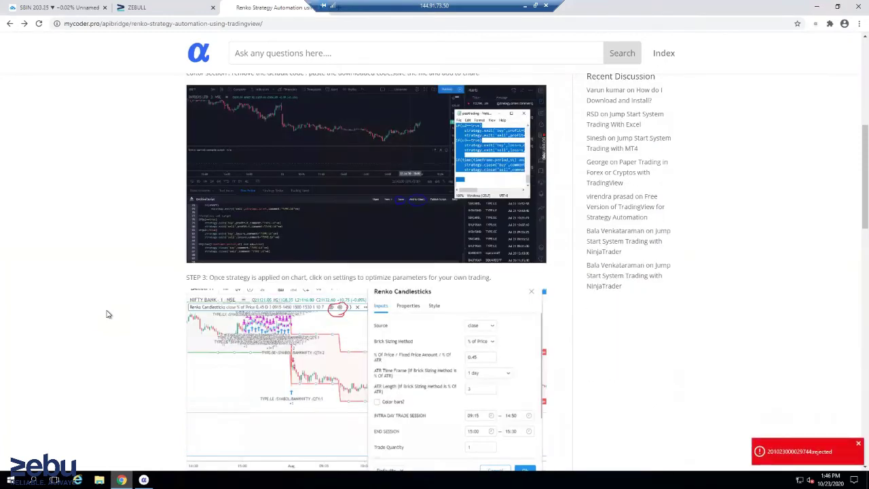
pyautogui.scroll(-3, 107, 313)
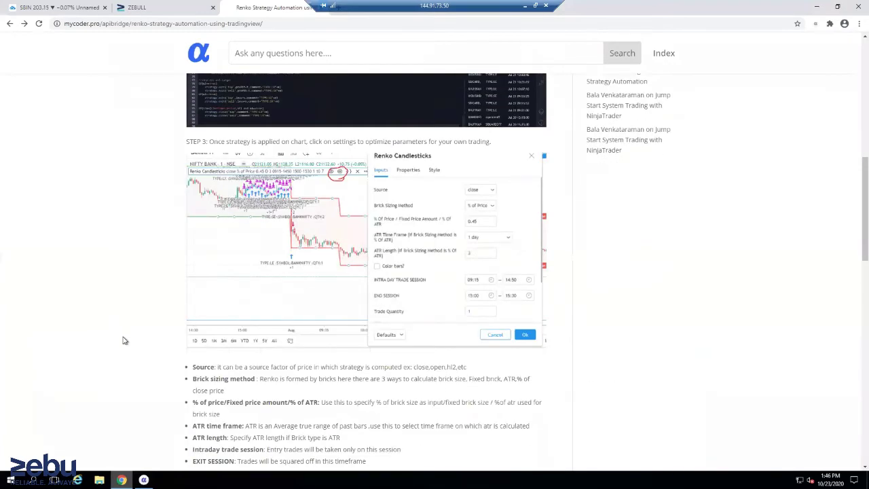
pyautogui.scroll(-1, 125, 338)
pyautogui.scroll(-1, 125, 339)
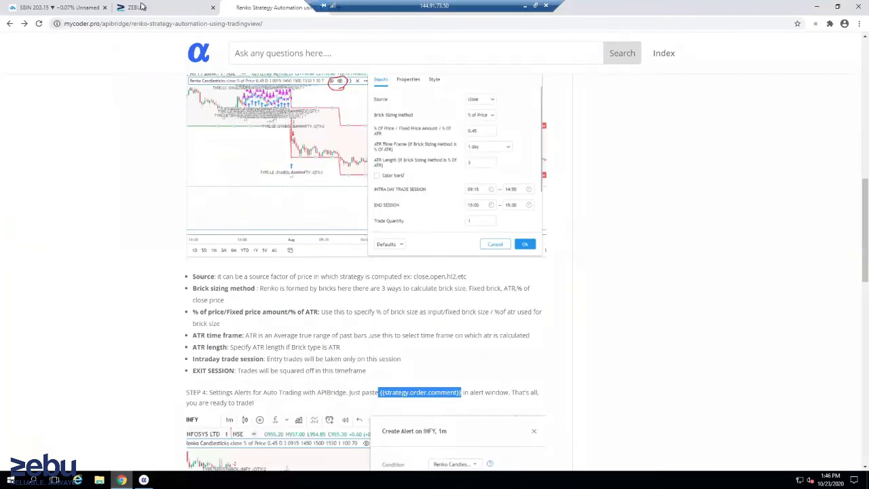
pyautogui.click(9, 23)
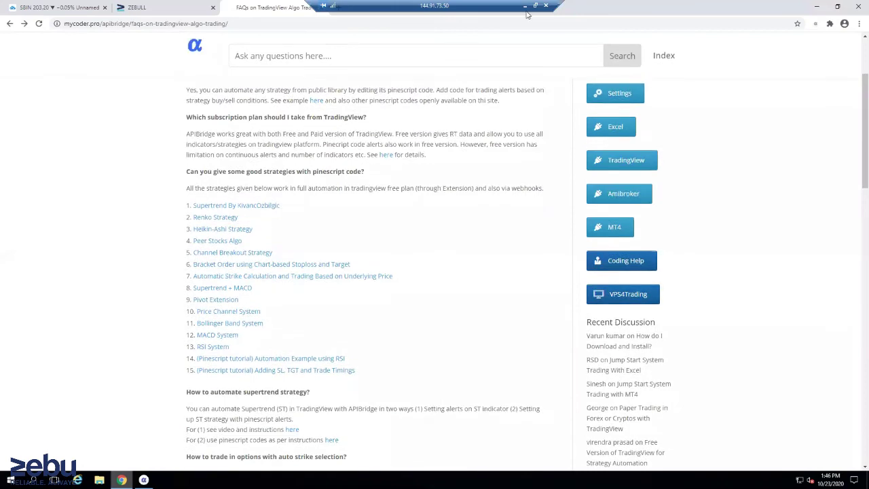
# Minimize the remote desktop and view the order management settings table for different strategies in the PDF presentation
pyautogui.click(526, 7)
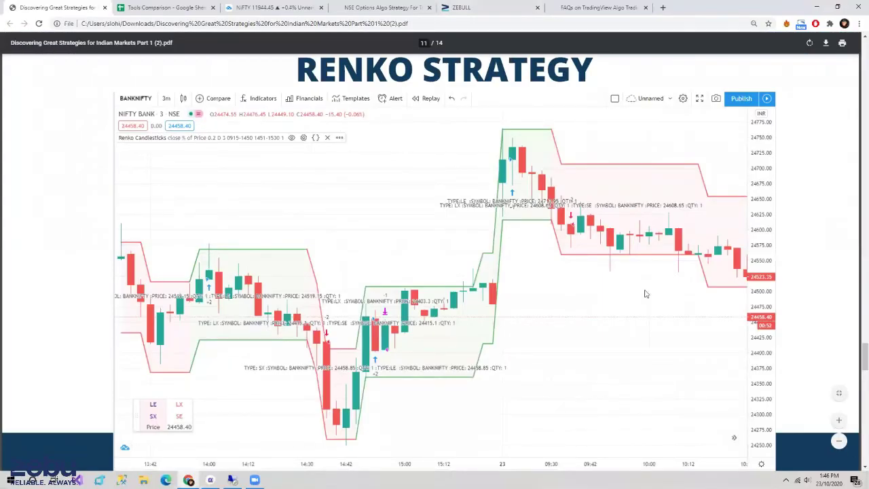
pyautogui.scroll(-1, 199, 286)
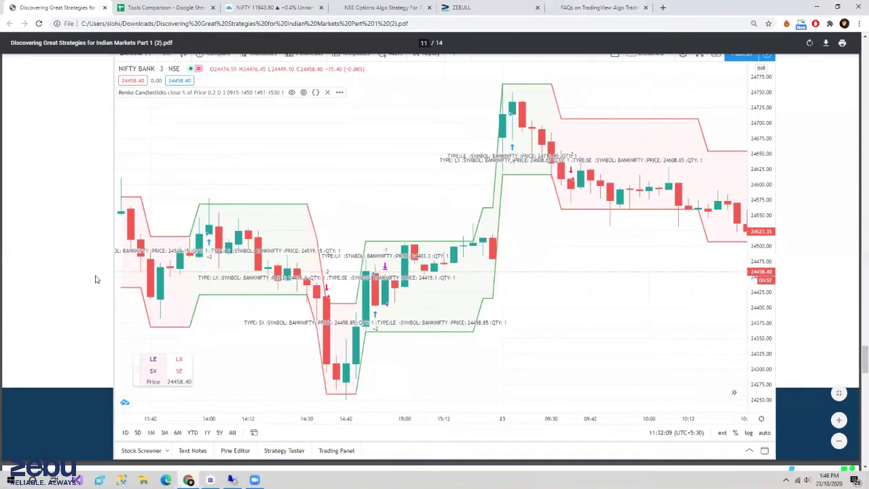
pyautogui.scroll(-2, 96, 279)
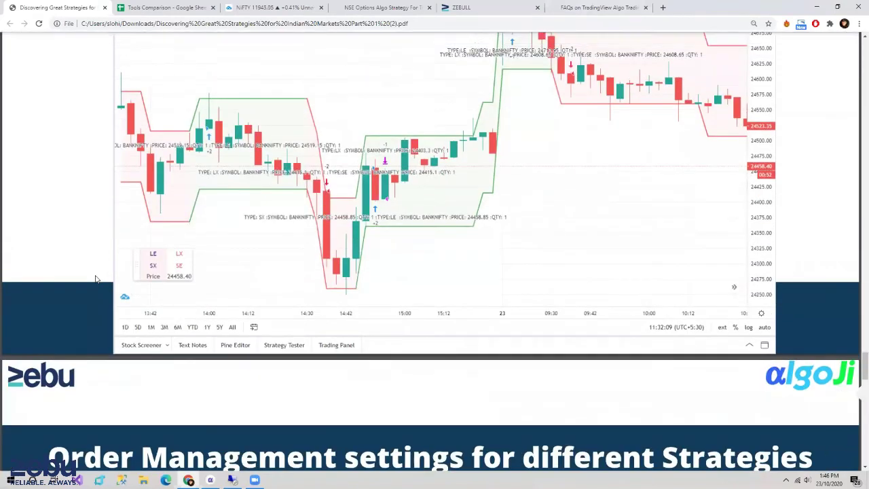
pyautogui.scroll(-4, 96, 279)
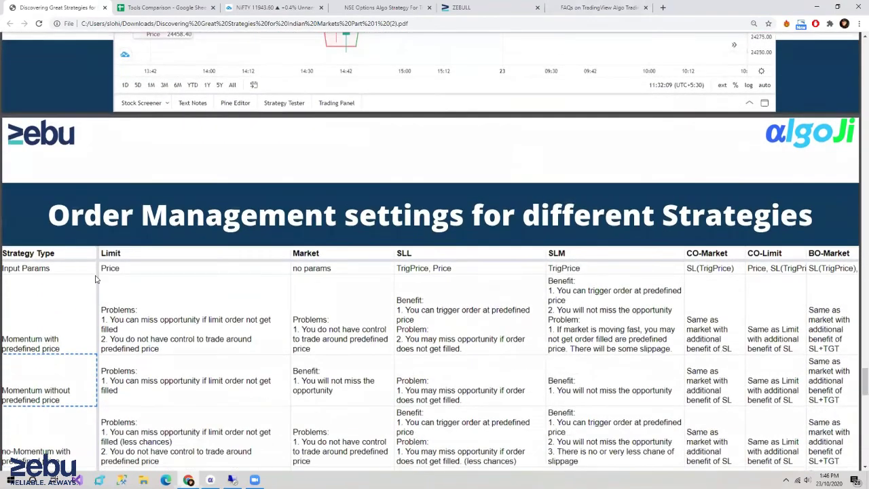
pyautogui.scroll(-2, 95, 278)
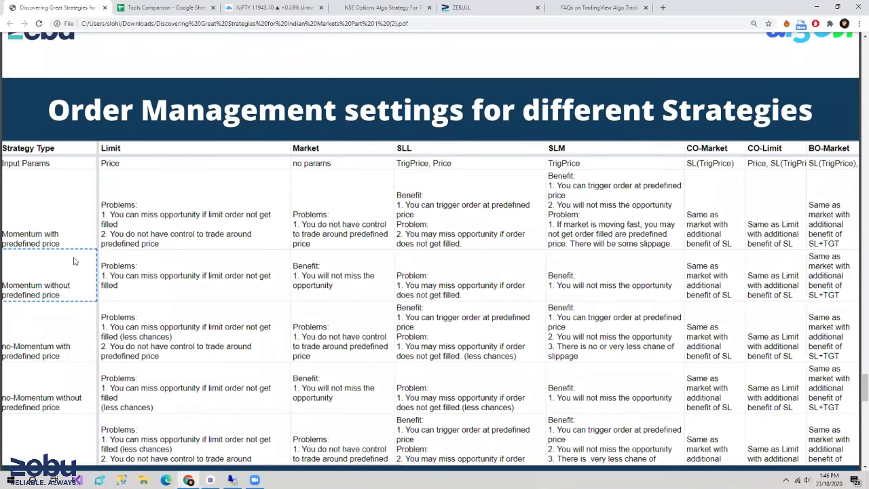
pyautogui.scroll(-1, 74, 279)
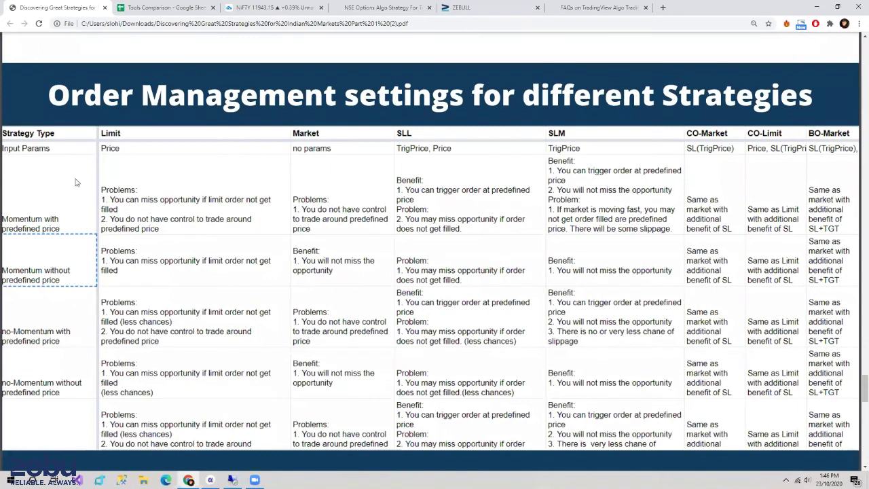
# Switch to the Tools Comparison spreadsheet and examine the Supertrend strategy's type on the TV Strategies sheet
pyautogui.click(175, 7)
pyautogui.click(70, 224)
pyautogui.click(88, 197)
pyautogui.click(61, 312)
pyautogui.click(115, 288)
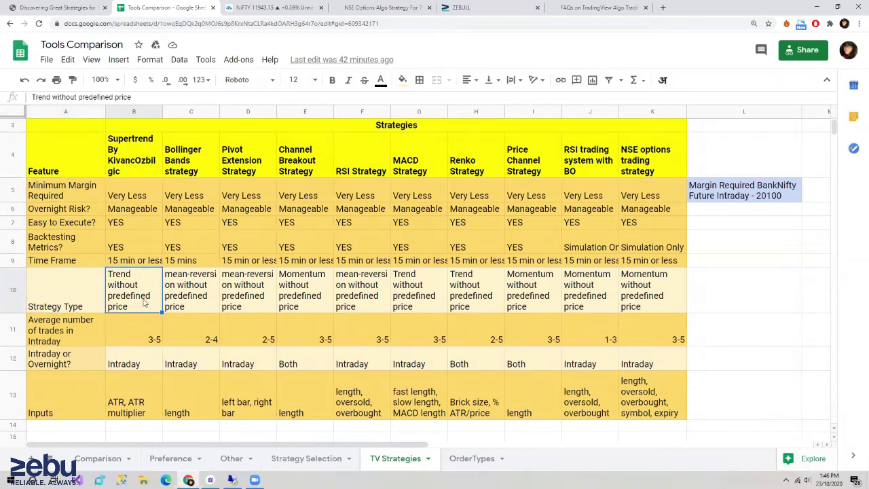
pyautogui.click(138, 150)
pyautogui.click(125, 291)
# View the OrderTypes sheet in full screen and examine the order types compared for each strategy type
pyautogui.click(462, 460)
pyautogui.click(380, 460)
pyautogui.click(475, 460)
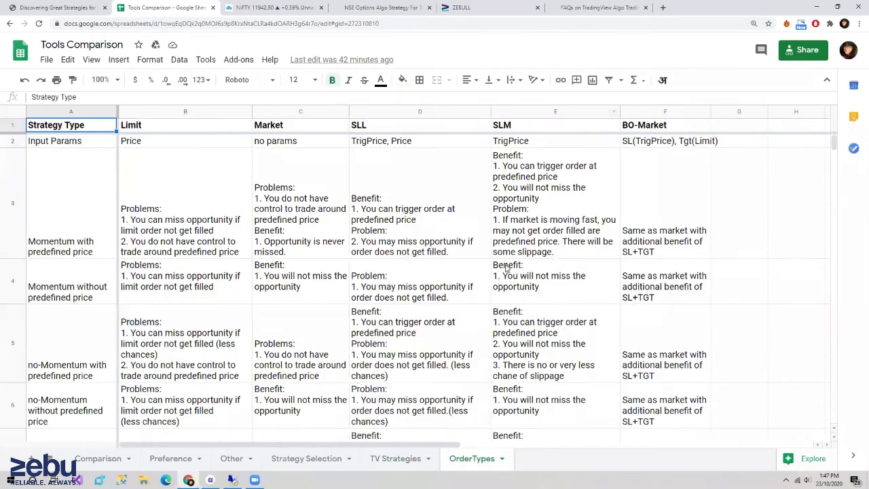
pyautogui.press('F11')
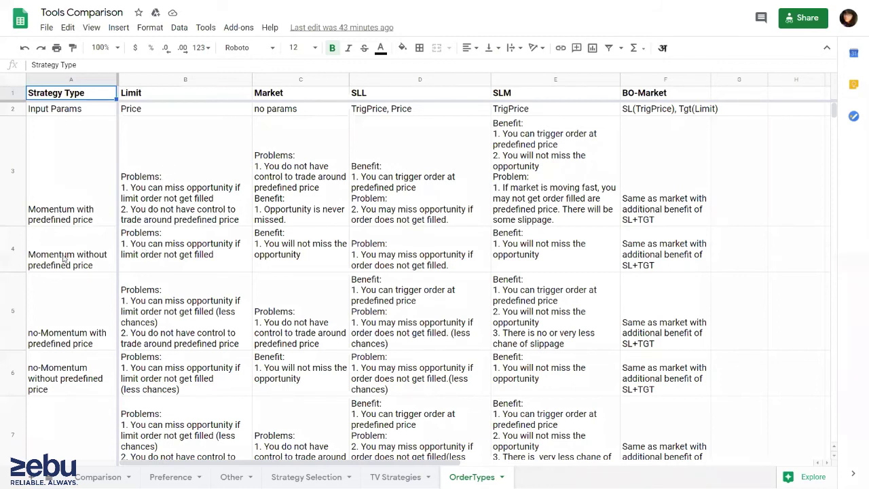
pyautogui.scroll(-1, 95, 251)
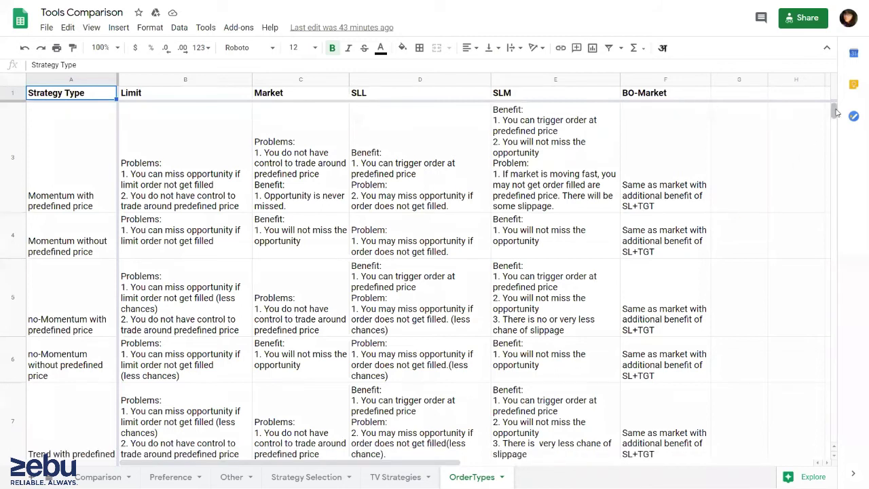
# Locate the row for the "Trend without predefined price" strategy type on the OrderTypes sheet
pyautogui.moveTo(834, 114)
pyautogui.mouseDown()
pyautogui.moveTo(836, 139)
pyautogui.moveTo(834, 104)
pyautogui.mouseUp()
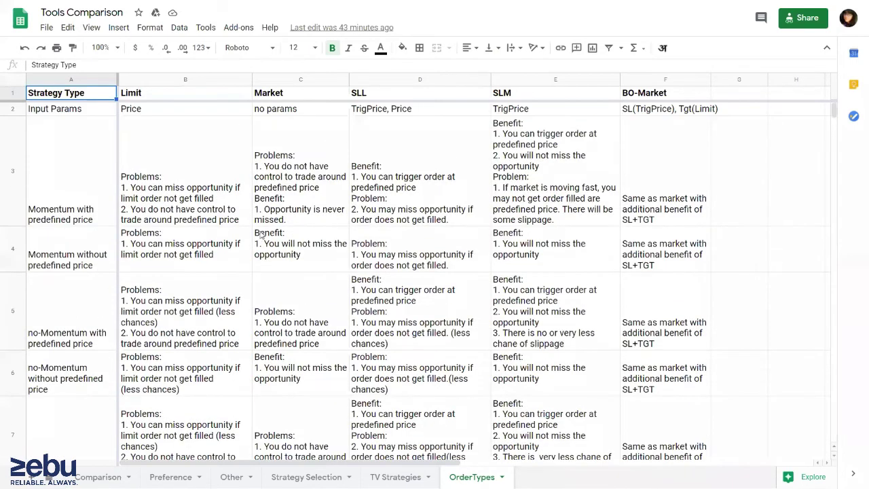
pyautogui.click(100, 211)
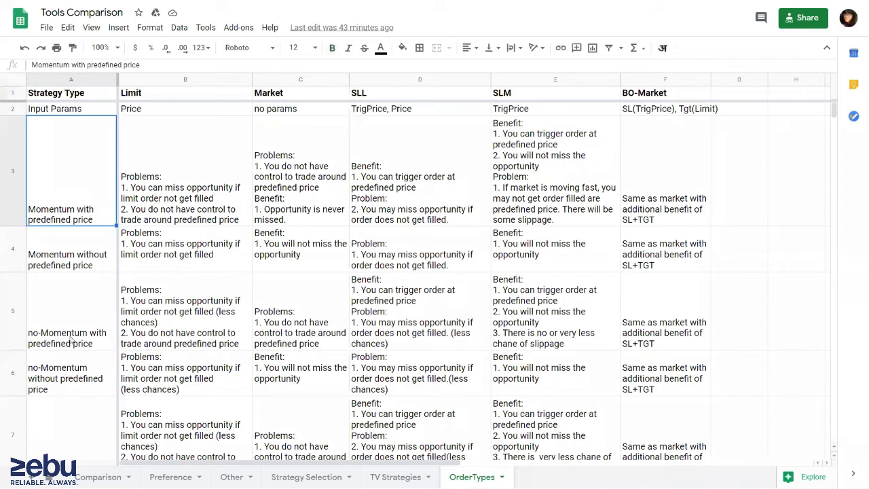
pyautogui.click(64, 417)
pyautogui.scroll(-2, 101, 301)
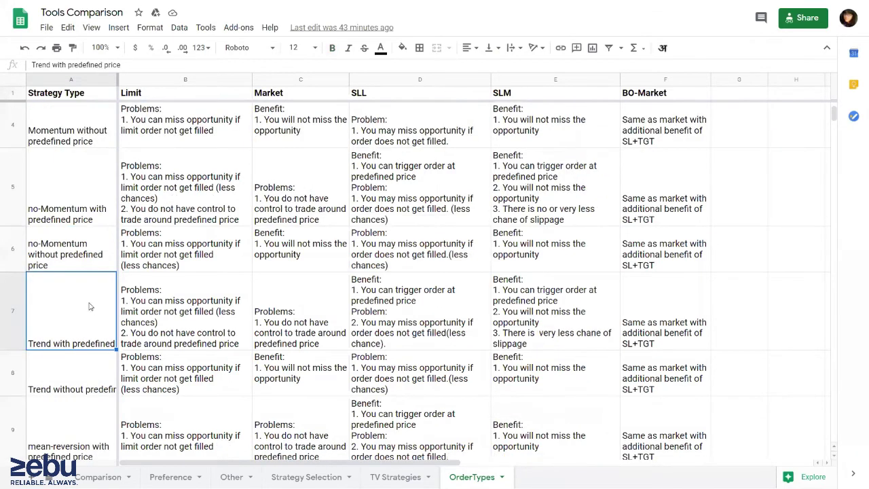
pyautogui.click(56, 391)
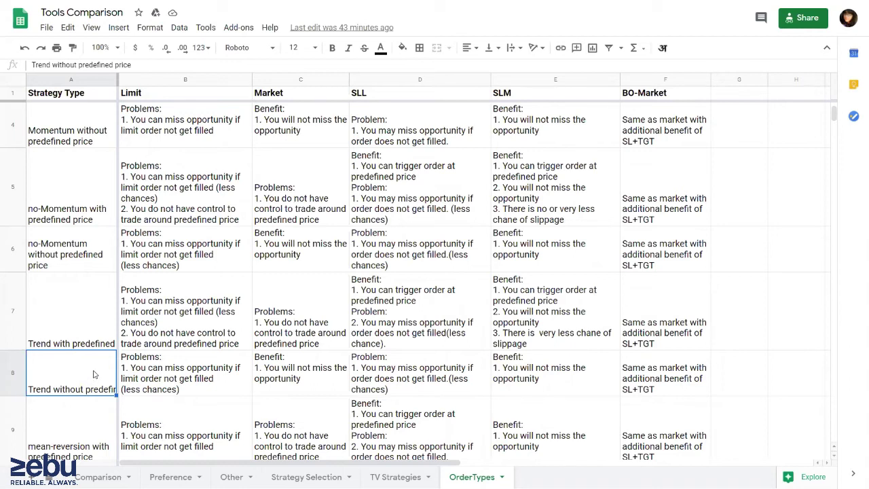
# Examine the Limit, Market, SLL, SLM and BO-Market notes for the "Trend without predefined price" strategy type
pyautogui.click(145, 372)
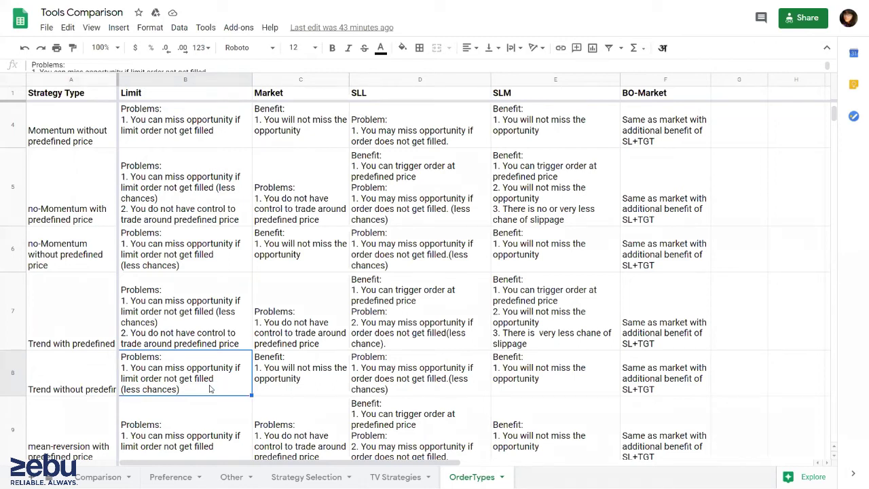
pyautogui.click(288, 385)
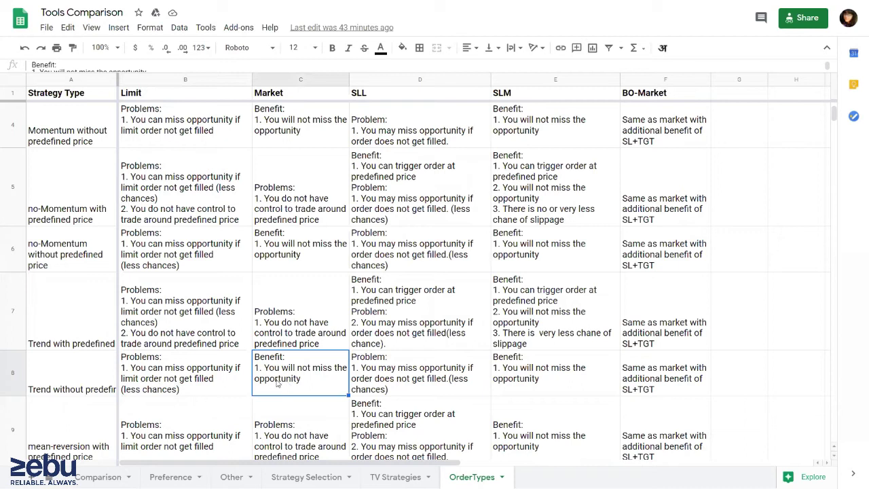
pyautogui.click(417, 372)
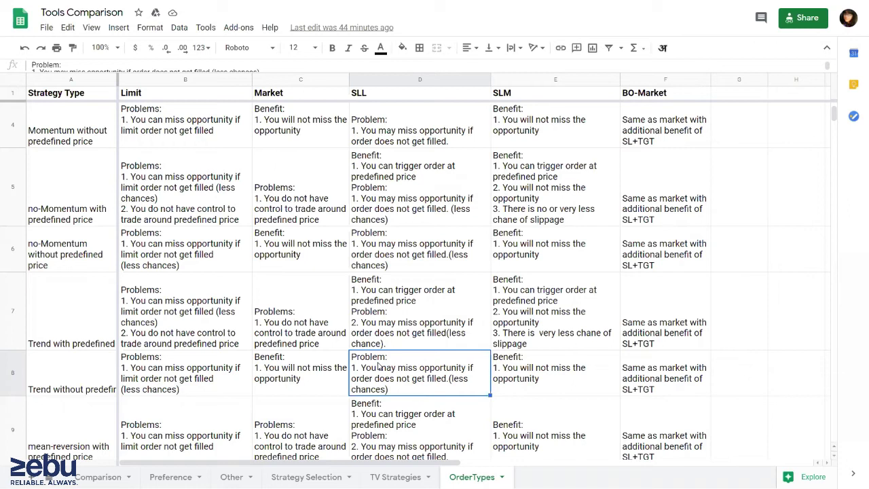
pyautogui.click(522, 377)
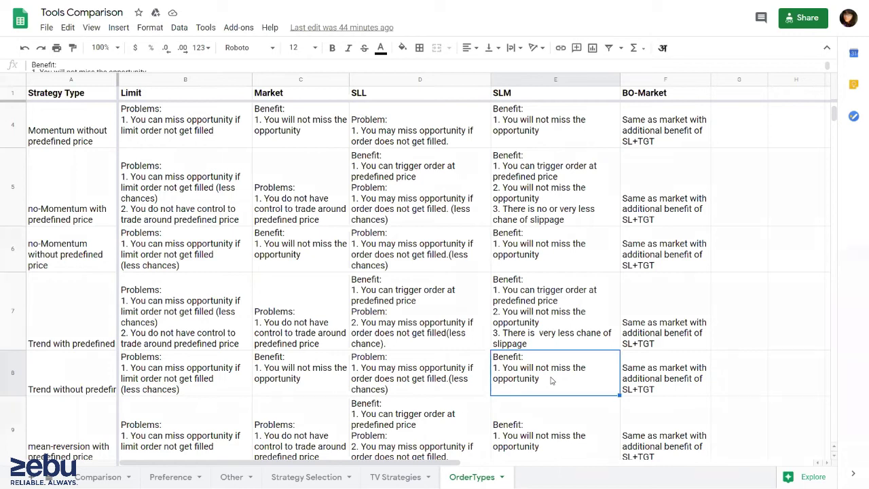
pyautogui.click(657, 371)
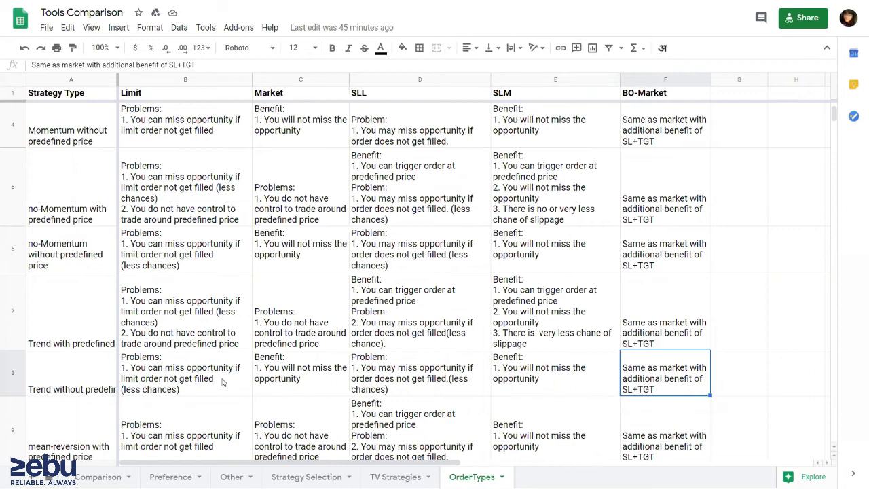
pyautogui.click(157, 373)
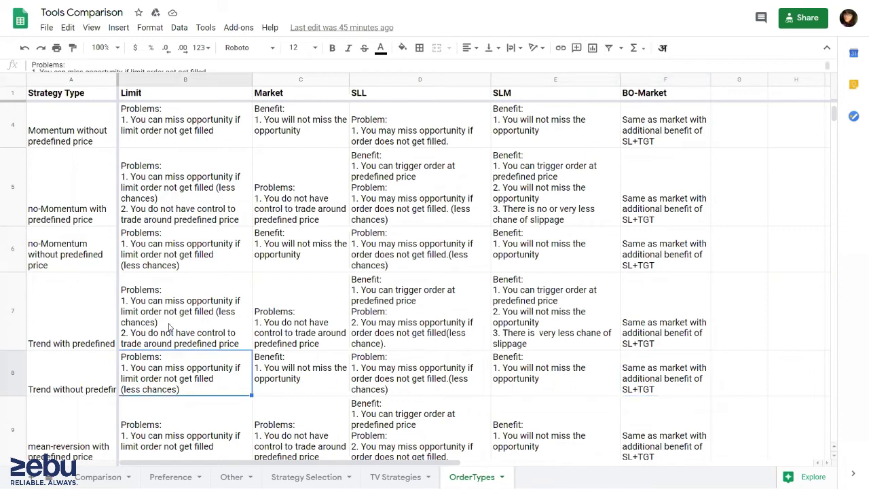
pyautogui.scroll(3, 164, 327)
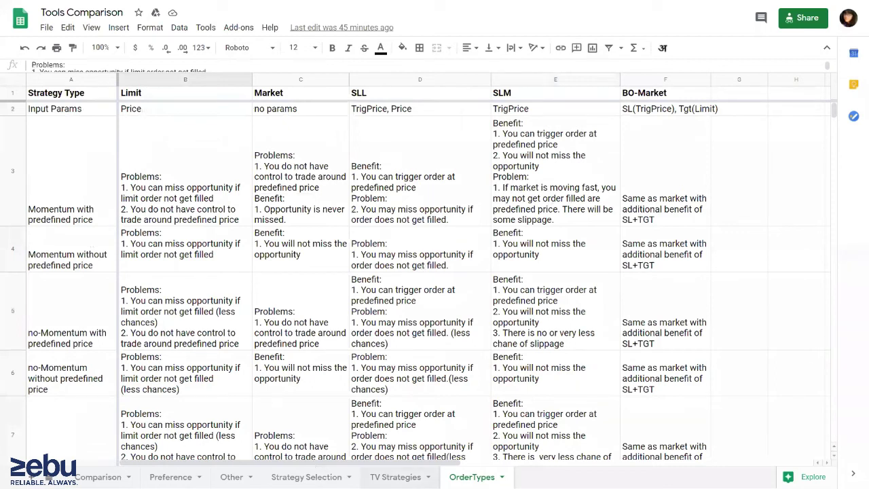
# Check the strategy type of the Channel Breakout Strategy on the TV Strategies sheet
pyautogui.click(397, 478)
pyautogui.click(191, 268)
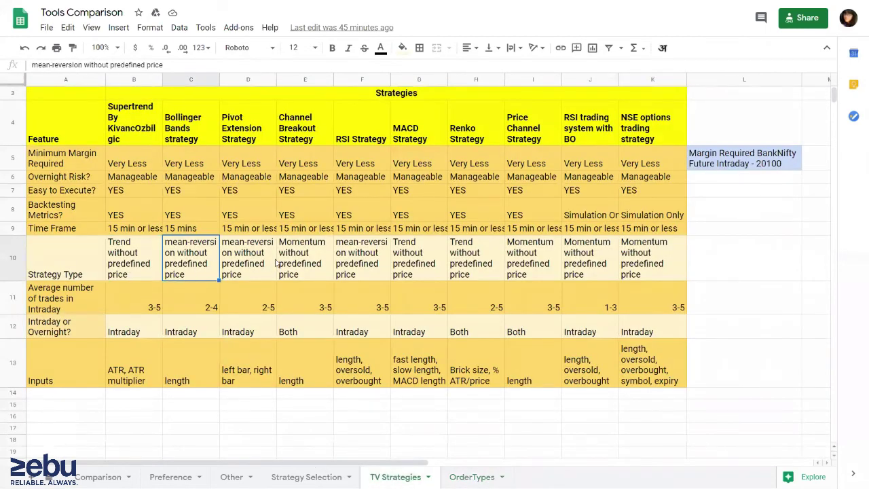
pyautogui.click(301, 262)
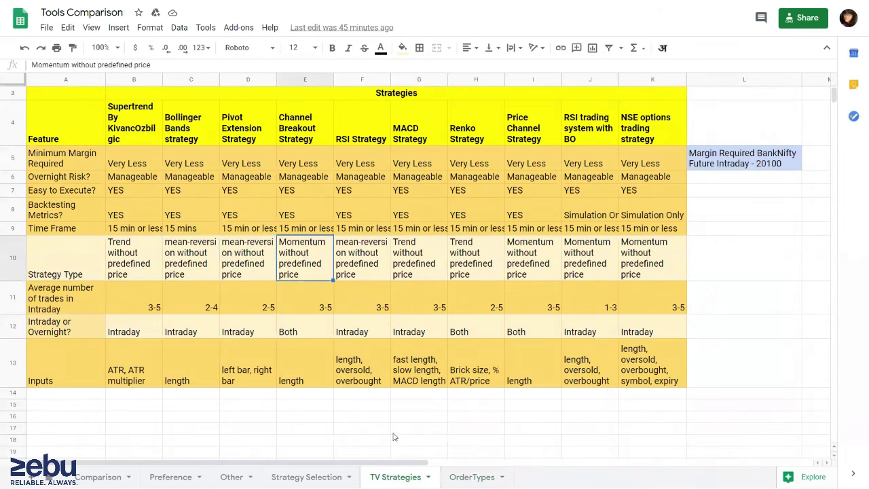
pyautogui.click(472, 477)
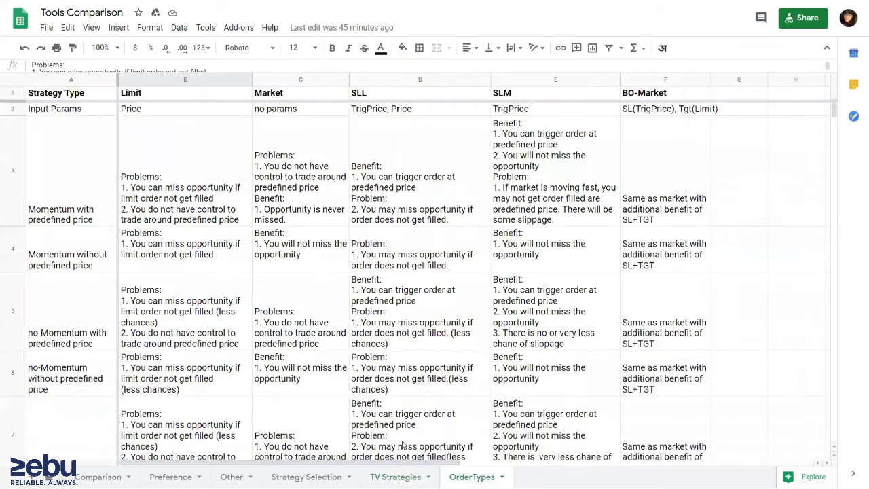
pyautogui.click(396, 478)
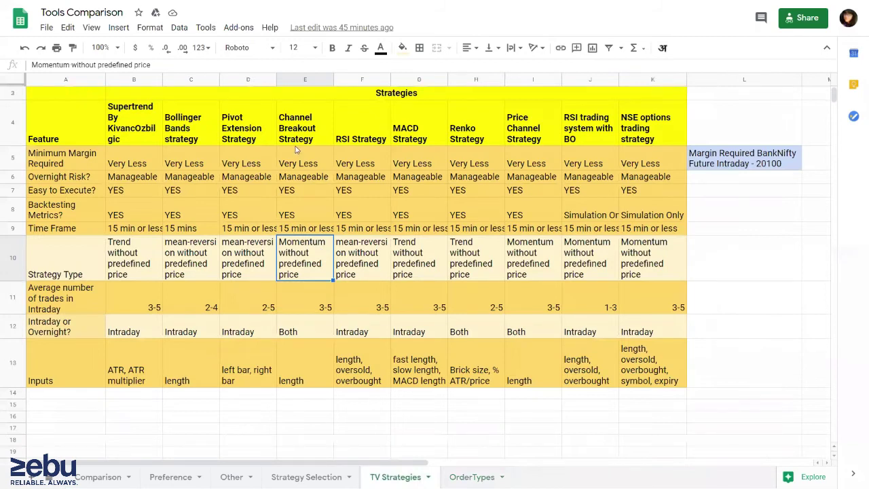
# Examine the Limit, Market, SLL and SLM notes for "Momentum without predefined price" on the OrderTypes sheet
pyautogui.hotkey('ctrl', 'shift', 'pagedown')
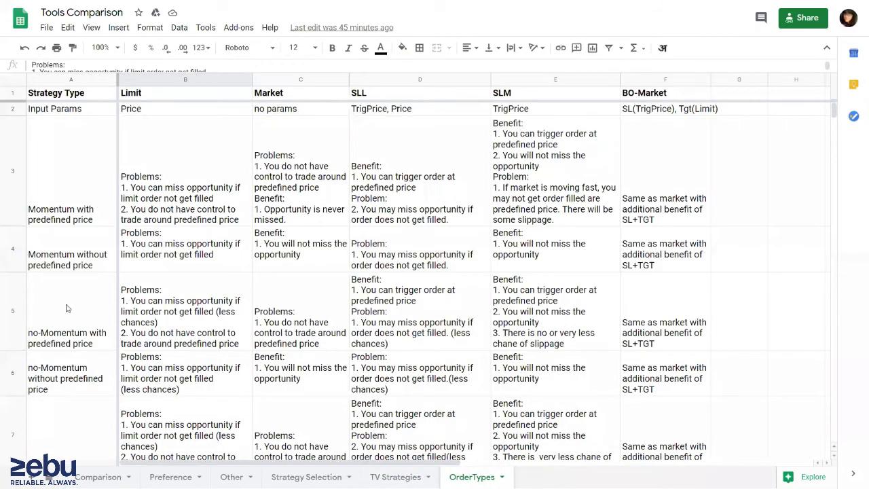
pyautogui.click(63, 256)
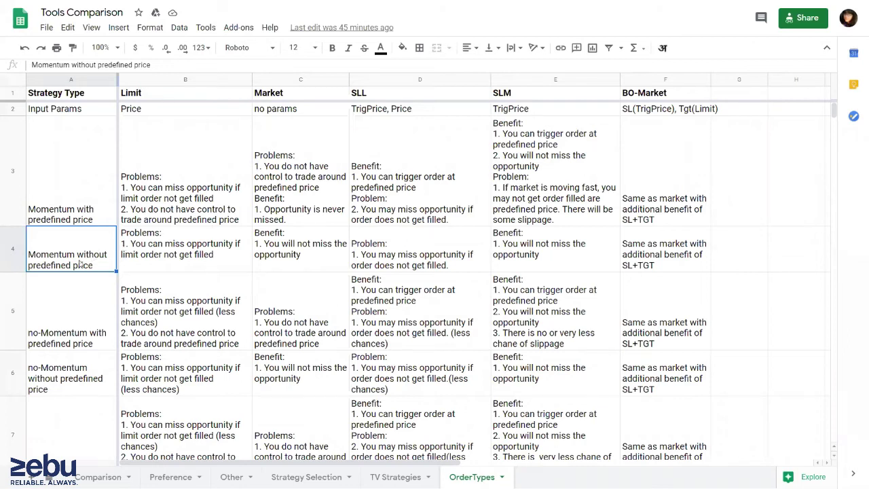
pyautogui.click(132, 268)
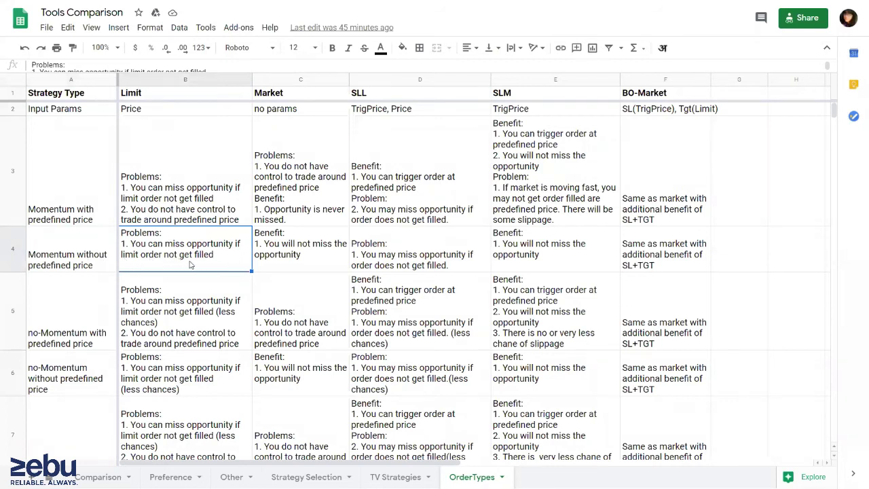
pyautogui.click(97, 263)
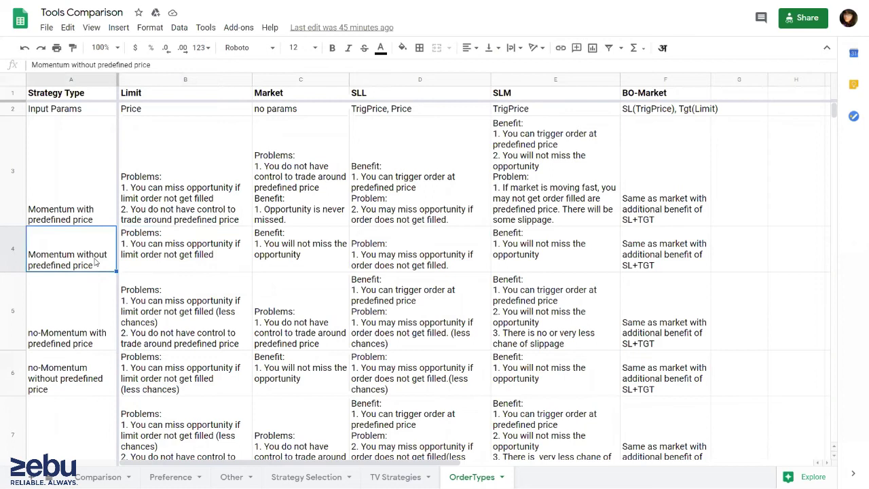
pyautogui.click(153, 263)
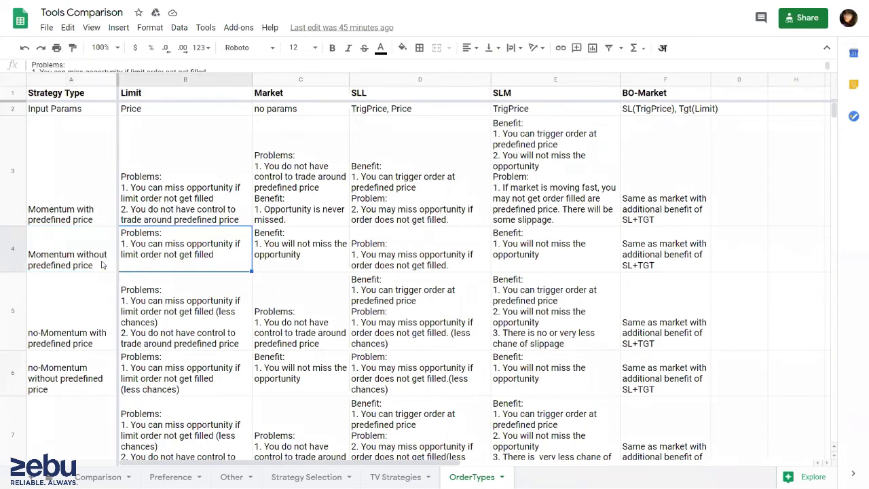
pyautogui.click(102, 265)
pyautogui.click(154, 264)
pyautogui.click(277, 257)
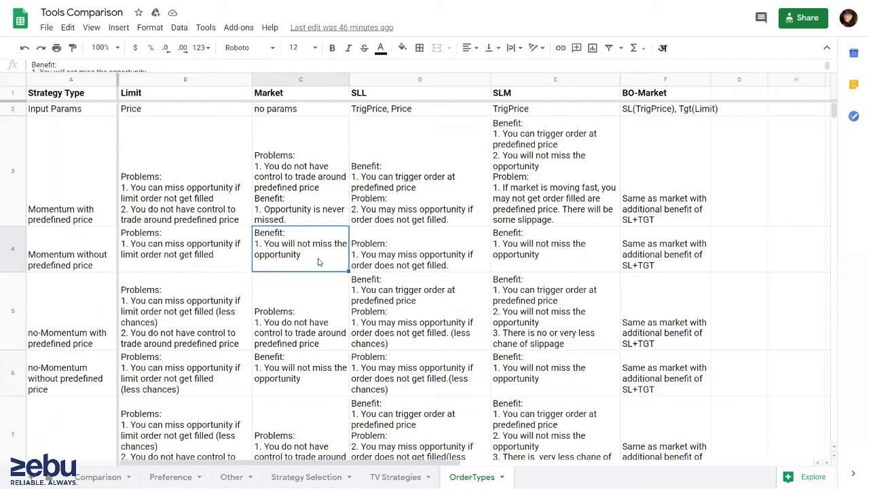
pyautogui.click(399, 257)
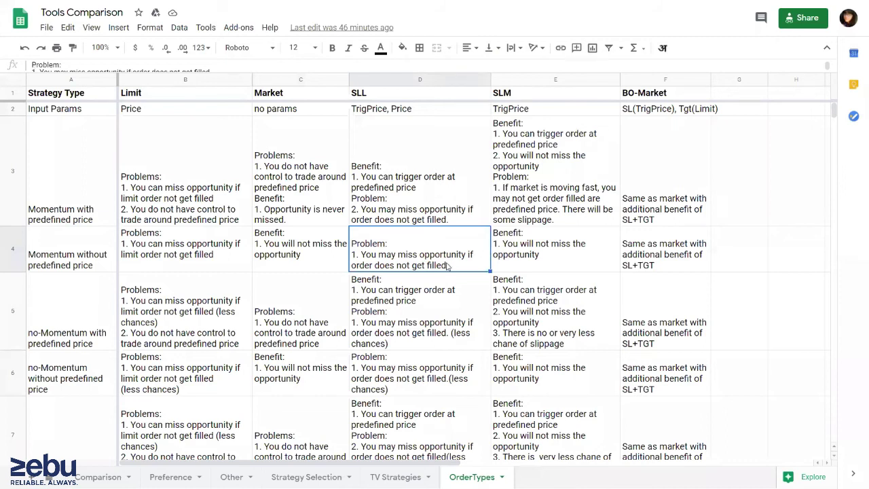
pyautogui.click(515, 262)
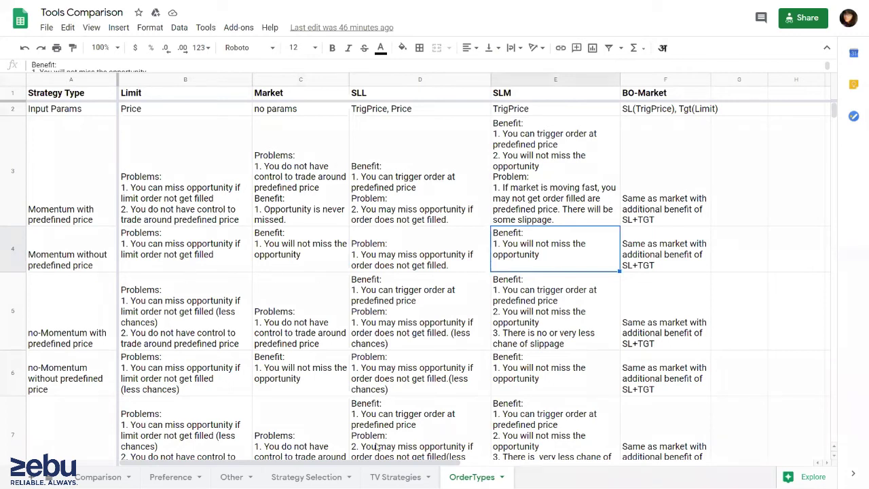
# Check the strategy type of the Bollinger Bands strategy on the TV Strategies sheet
pyautogui.click(395, 477)
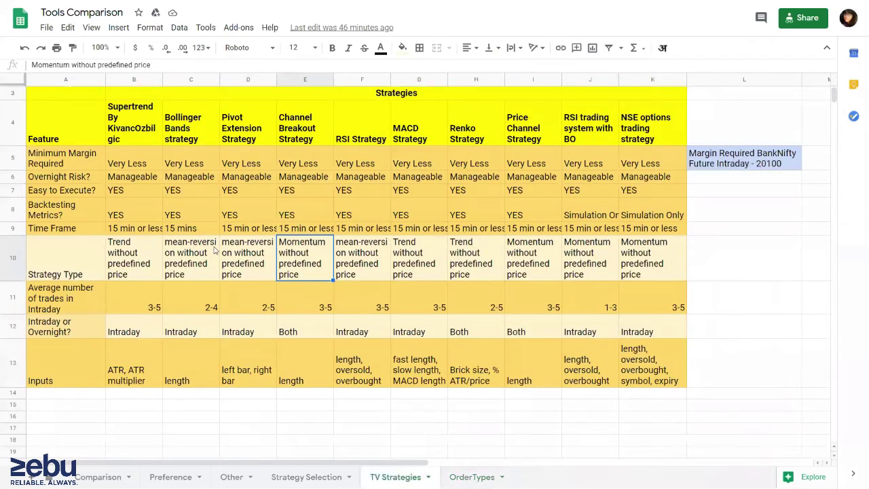
pyautogui.click(192, 262)
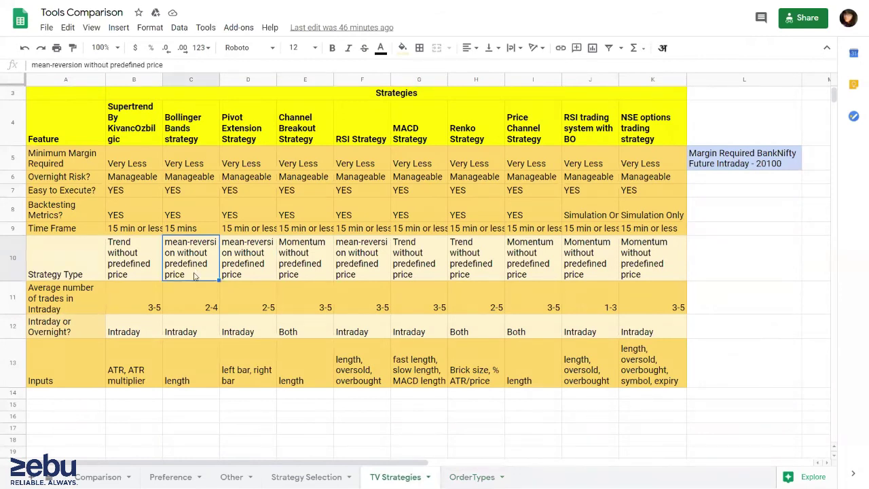
pyautogui.click(180, 133)
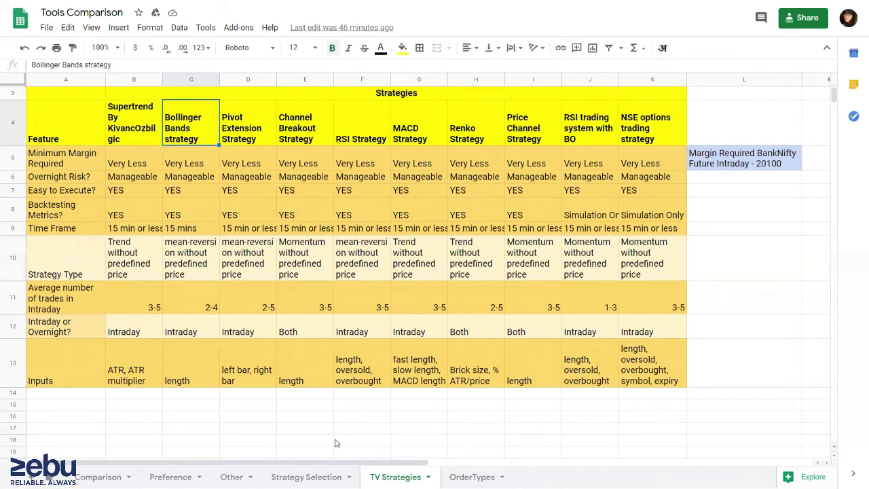
# Go back to the OrderTypes sheet and find the "mean-reversion without predefined price" row
pyautogui.click(475, 477)
pyautogui.scroll(-5, 65, 370)
pyautogui.scroll(1, 62, 380)
pyautogui.click(61, 392)
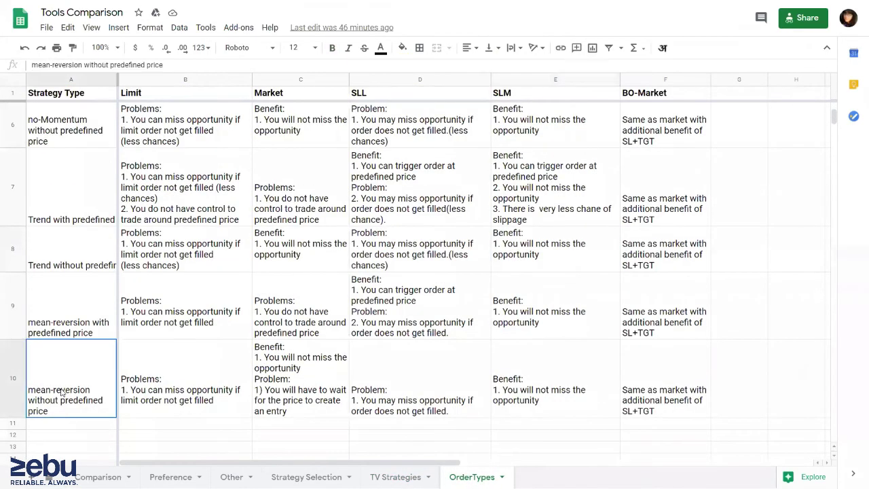
# Examine the Limit, Market, SLL and SLM notes for the "mean-reversion without predefined price" strategy type
pyautogui.click(178, 392)
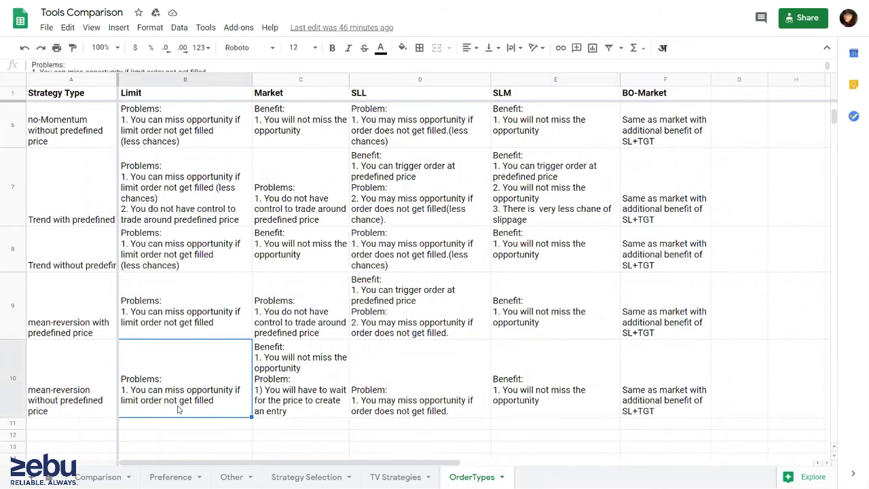
pyautogui.click(306, 379)
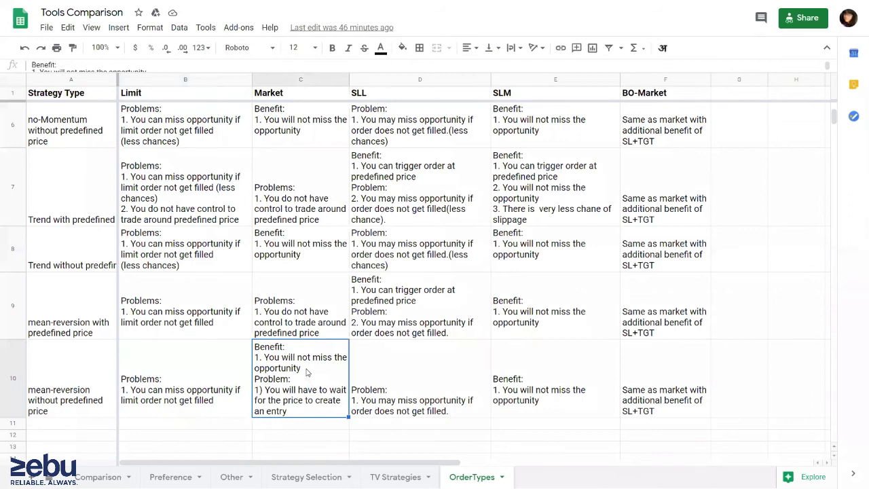
pyautogui.doubleClick(289, 411)
pyautogui.click(258, 446)
pyautogui.click(273, 398)
pyautogui.click(423, 385)
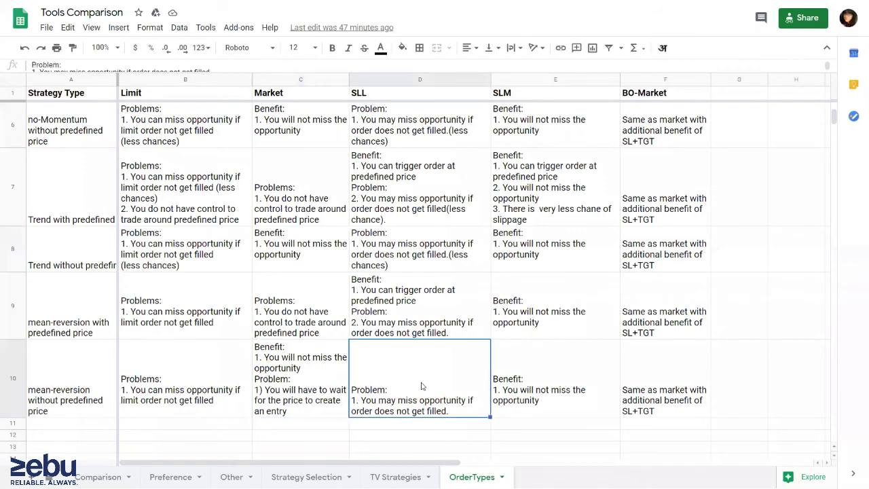
pyautogui.click(282, 406)
pyautogui.click(408, 370)
pyautogui.click(514, 382)
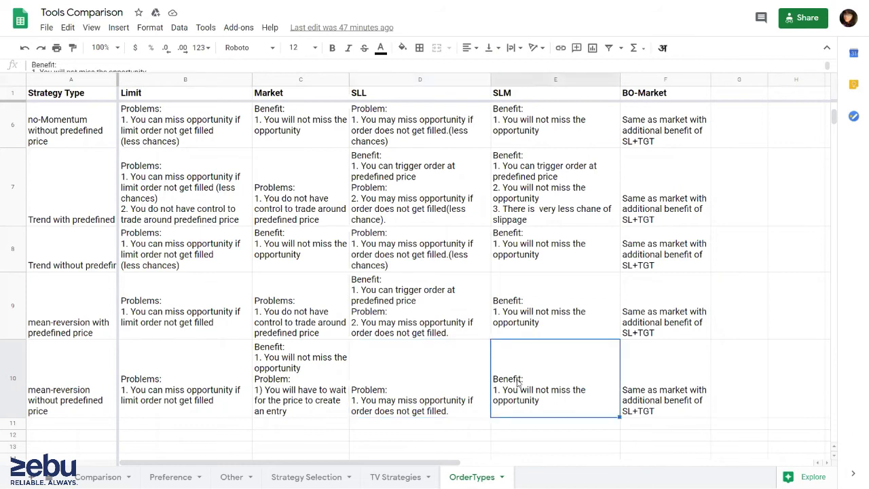
pyautogui.click(478, 402)
pyautogui.click(528, 390)
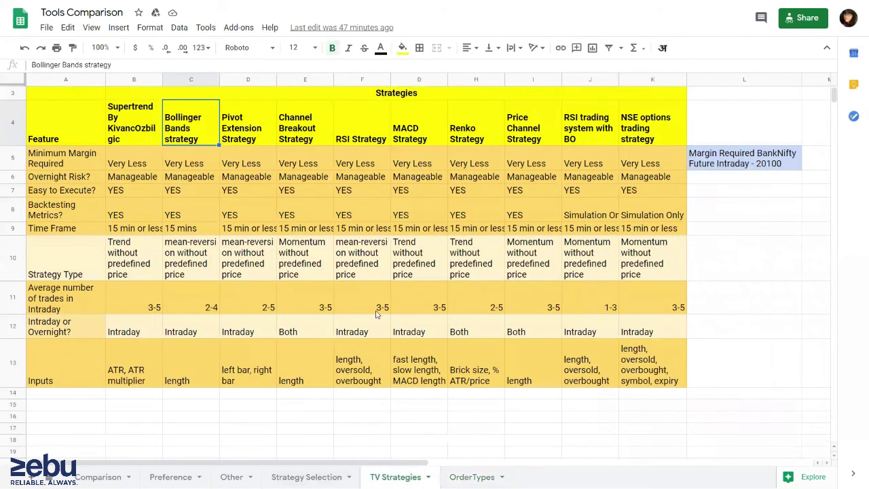
# Review the Strategy Type row on the TV Strategies sheet, then return to the momentum rows of the OrderTypes sheet
pyautogui.click(395, 477)
pyautogui.click(66, 252)
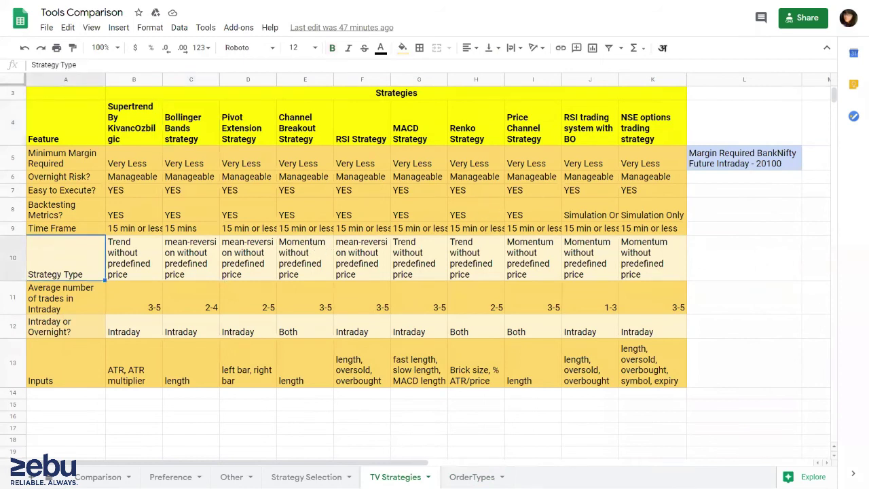
pyautogui.click(472, 477)
pyautogui.scroll(5, 172, 244)
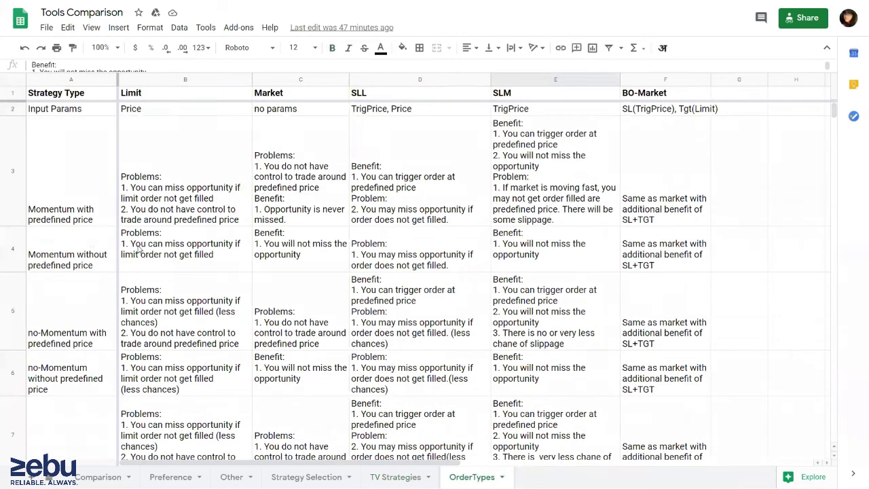
pyautogui.scroll(-1, 140, 242)
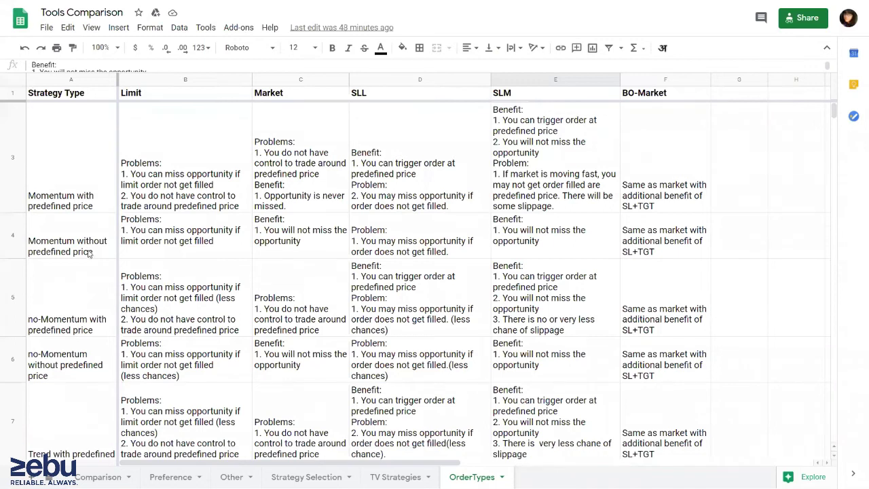
# Examine the order-type notes for "no-Momentum with predefined price" and the Limit note for "Momentum with predefined price" on the OrderTypes sheet
pyautogui.click(60, 327)
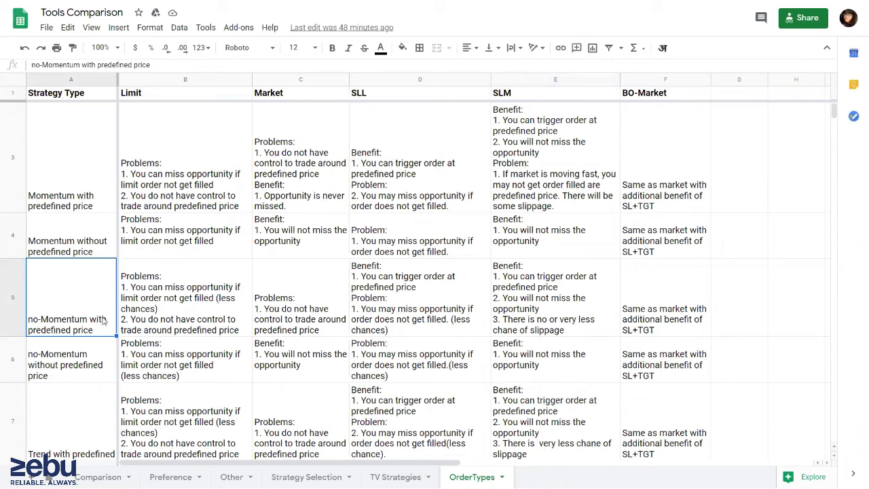
pyautogui.click(192, 312)
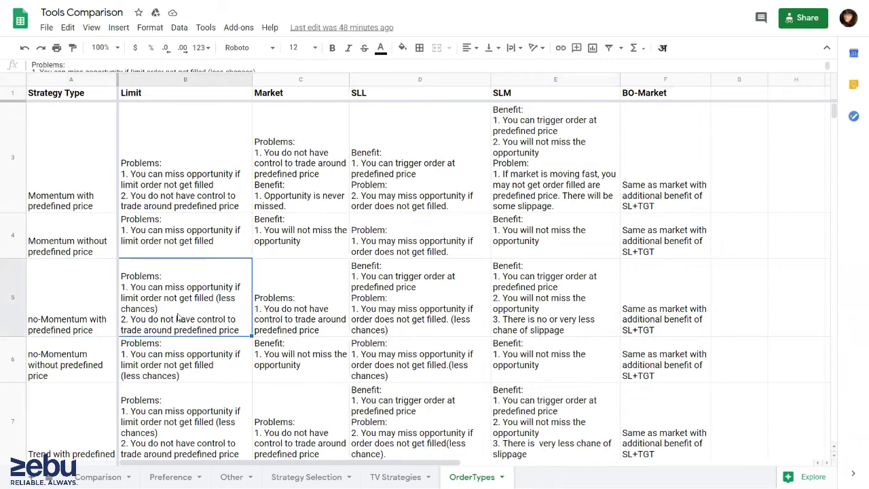
pyautogui.click(346, 314)
pyautogui.press('Right')
pyautogui.press('Right')
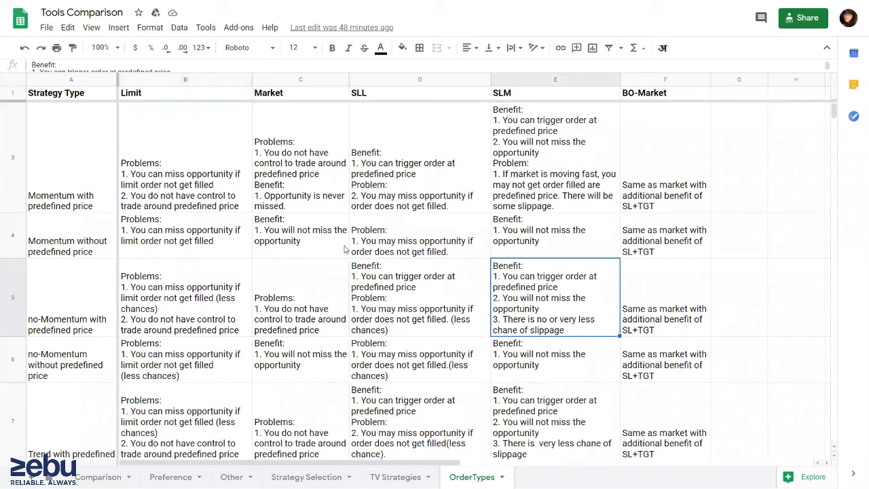
pyautogui.scroll(1, 197, 281)
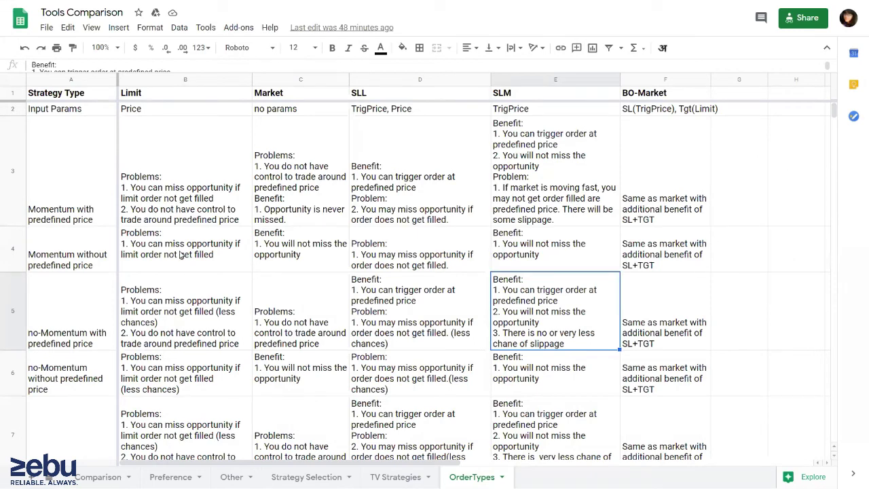
pyautogui.click(145, 212)
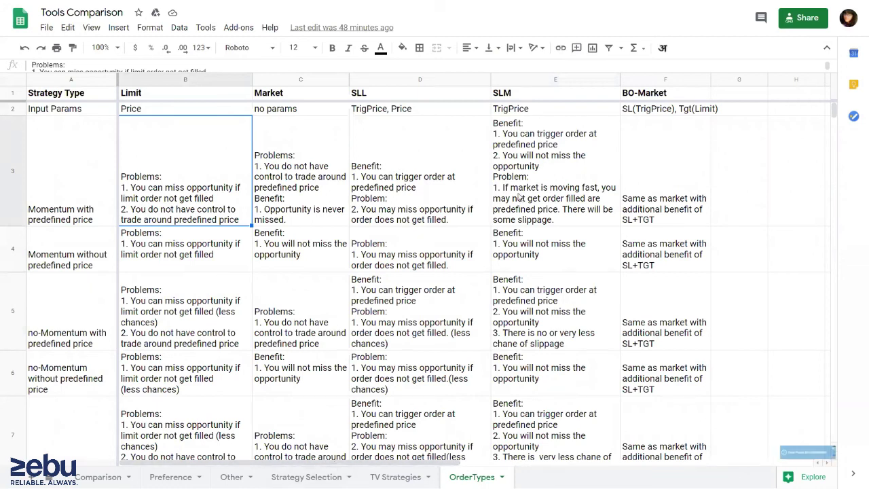
# Leave full-screen view, go to the Algo Setup slide of the strategies PDF and open its chartbridge.aliceblueonline.com signup link
pyautogui.press('F11')
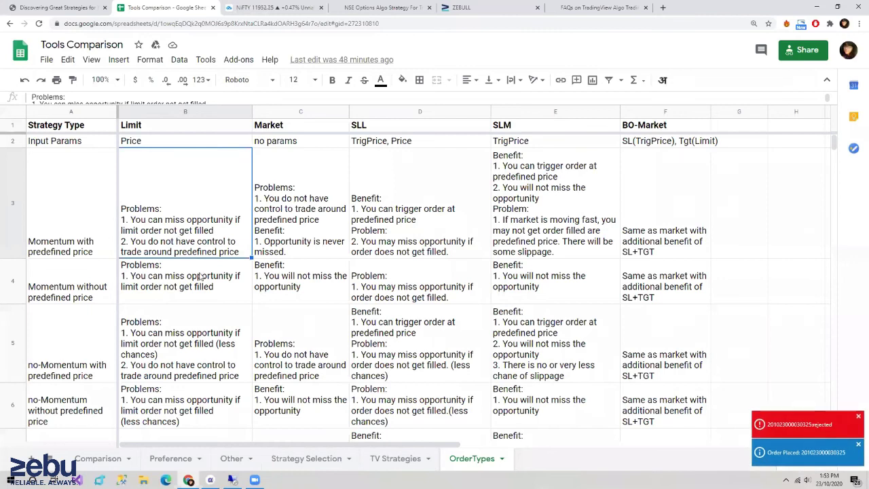
pyautogui.press('Down')
pyautogui.click(46, 6)
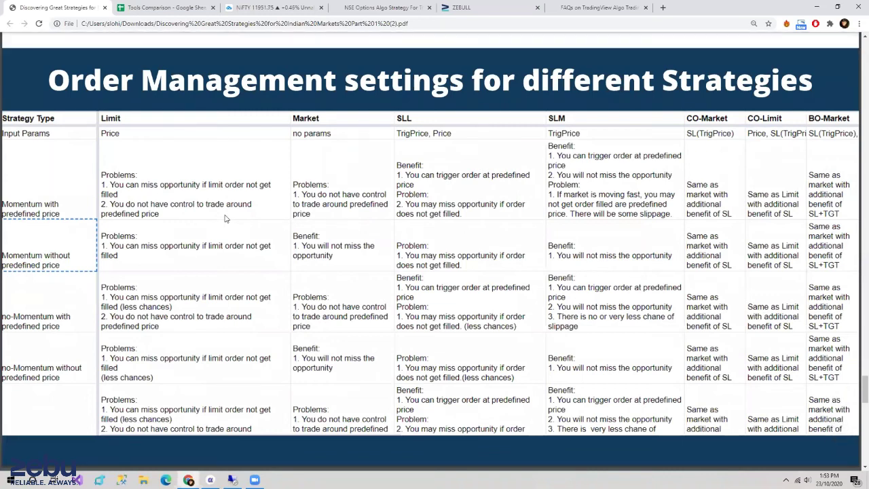
pyautogui.scroll(-3, 230, 231)
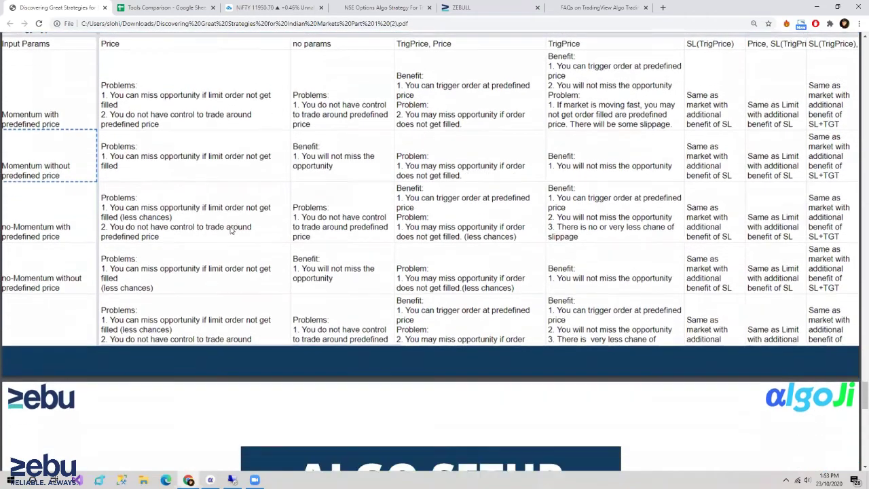
pyautogui.scroll(-4, 230, 230)
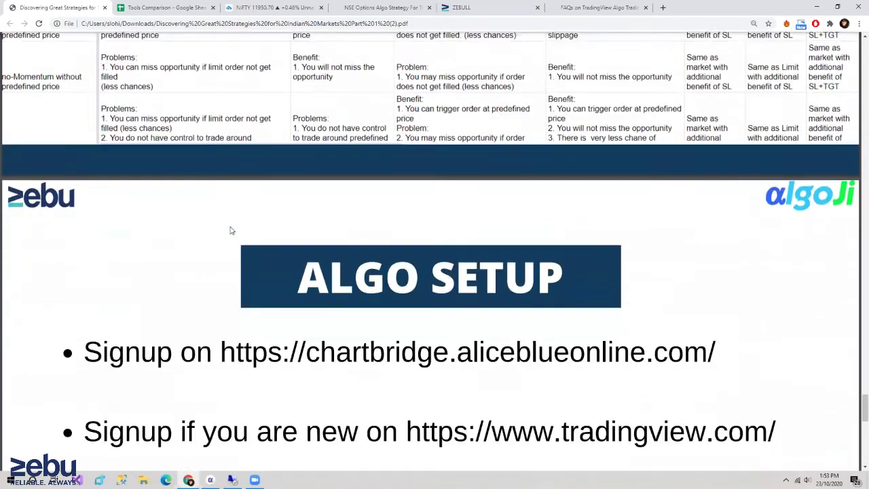
pyautogui.scroll(-1, 230, 230)
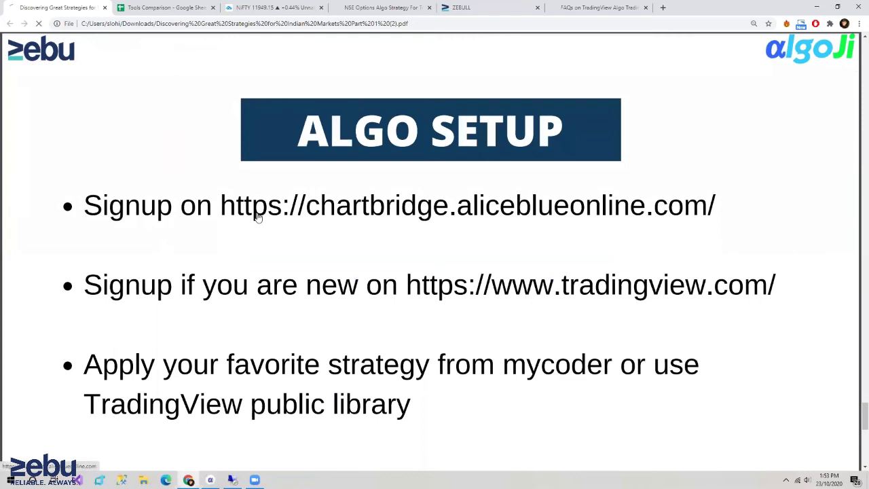
pyautogui.scroll(-3, 258, 216)
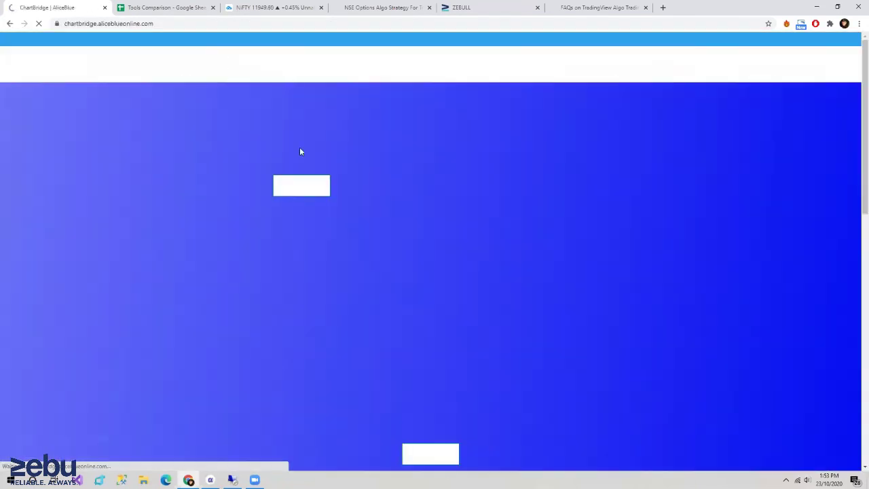
# Return from the ChartBridge site to the PDF and find its "Whole is greater than sum of parts" slide
pyautogui.click(11, 24)
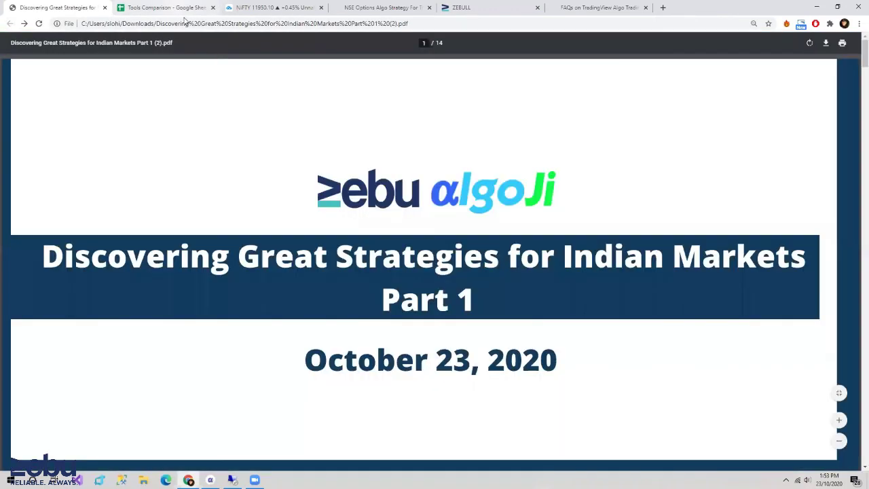
pyautogui.click(136, 8)
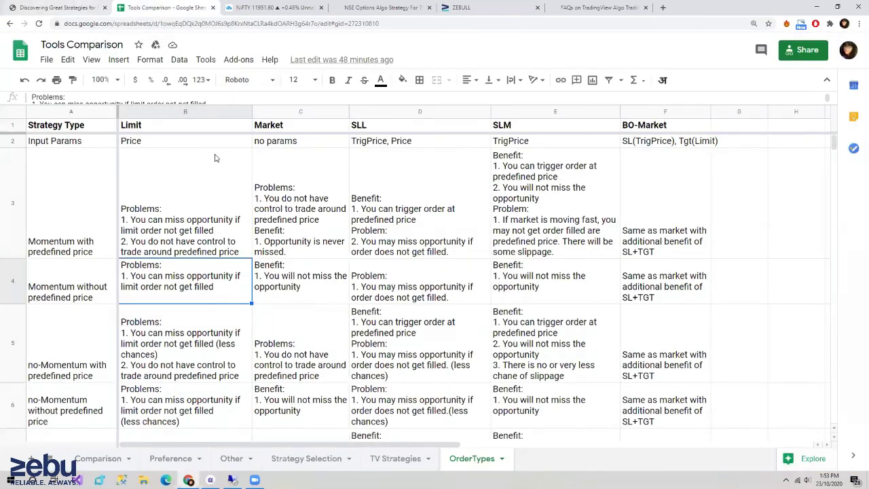
pyautogui.click(76, 7)
pyautogui.scroll(-10, 856, 70)
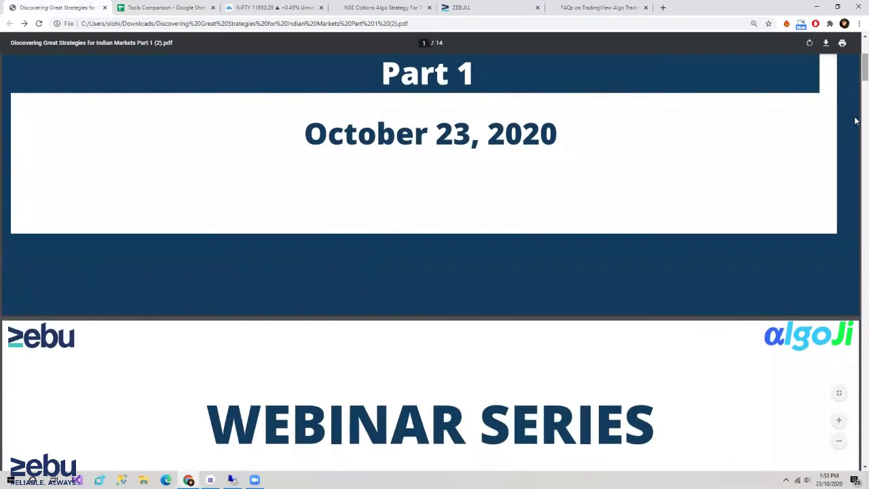
pyautogui.scroll(-5, 856, 148)
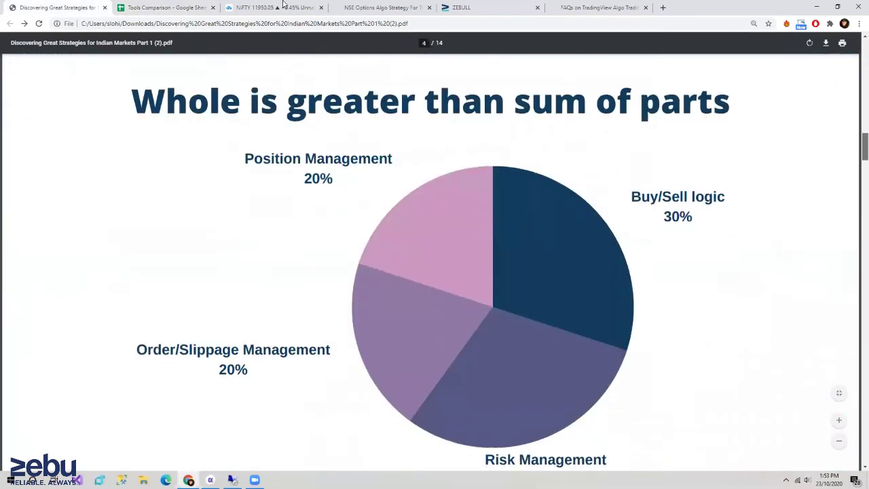
# Dismiss the alert on the TradingView NIFTY chart, then review the strategy's signals there and the order log in Zebull APIBridge
pyautogui.hotkey('ctrl', '3')
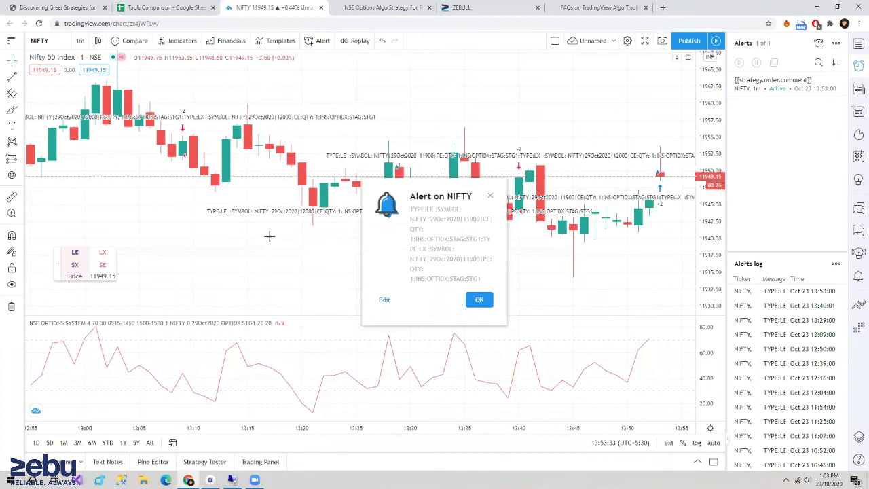
pyautogui.scroll(-1, 267, 234)
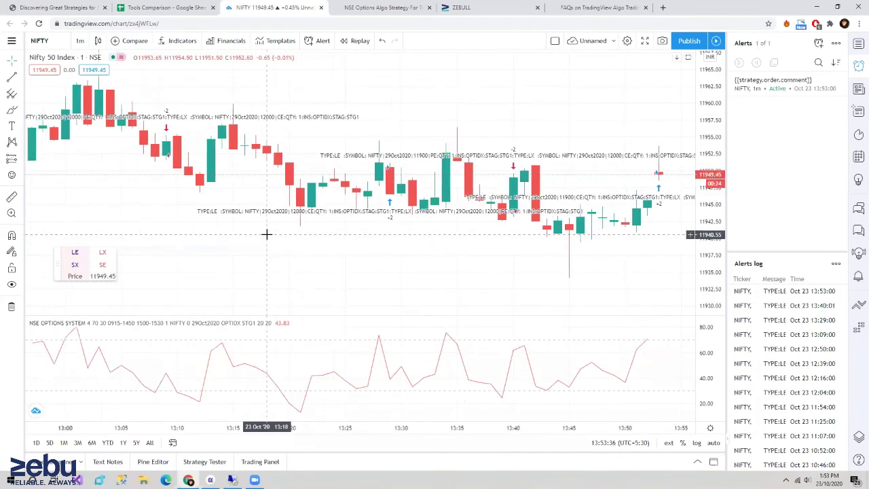
pyautogui.scroll(-1, 267, 234)
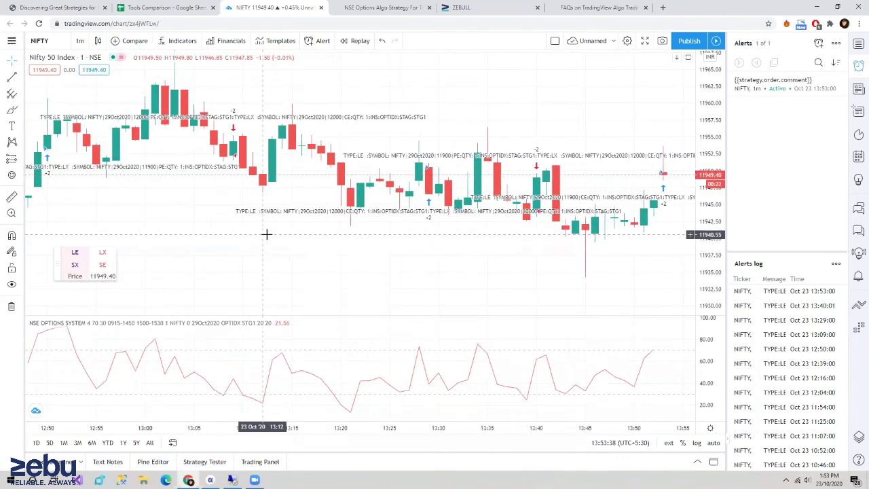
pyautogui.scroll(-1, 267, 234)
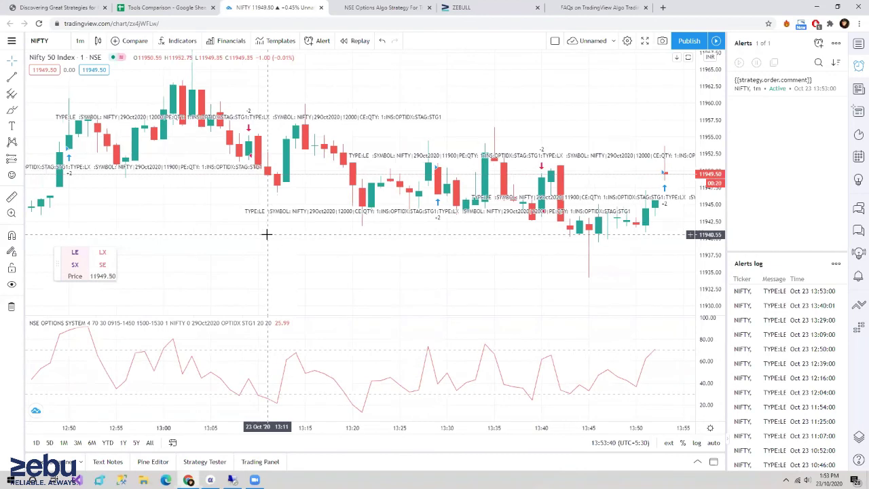
pyautogui.scroll(-2, 267, 235)
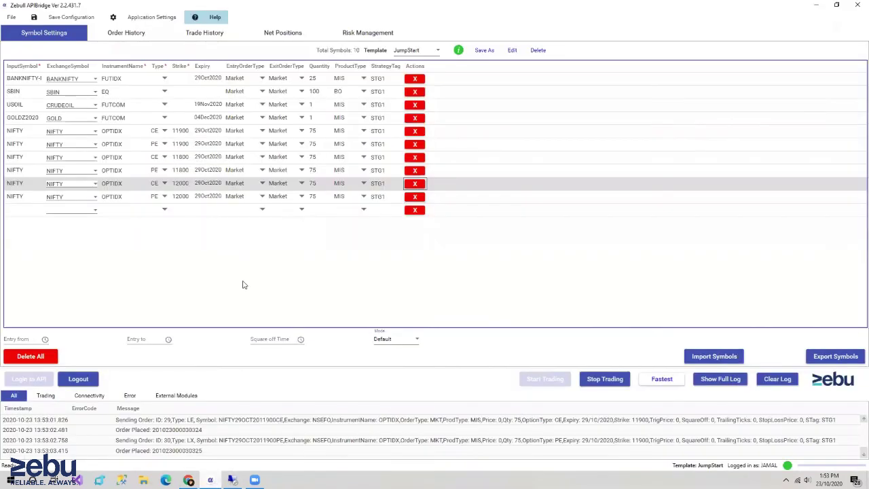
pyautogui.click(210, 480)
pyautogui.click(188, 481)
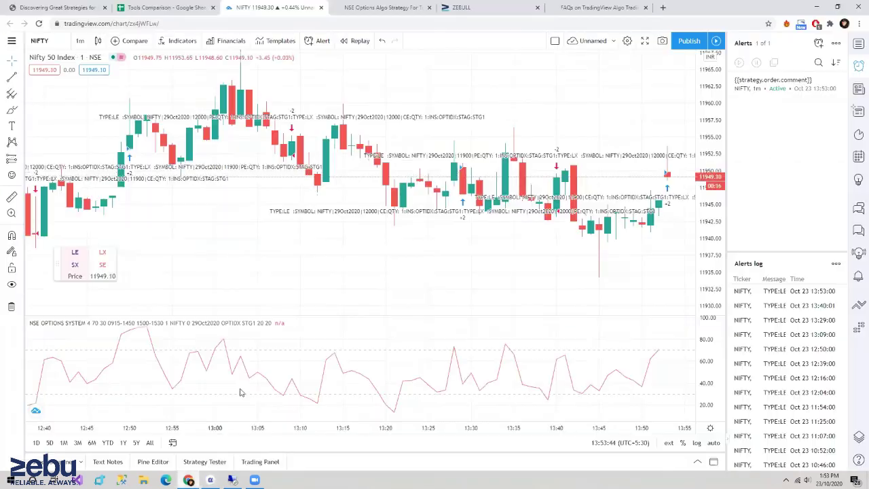
# Review the pinescript strategy list on the mycoder FAQs page, then return to the TradingView Algo Trading overview
pyautogui.click(607, 7)
pyautogui.scroll(-3, 69, 301)
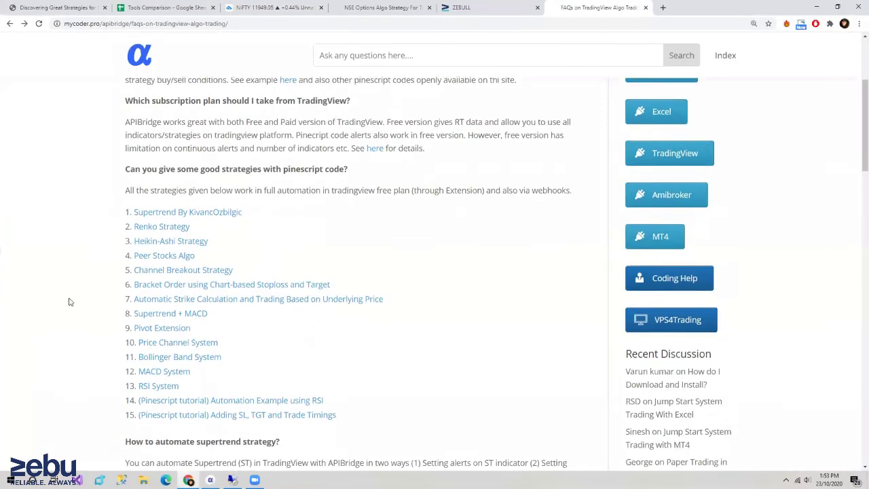
pyautogui.scroll(-2, 71, 278)
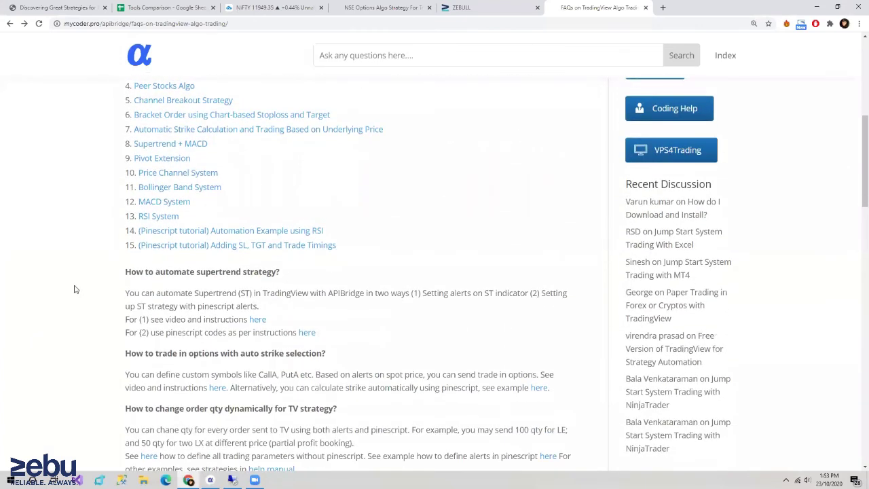
pyautogui.scroll(1, 27, 81)
pyautogui.click(11, 24)
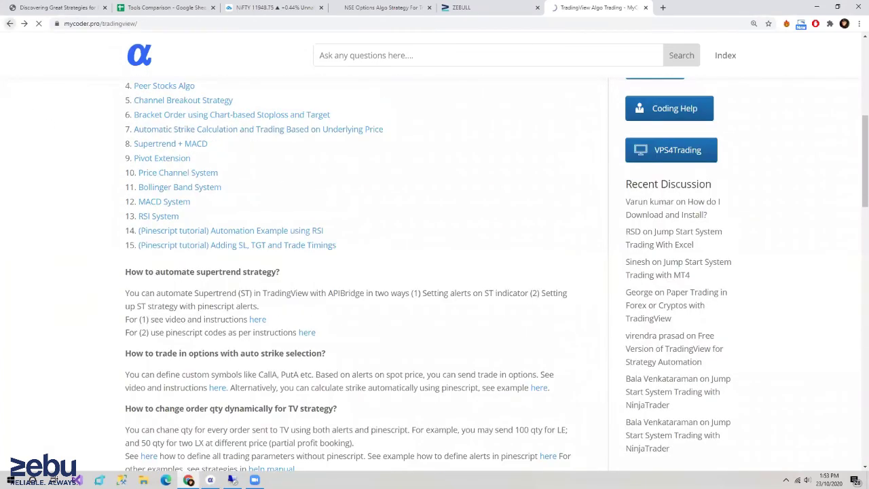
# Check the symbol settings in Zebull APIBridge, then browse the article list on mycoder's TradingView Algo Trading page
pyautogui.hotkey('alt', 'Tab')
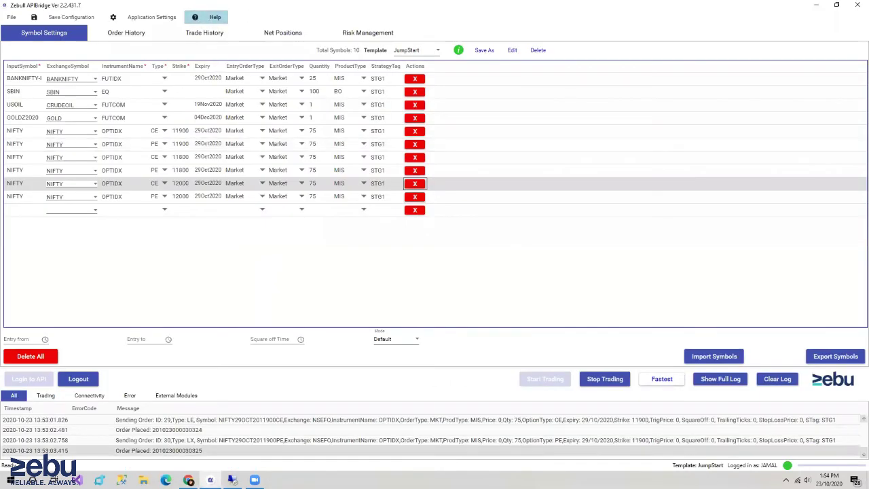
pyautogui.click(188, 480)
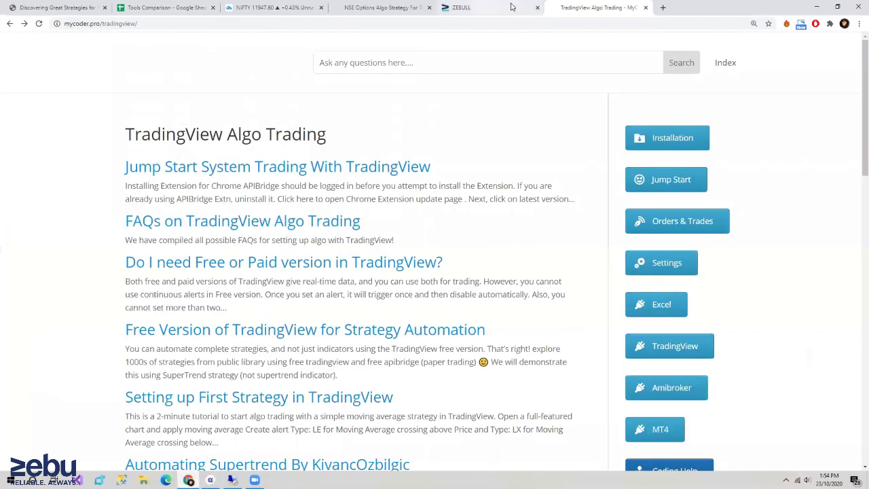
pyautogui.scroll(-2, 370, 127)
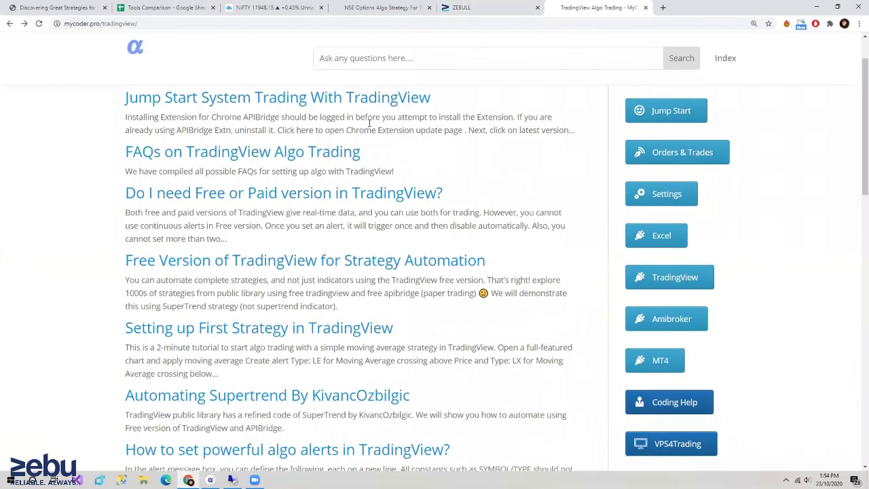